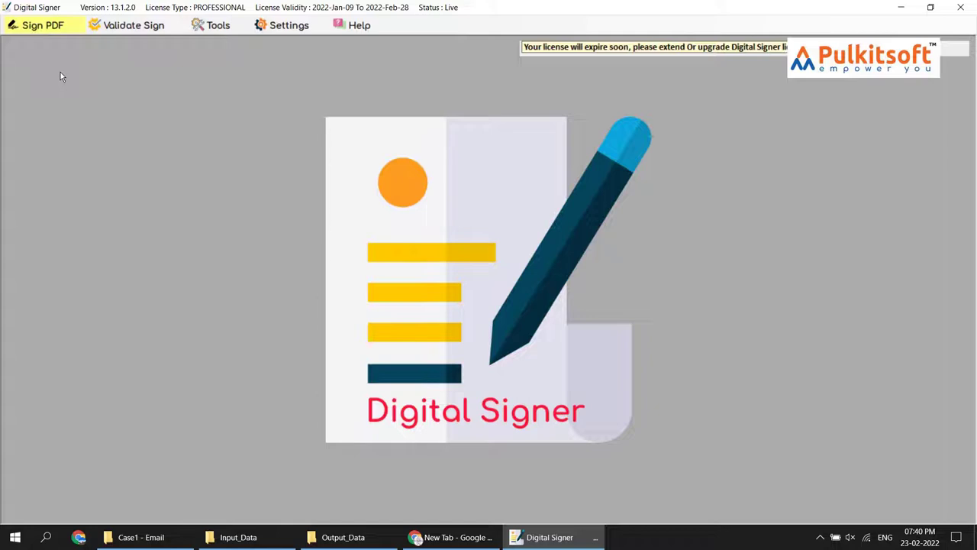
- From the PDF signing section, bring up Digital Signer's Application Settings dialog
{"action": "left_click", "coordinate": [13, 30]}
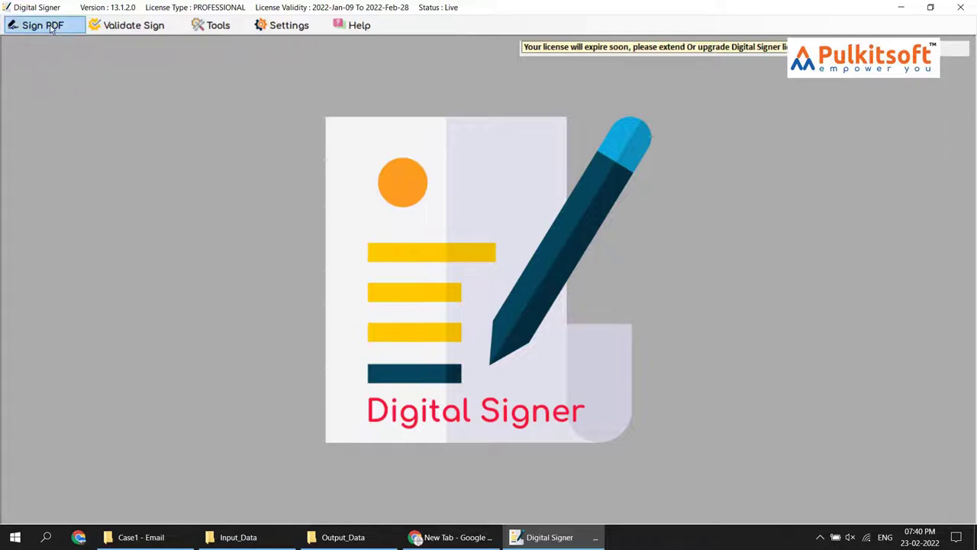
{"action": "left_click", "coordinate": [279, 28]}
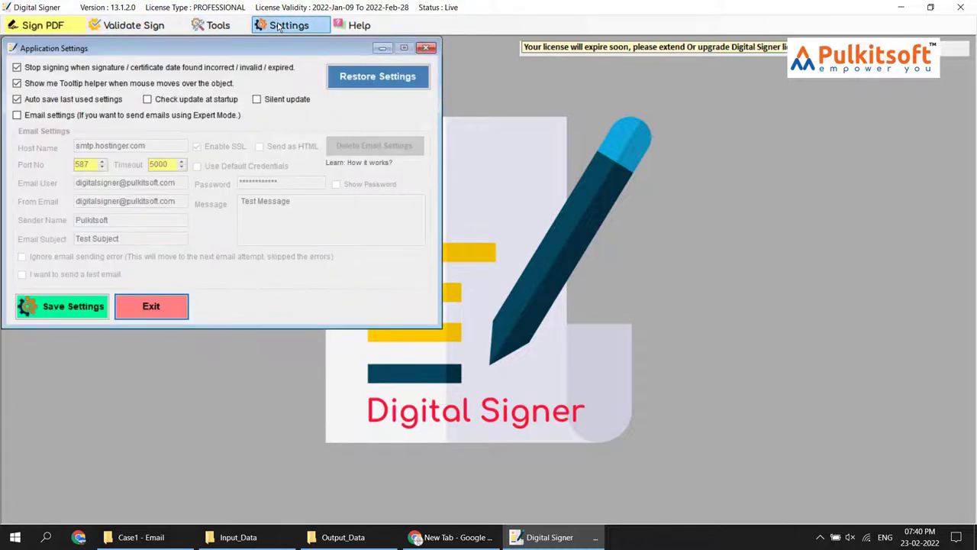
{"action": "mouse_move", "coordinate": [65, 119]}
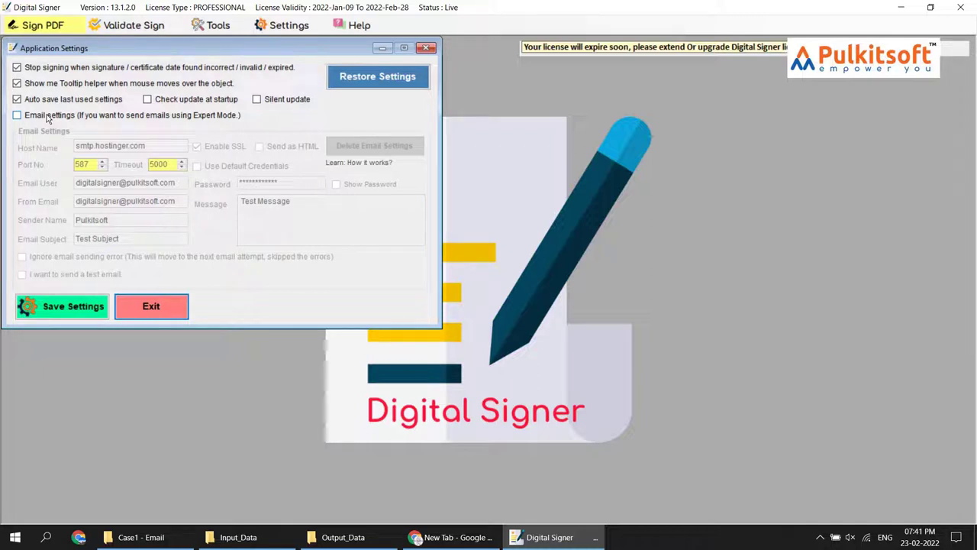
- Enable Email Settings with SSL turned on, then begin editing the Email User field
{"action": "left_click", "coordinate": [47, 117]}
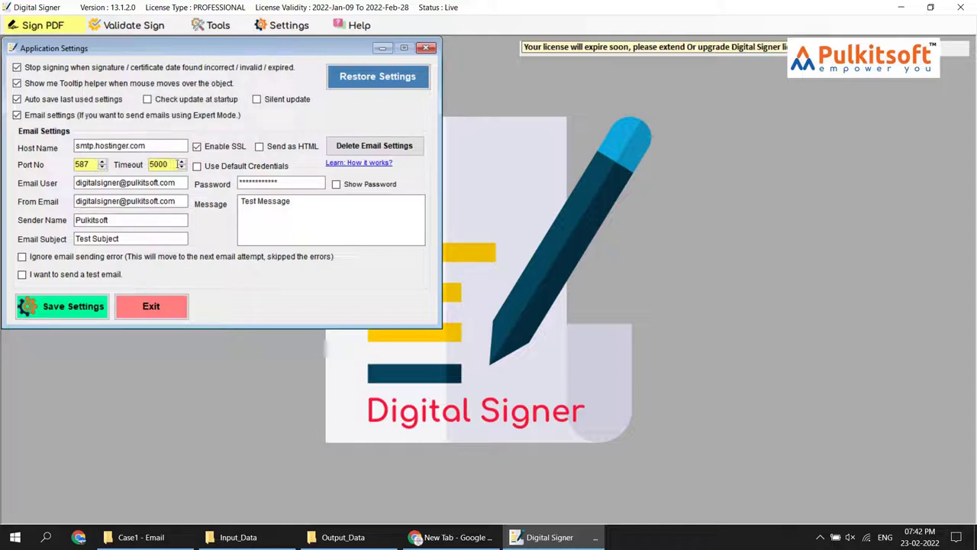
{"action": "mouse_move", "coordinate": [196, 159]}
{"action": "left_click", "coordinate": [231, 151]}
{"action": "left_click", "coordinate": [77, 184]}
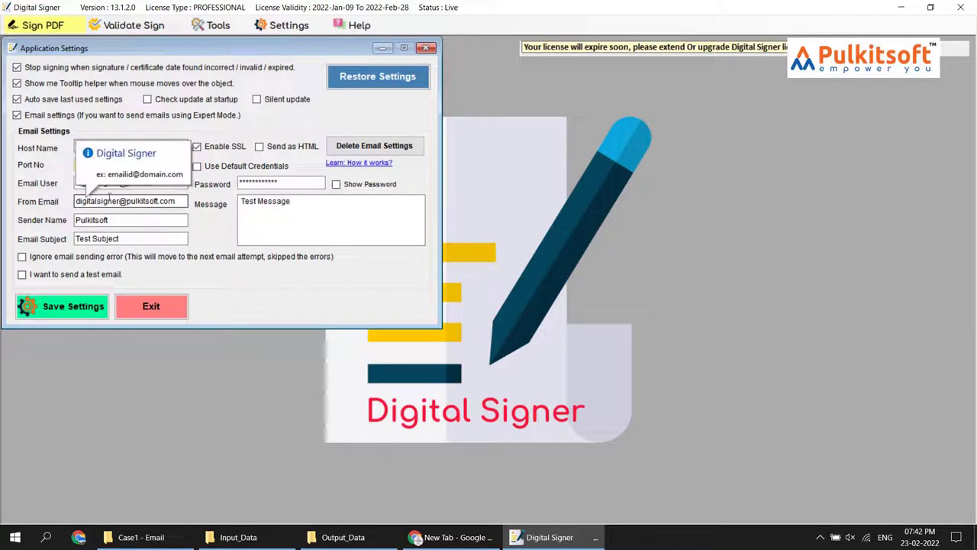
- Edit the sender name and tick 'I want to send a test email', ready for the recipient address
{"action": "left_click_drag", "start_coordinate": [120, 201], "coordinate": [76, 202]}
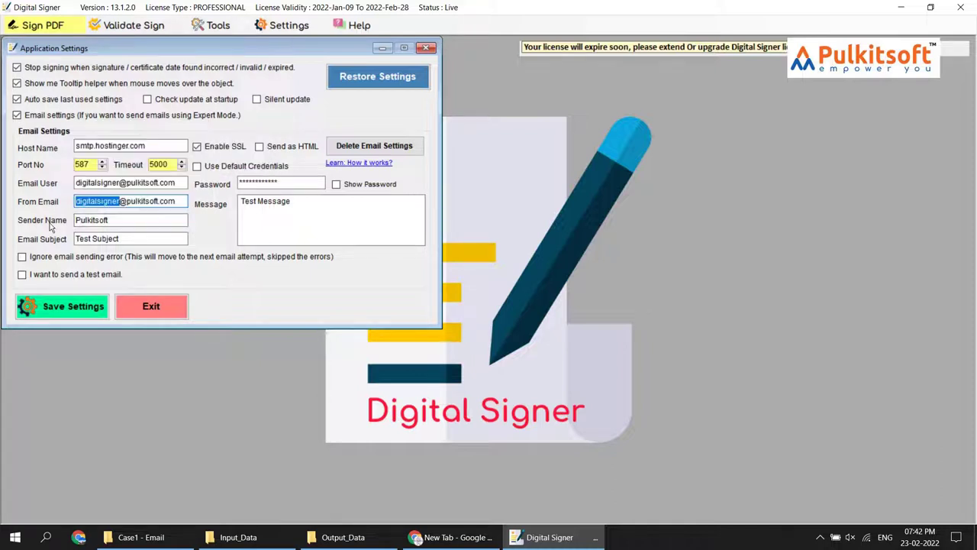
{"action": "left_click", "coordinate": [125, 218]}
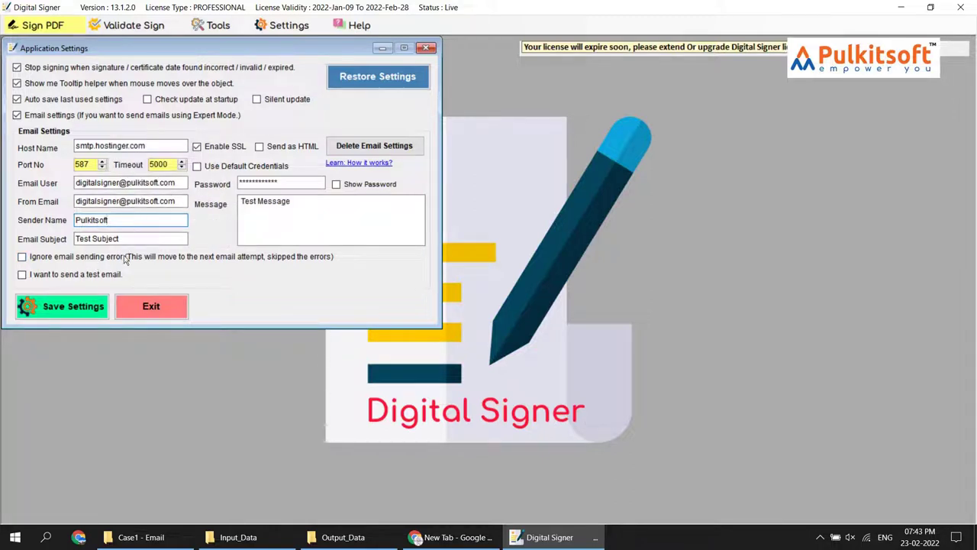
{"action": "mouse_move", "coordinate": [84, 275]}
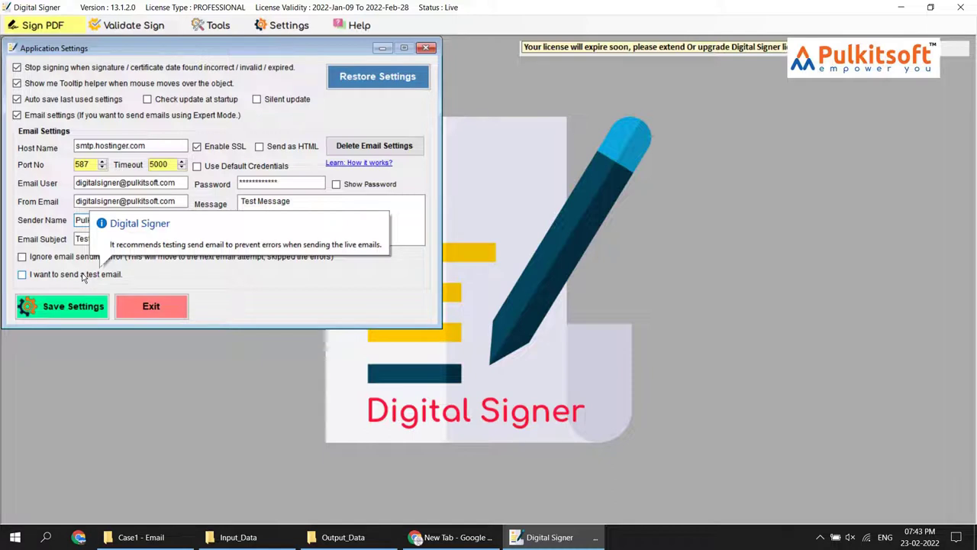
{"action": "left_click", "coordinate": [83, 277]}
{"action": "mouse_move", "coordinate": [244, 267]}
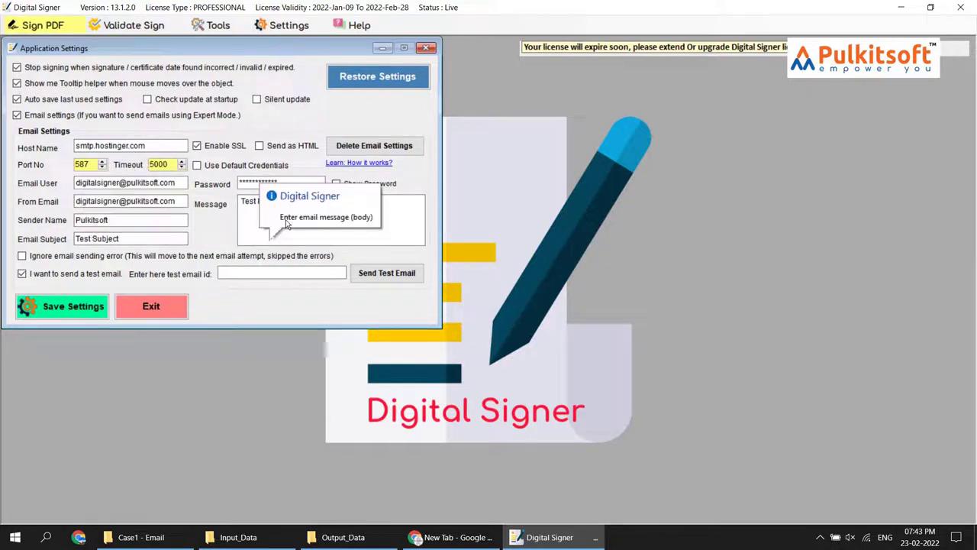
{"action": "left_click", "coordinate": [267, 271]}
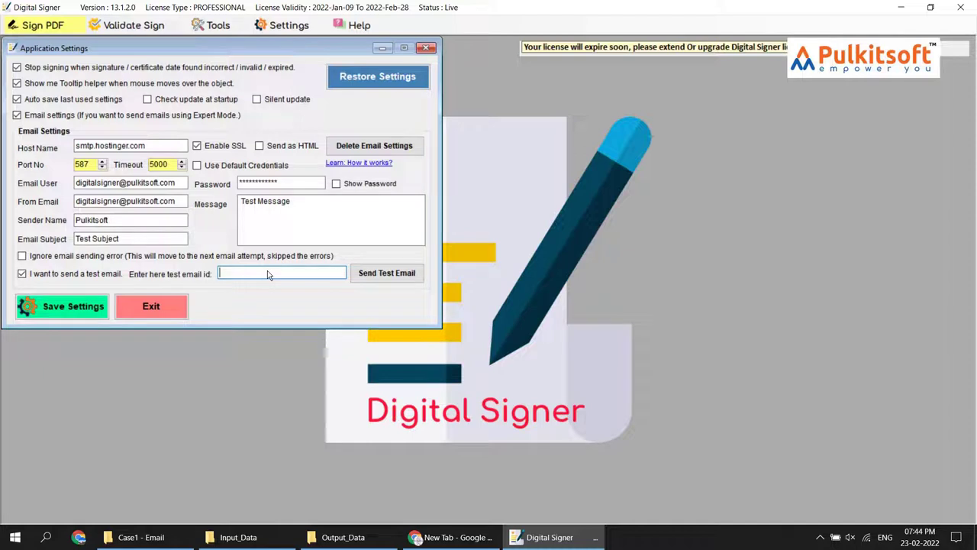
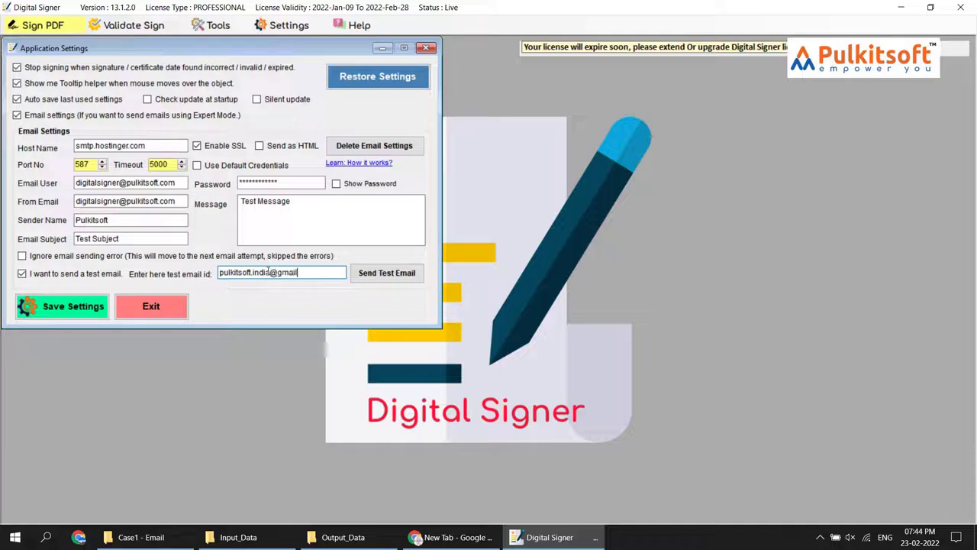
- Enter the Gmail test recipient's e-mail address, then switch to Chrome
{"action": "left_click", "coordinate": [451, 536]}
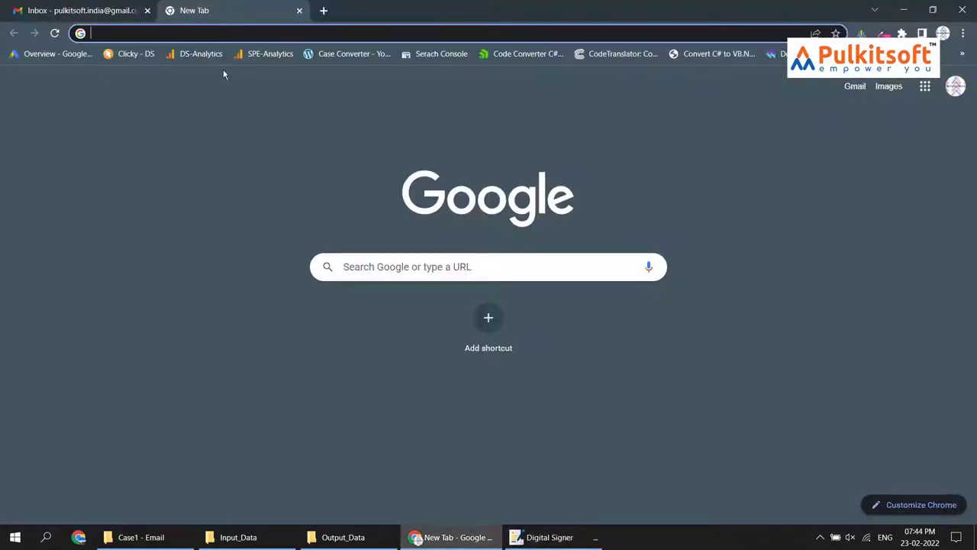
- Glance at the Gmail inbox tab, then return to Digital Signer's settings
{"action": "left_click", "coordinate": [80, 9]}
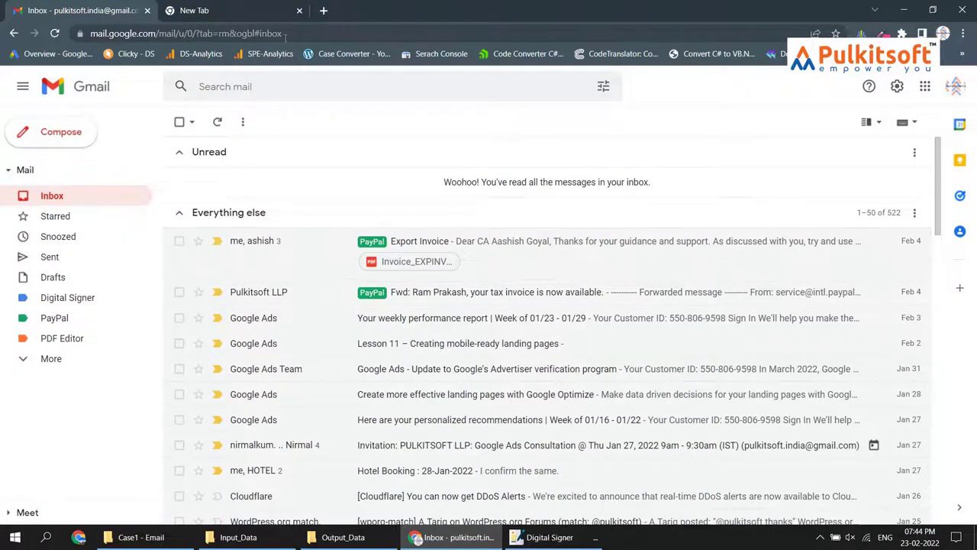
{"action": "left_click", "coordinate": [543, 537]}
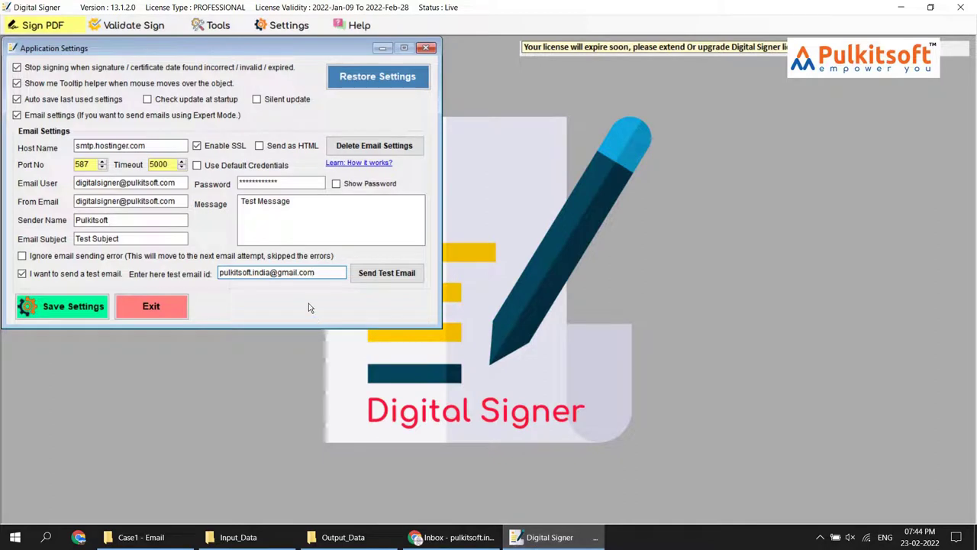
- Send the test email, acknowledge 'Email sent successfully.', and go back to the Gmail inbox
{"action": "left_click", "coordinate": [383, 280]}
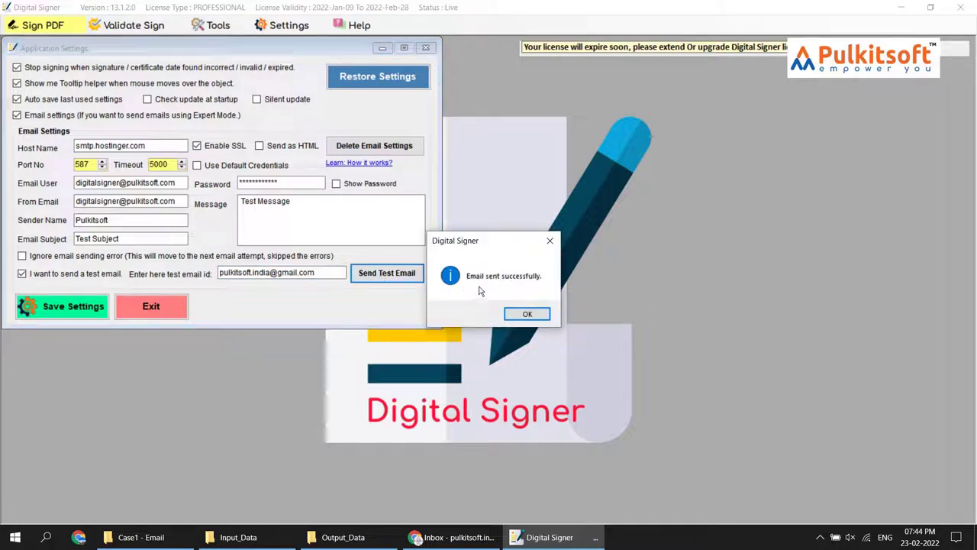
{"action": "left_click", "coordinate": [534, 316]}
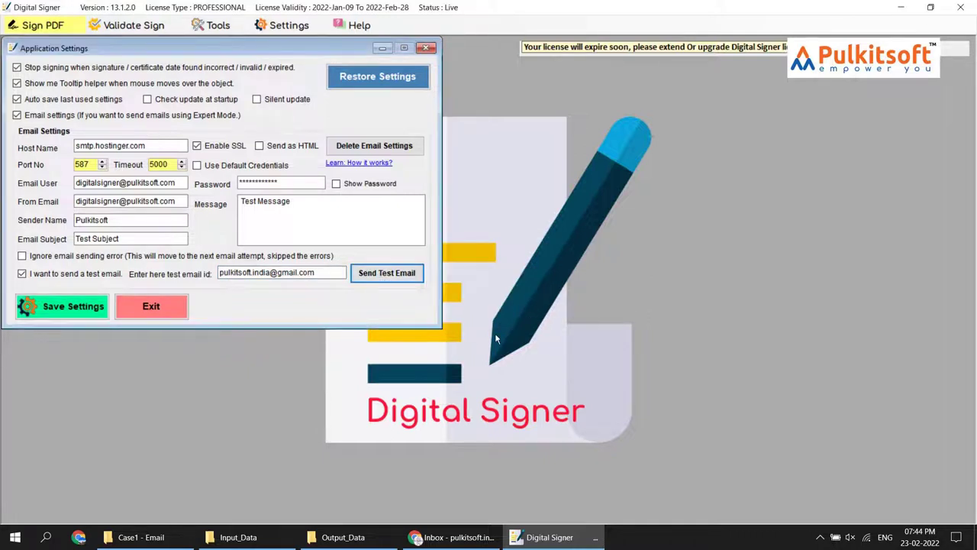
{"action": "left_click", "coordinate": [454, 537]}
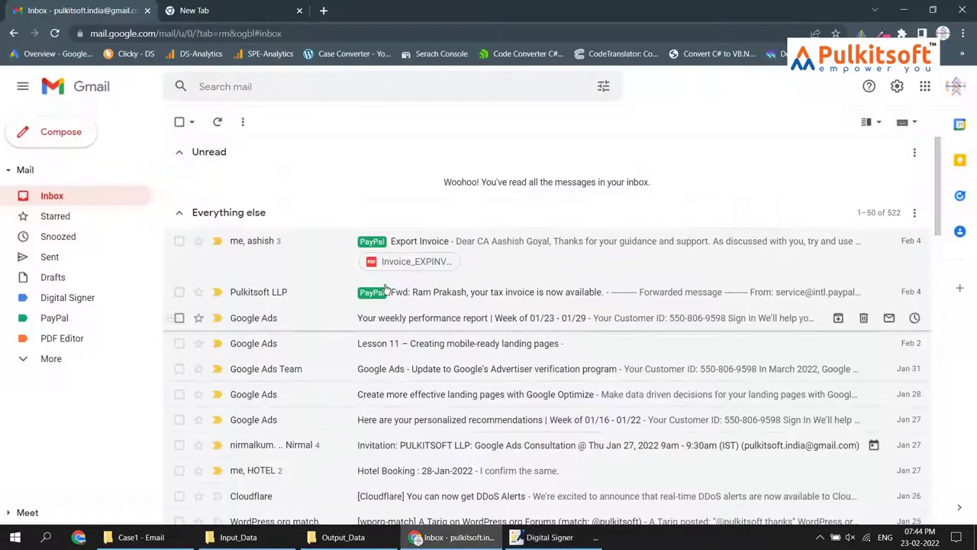
- Refresh Gmail, open the arrived 'Test Subject' email, and delete it
{"action": "left_click", "coordinate": [219, 123]}
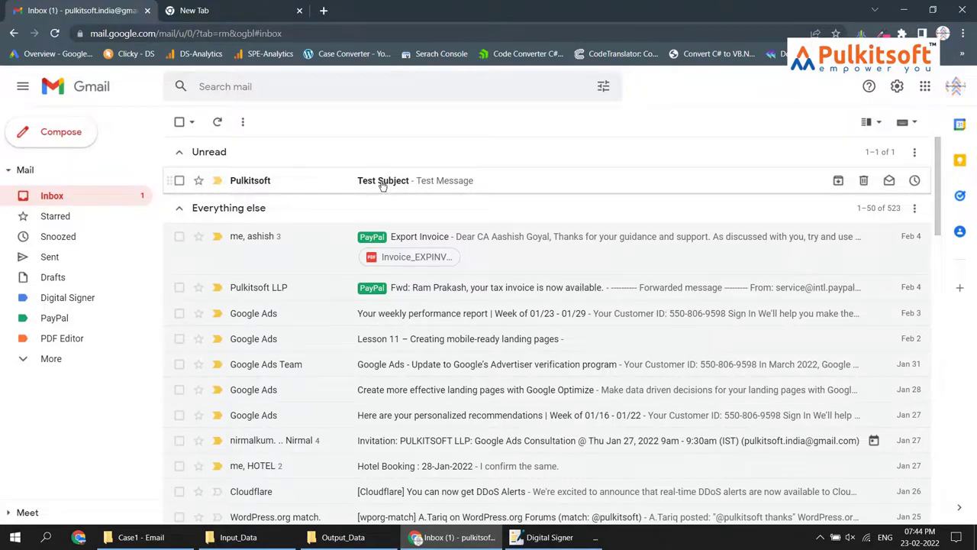
{"action": "left_click", "coordinate": [383, 183]}
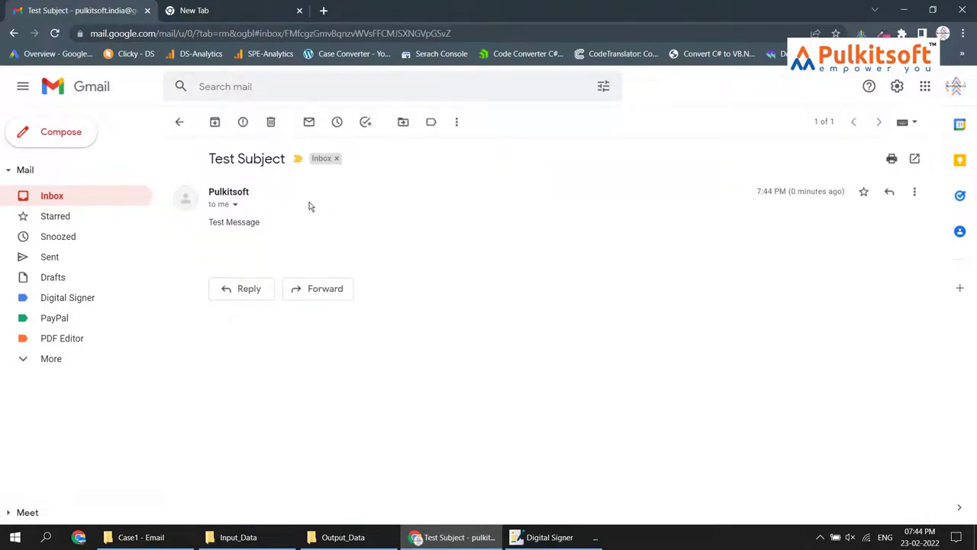
{"action": "left_click", "coordinate": [271, 125]}
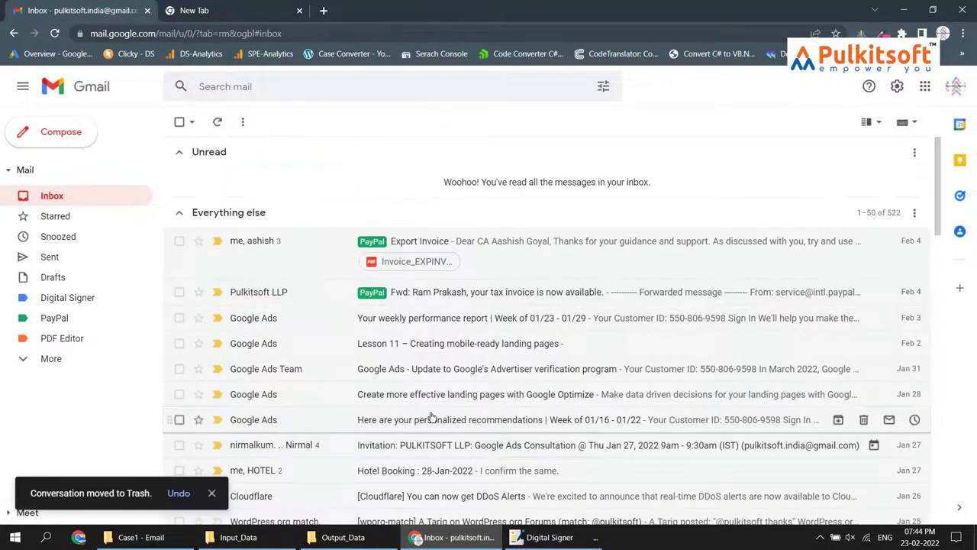
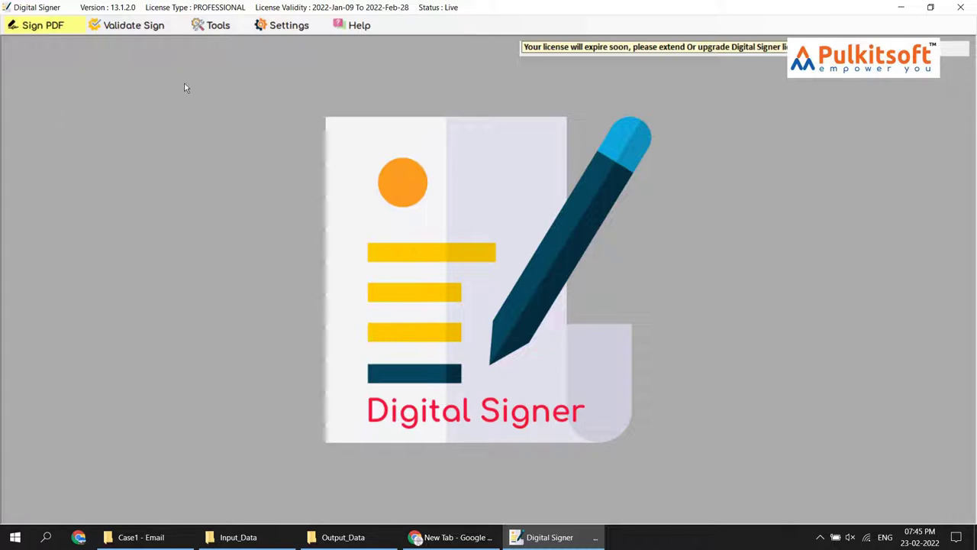
- Glance at the Tools > Send Email settings, close them, and open the Sign PDF form
{"action": "left_click", "coordinate": [214, 30]}
{"action": "left_click", "coordinate": [234, 44]}
{"action": "left_click", "coordinate": [410, 364]}
{"action": "left_click", "coordinate": [43, 26]}
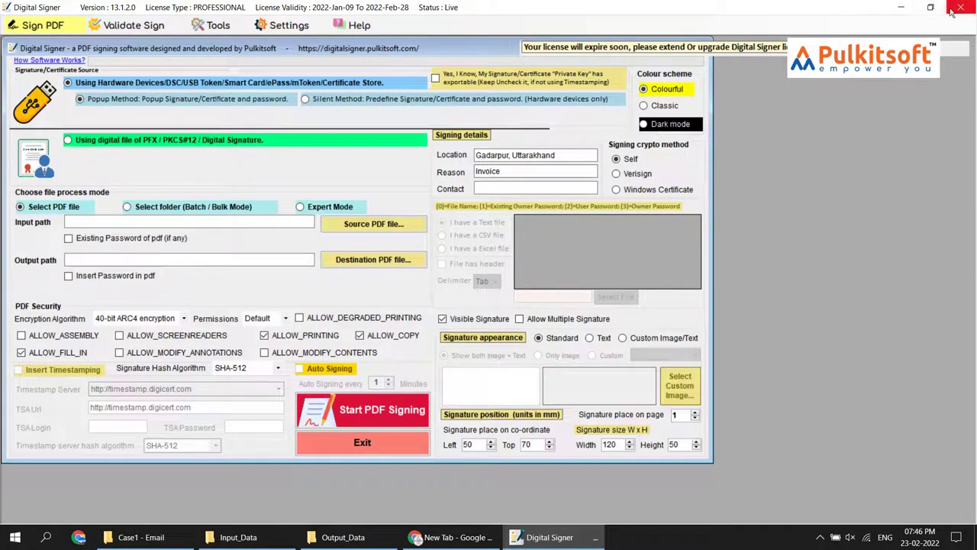
- Minimize Digital Signer and select the six input PDFs and the Case1 - Email files
{"action": "left_click", "coordinate": [898, 7]}
{"action": "left_click_drag", "start_coordinate": [522, 331], "coordinate": [466, 150]}
{"action": "left_click_drag", "start_coordinate": [204, 318], "coordinate": [162, 149]}
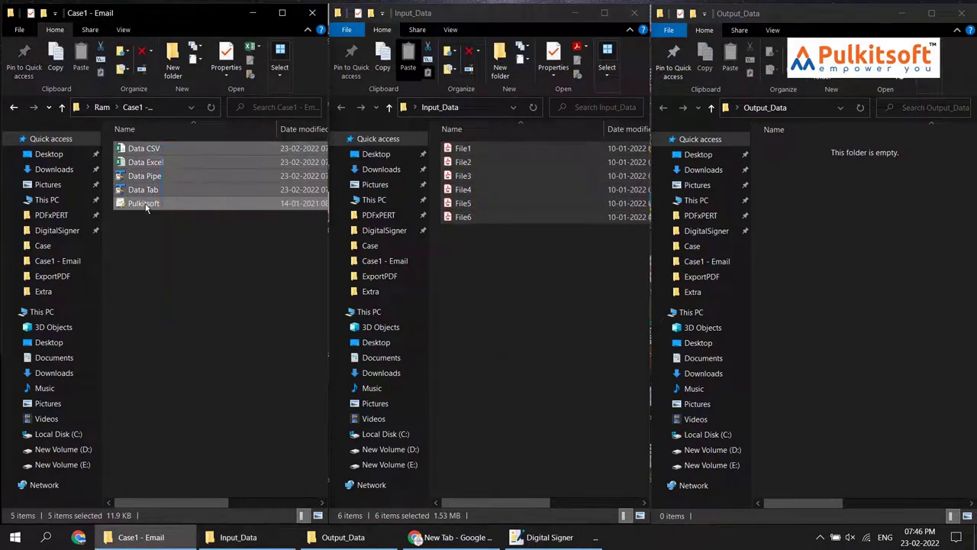
- Check the Pulkitsoft certificate, the six input PDFs, and the empty Output_Data folder
{"action": "left_click", "coordinate": [147, 204]}
{"action": "left_click_drag", "start_coordinate": [543, 359], "coordinate": [469, 151]}
{"action": "left_click_drag", "start_coordinate": [901, 380], "coordinate": [804, 147]}
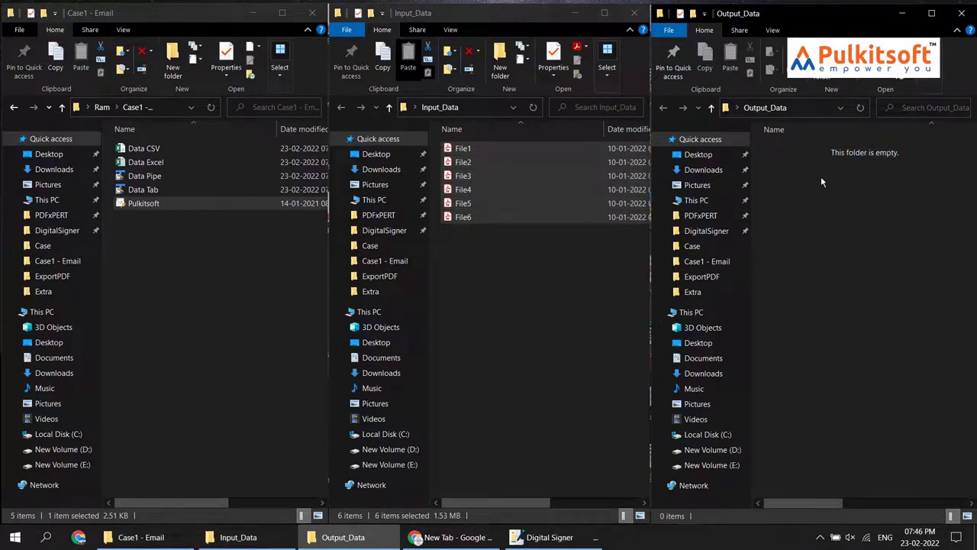
- Copy the Case1 - Email folder path and return to Digital Signer
{"action": "left_click", "coordinate": [213, 317]}
{"action": "left_click", "coordinate": [170, 110]}
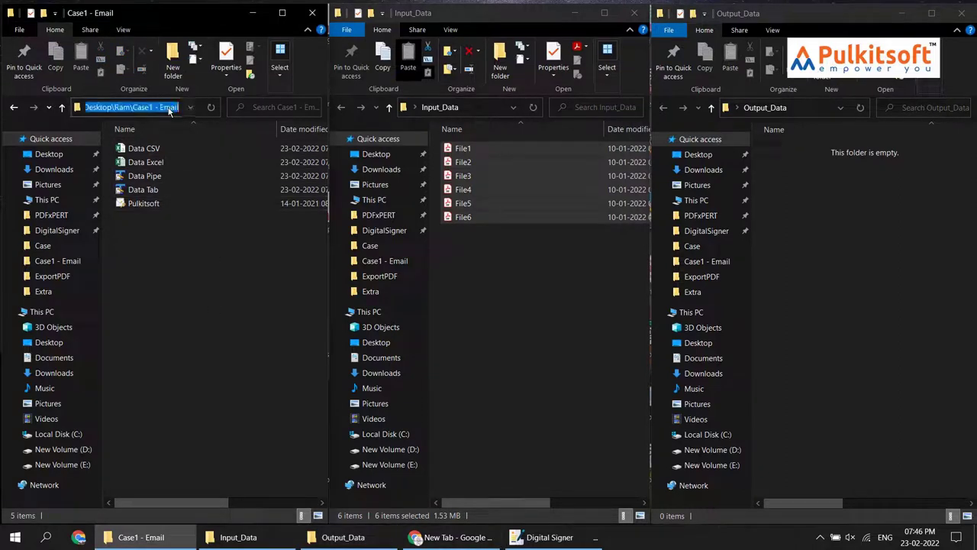
{"action": "left_click", "coordinate": [191, 316]}
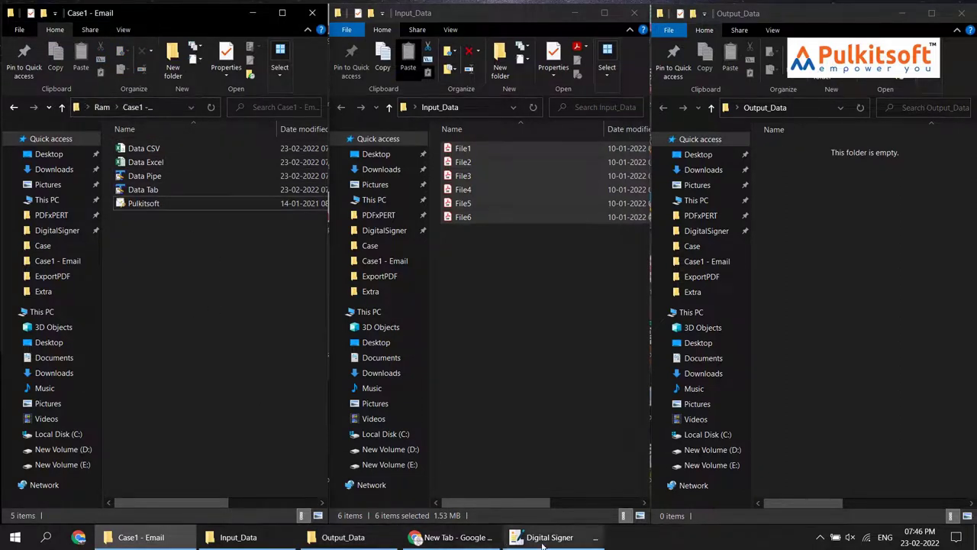
{"action": "left_click", "coordinate": [543, 536]}
- Choose Pulkitsoft.pfx from the Case1 - Email folder as the PFX file and enter its password
{"action": "left_click", "coordinate": [141, 142]}
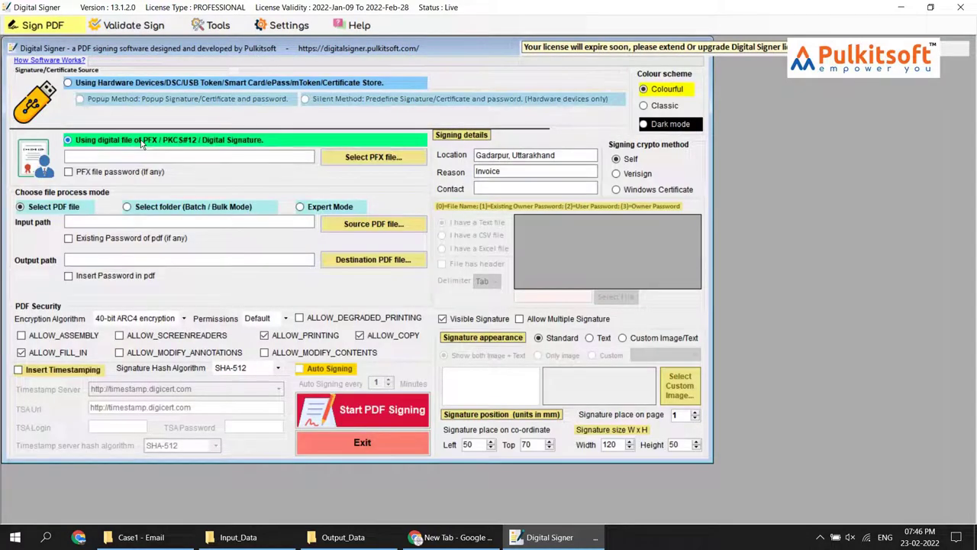
{"action": "left_click", "coordinate": [355, 158]}
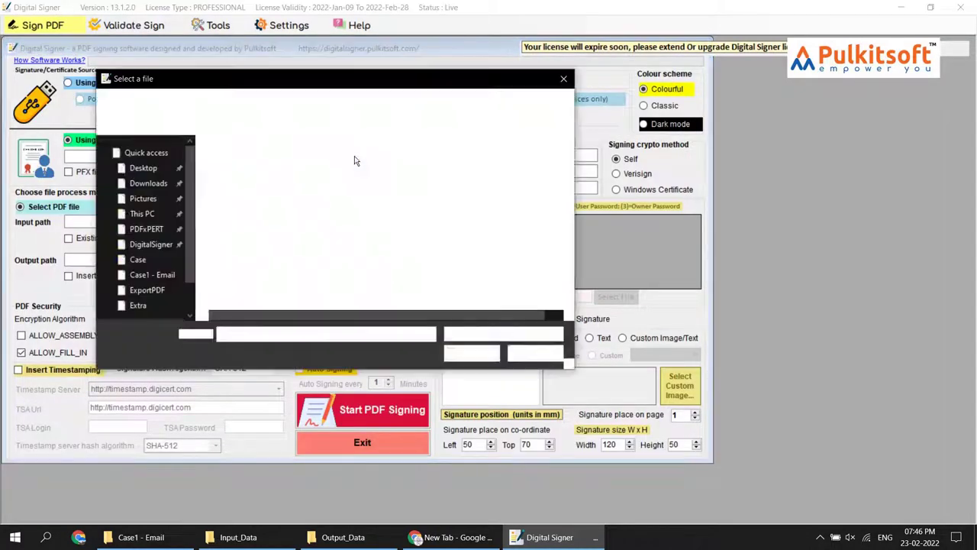
{"action": "type", "text": "C:\\Users\\Ram\\Desktop\\Ram\\Case1 - Email"}
{"action": "key", "text": "Return"}
{"action": "left_click", "coordinate": [256, 163]}
{"action": "left_click", "coordinate": [471, 353]}
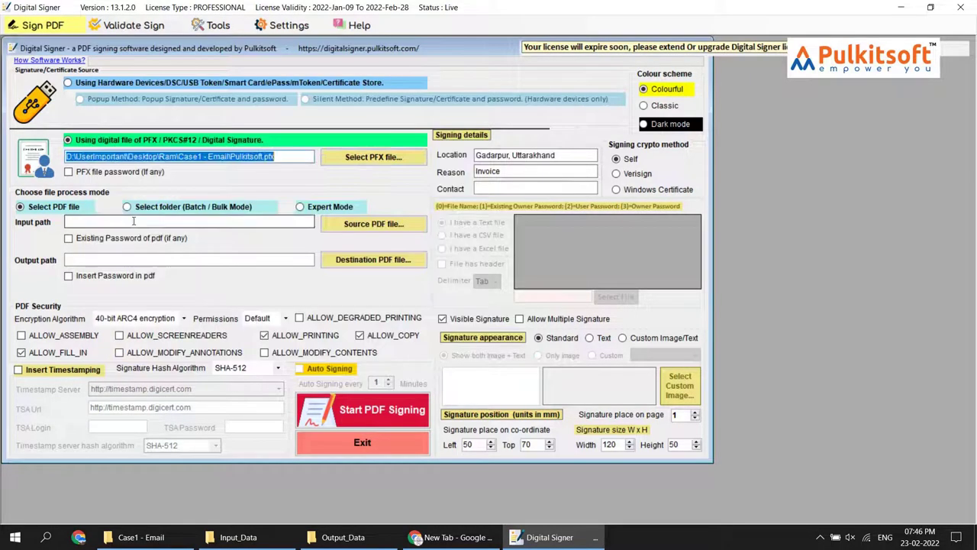
{"action": "left_click", "coordinate": [69, 171]}
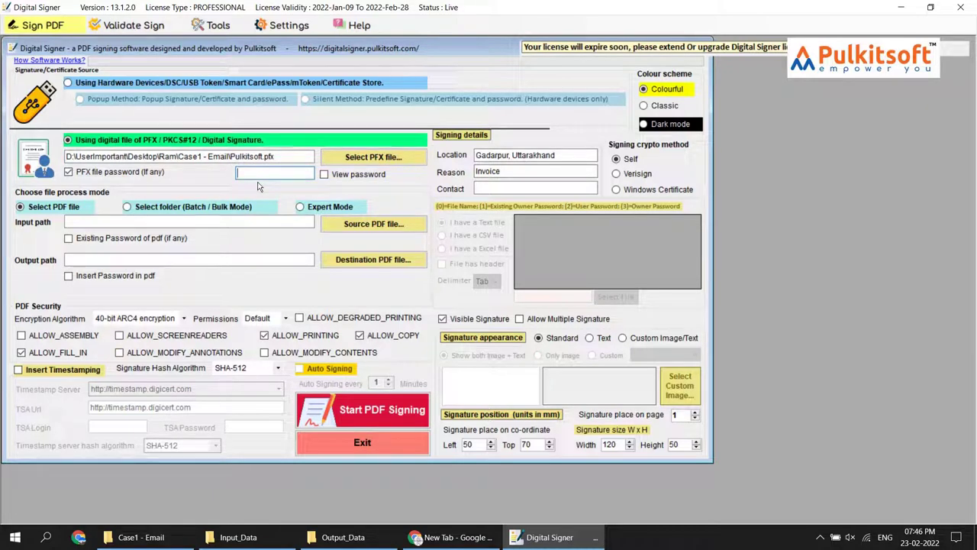
- Enable Expert Mode and Send Email, and select 'I have a Excel file' for passwords
{"action": "mouse_move", "coordinate": [328, 212]}
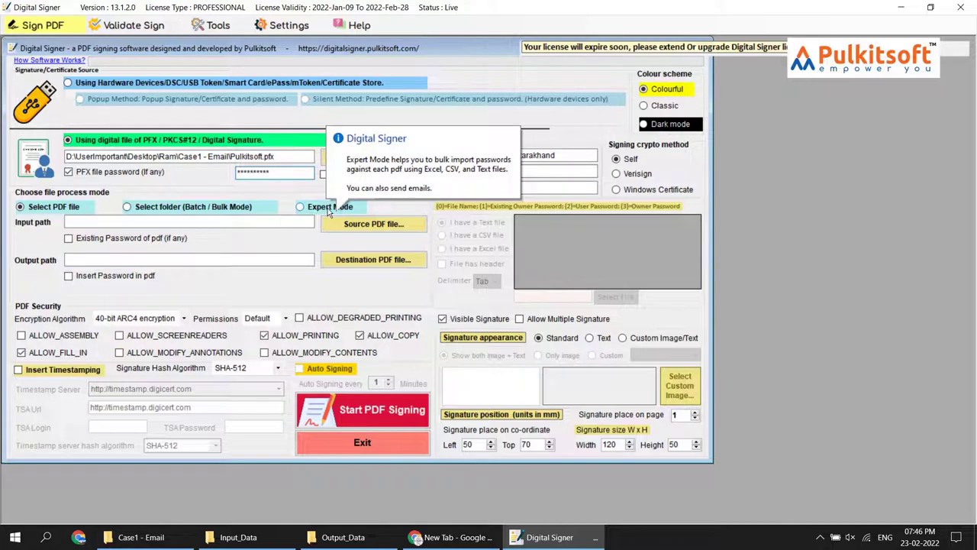
{"action": "left_click", "coordinate": [328, 211]}
{"action": "mouse_move", "coordinate": [381, 211]}
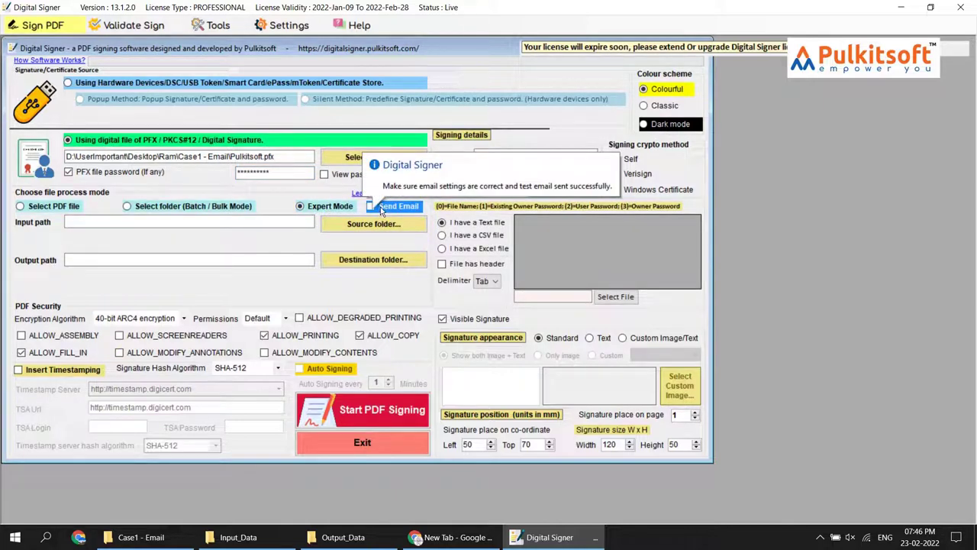
{"action": "left_click", "coordinate": [382, 210]}
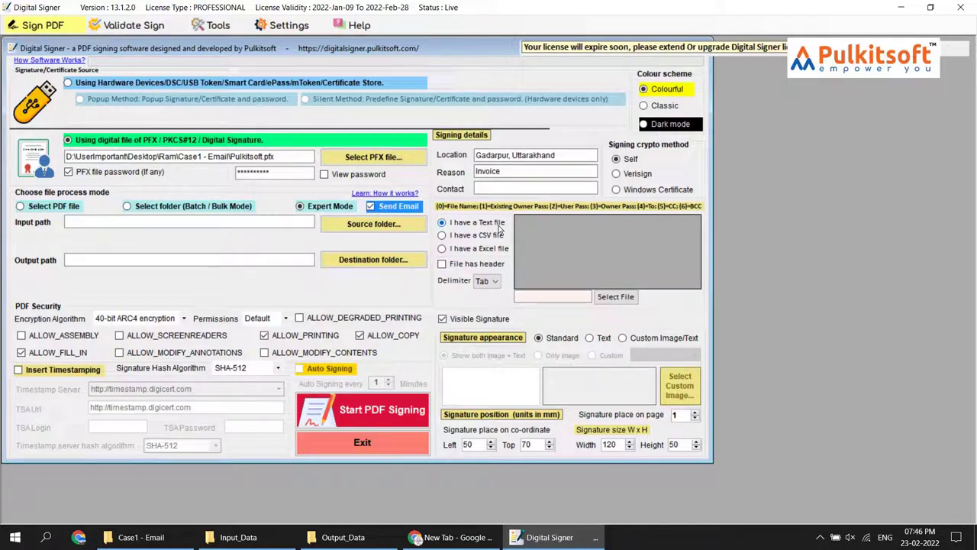
{"action": "mouse_move", "coordinate": [502, 250]}
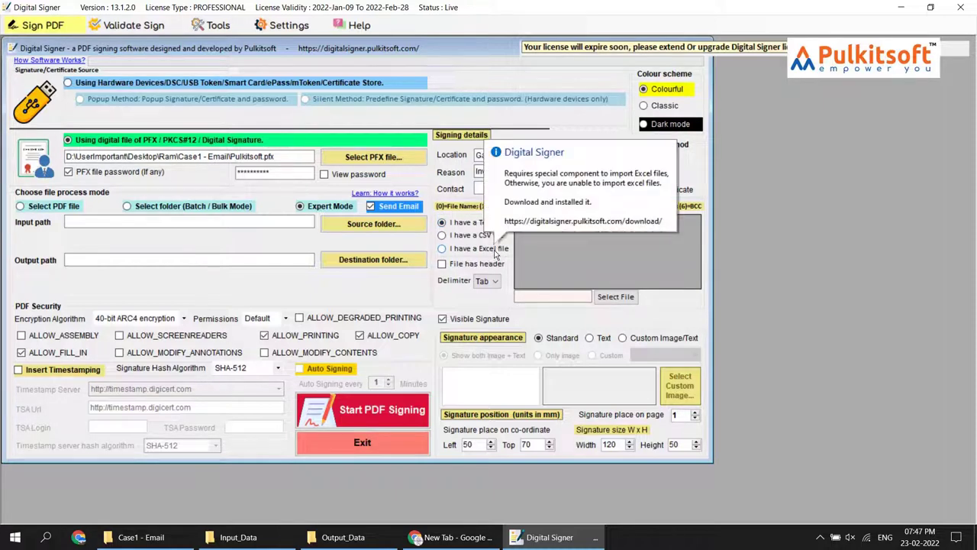
{"action": "left_click", "coordinate": [494, 252]}
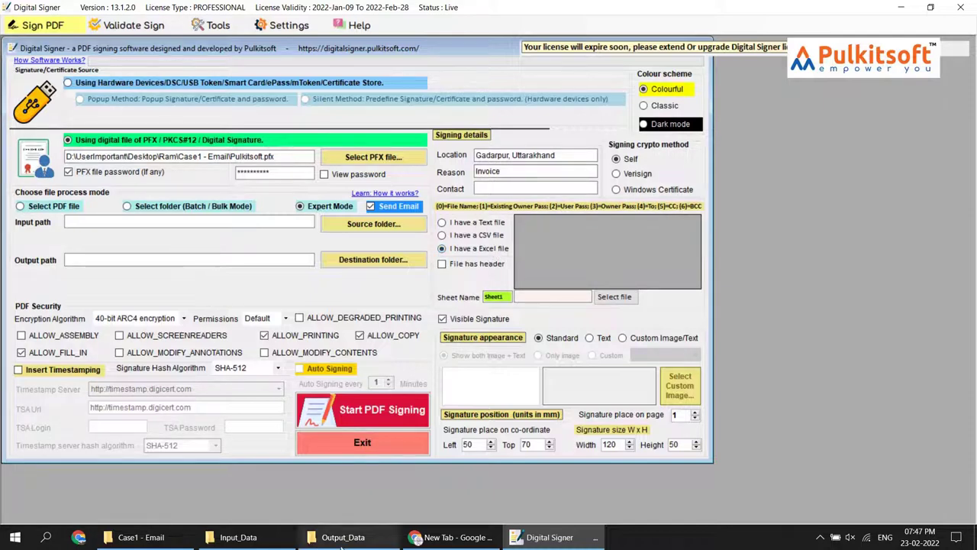
- Open the Data Excel workbook from the Case1 - Email folder in Excel
{"action": "left_click", "coordinate": [163, 537]}
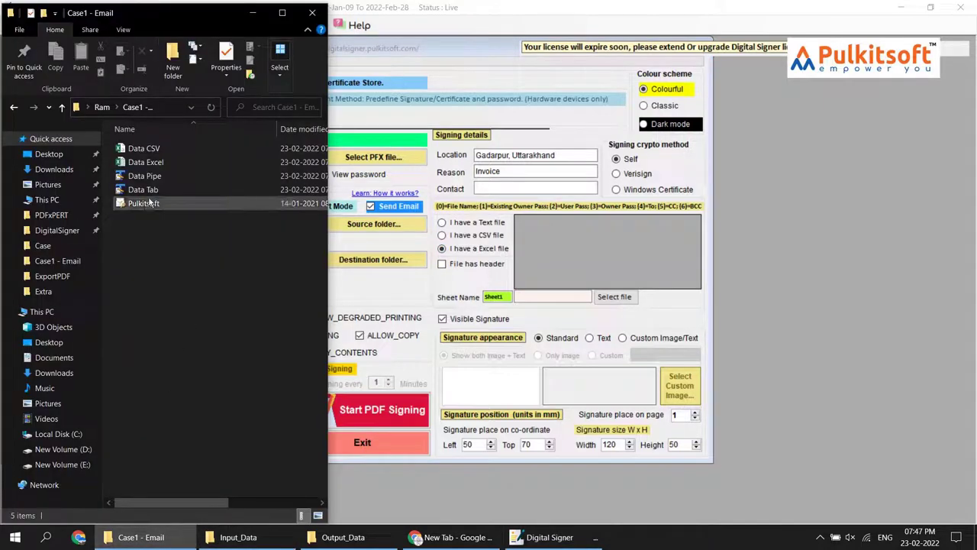
{"action": "left_click", "coordinate": [160, 163]}
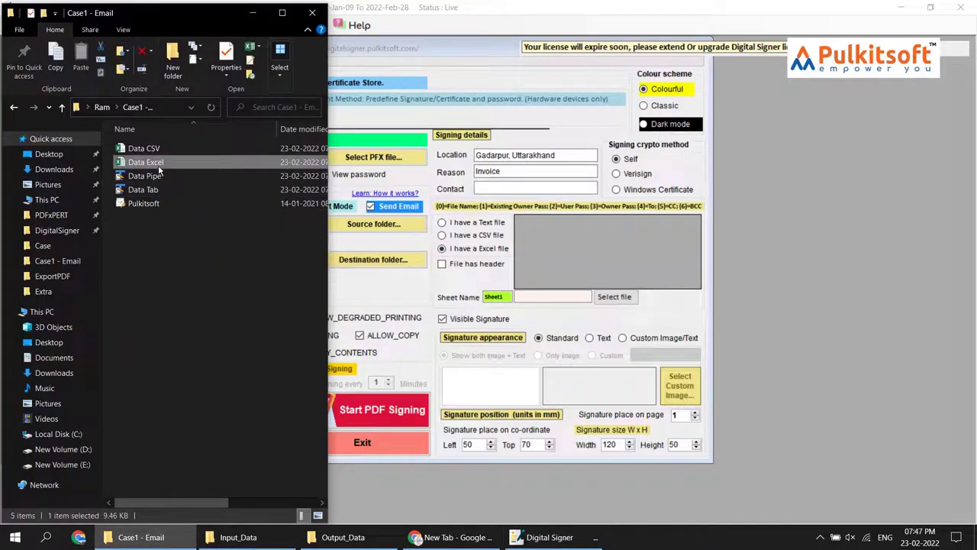
{"action": "double_click", "coordinate": [160, 163]}
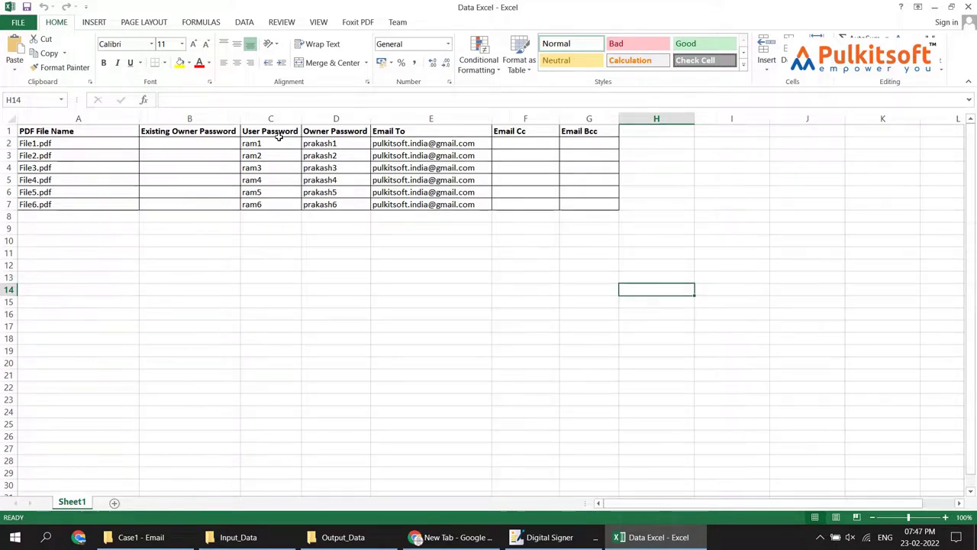
- Compare the File1.pdf–File6.pdf names in the sheet against the six PDFs in Input_Data
{"action": "left_click", "coordinate": [212, 277]}
{"action": "left_click", "coordinate": [87, 129]}
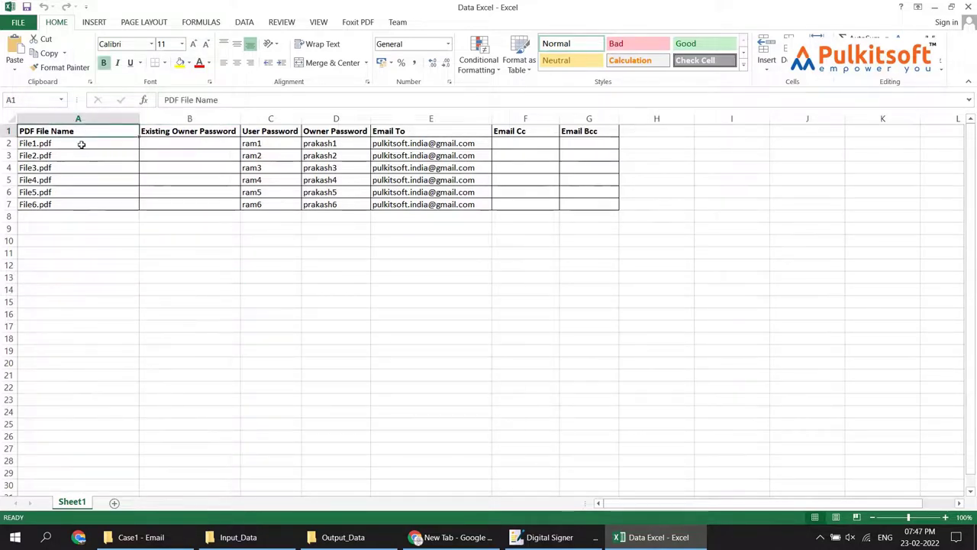
{"action": "left_click_drag", "start_coordinate": [67, 144], "coordinate": [70, 203]}
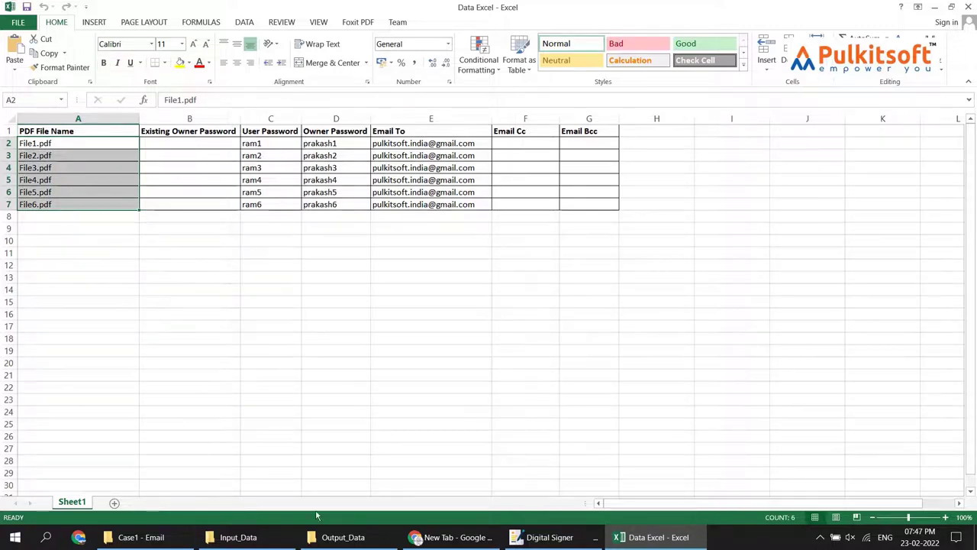
{"action": "left_click", "coordinate": [232, 536]}
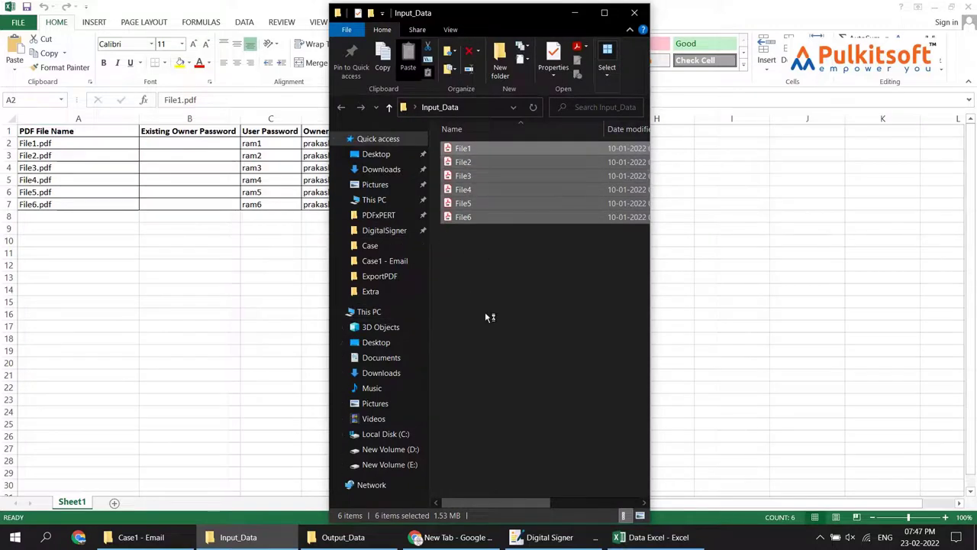
{"action": "key", "text": "alt+Tab"}
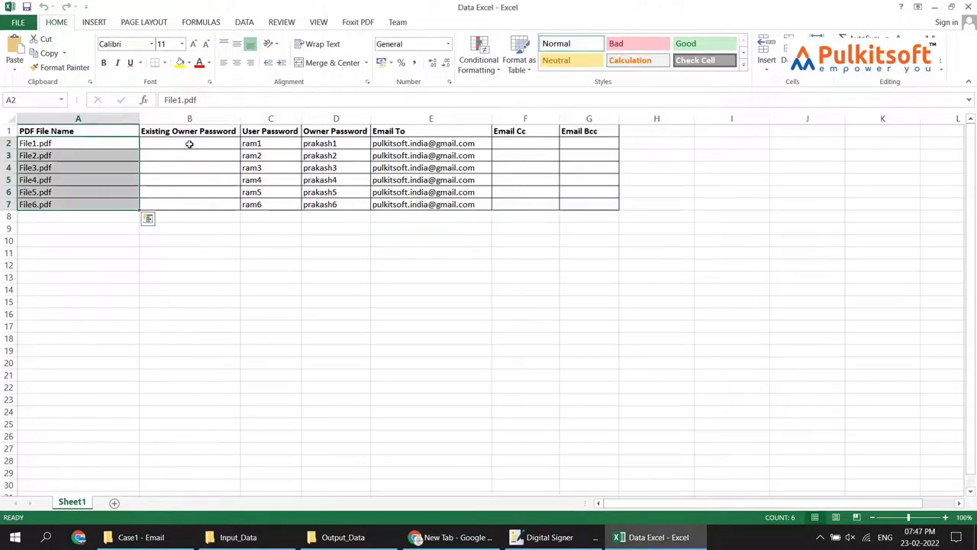
- Check that the Existing Owner Password column is empty
{"action": "left_click", "coordinate": [189, 143]}
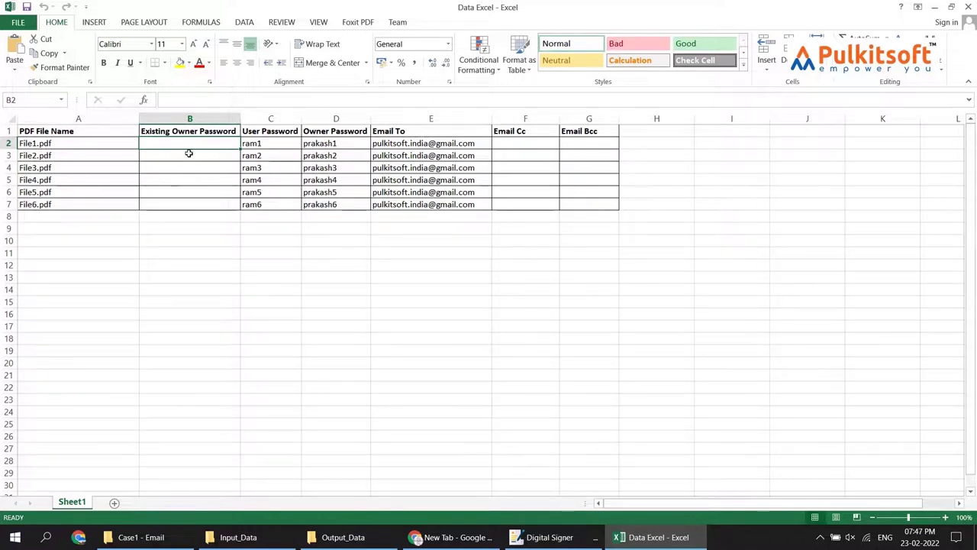
{"action": "left_click", "coordinate": [195, 208]}
{"action": "left_click", "coordinate": [199, 229]}
{"action": "left_click_drag", "start_coordinate": [196, 209], "coordinate": [199, 146]}
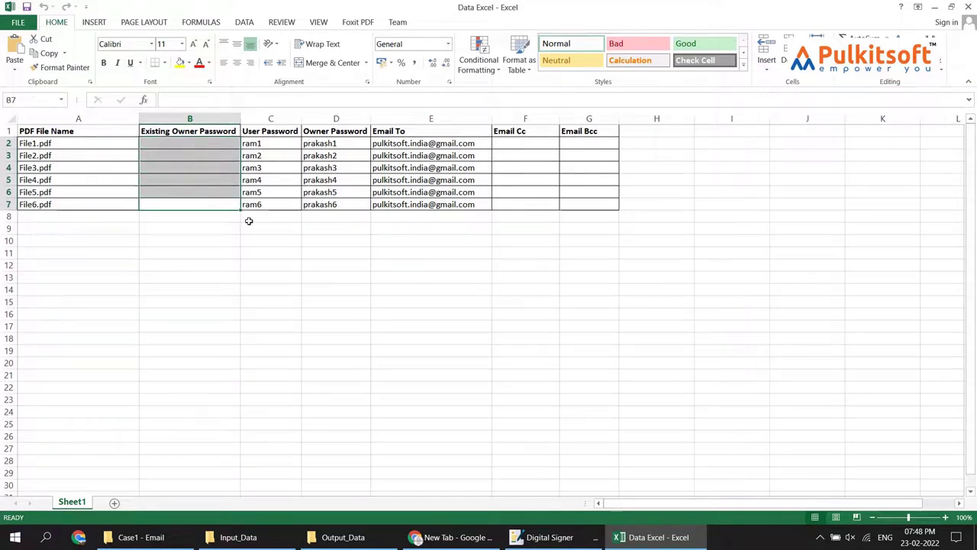
{"action": "left_click", "coordinate": [305, 275]}
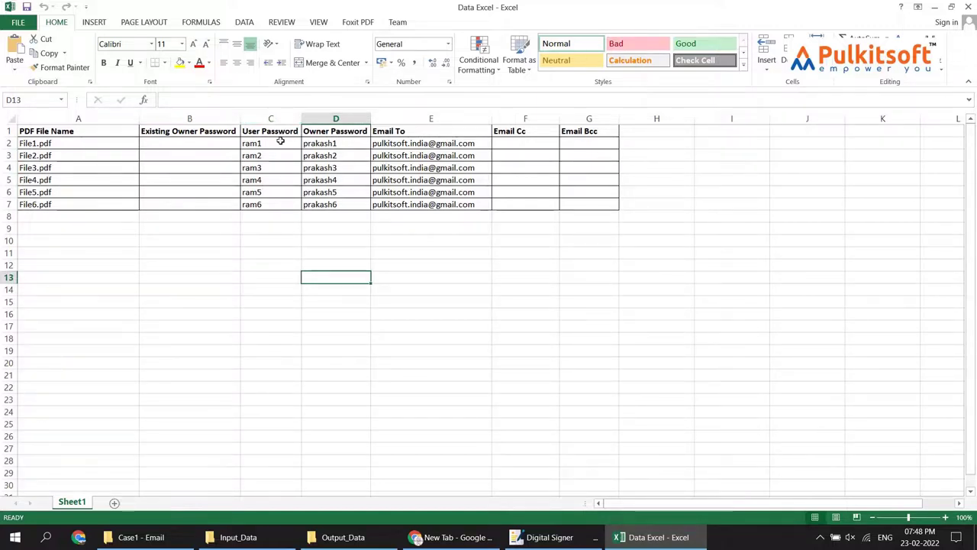
- Clear the User Password values in column C, then undo to restore them
{"action": "left_click_drag", "start_coordinate": [280, 142], "coordinate": [279, 202]}
{"action": "key", "text": "Delete"}
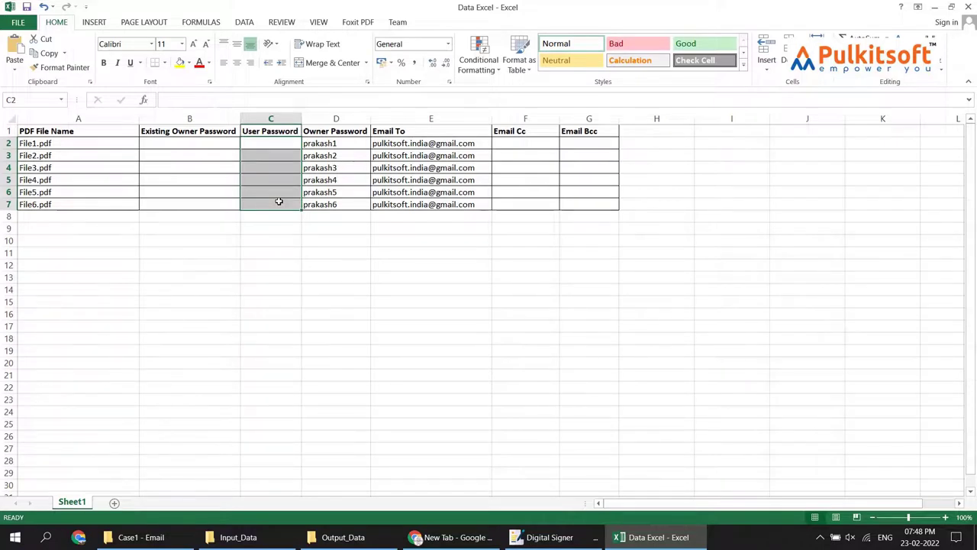
{"action": "key", "text": "ctrl+z"}
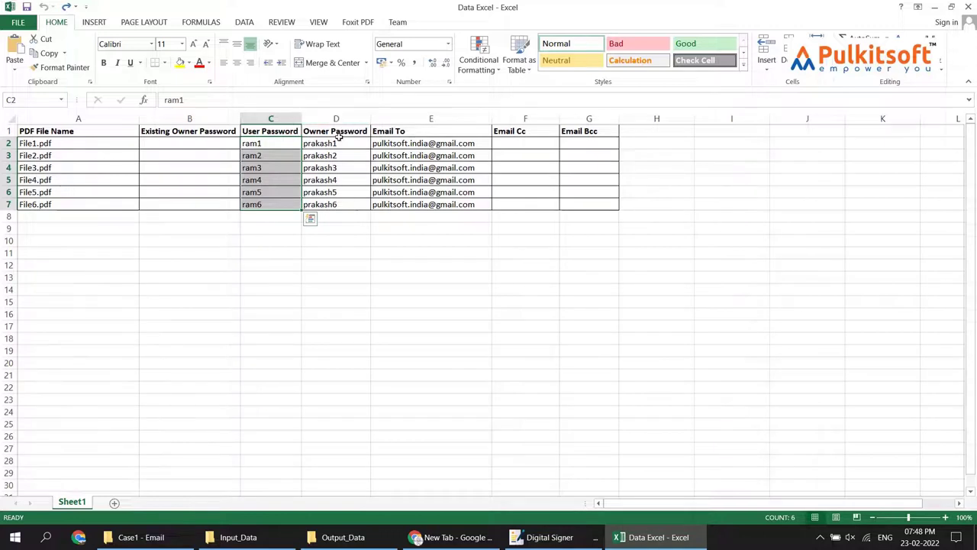
- Clear the owner passwords in D2:D7 and bring them back
{"action": "left_click", "coordinate": [342, 145]}
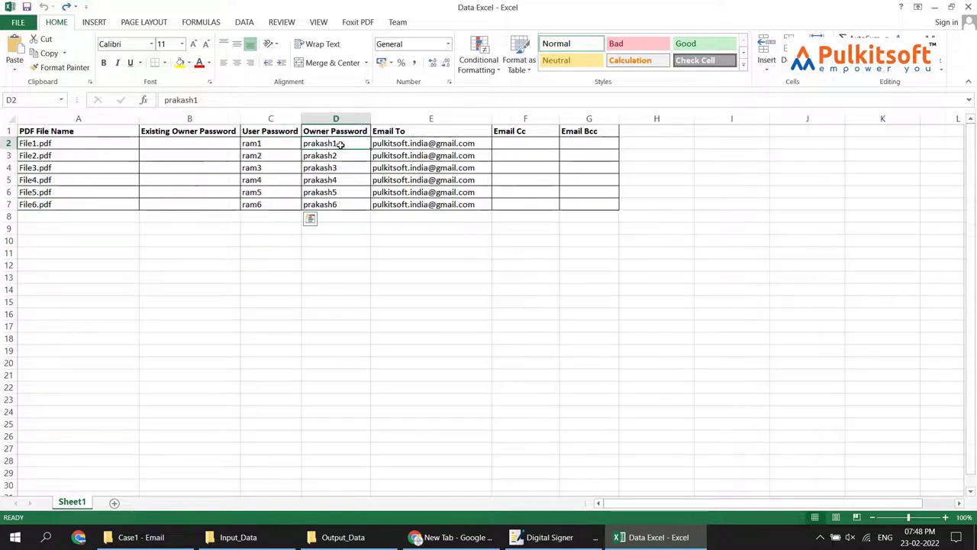
{"action": "left_click_drag", "start_coordinate": [341, 145], "coordinate": [338, 204]}
{"action": "key", "text": "ctrl+c"}
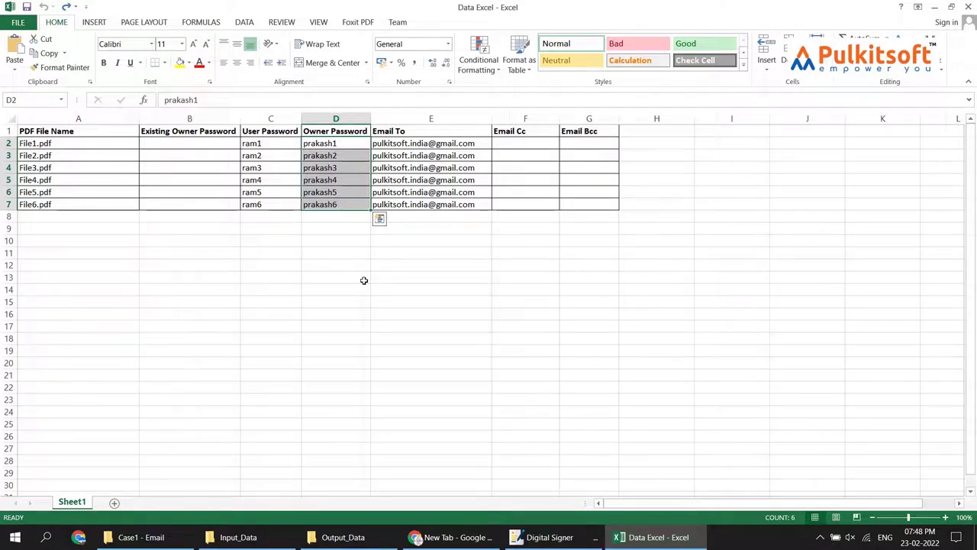
{"action": "key", "text": "Delete"}
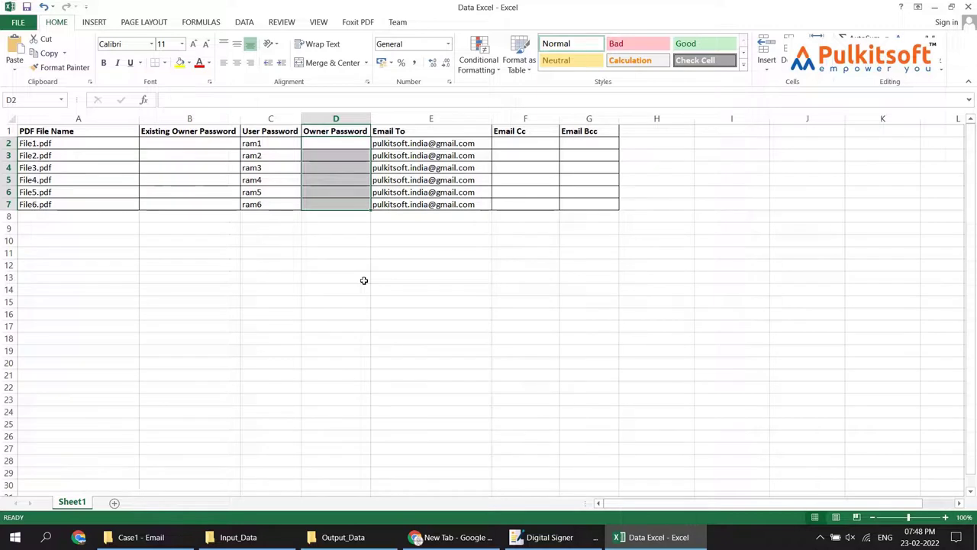
{"action": "key", "text": "ctrl+v"}
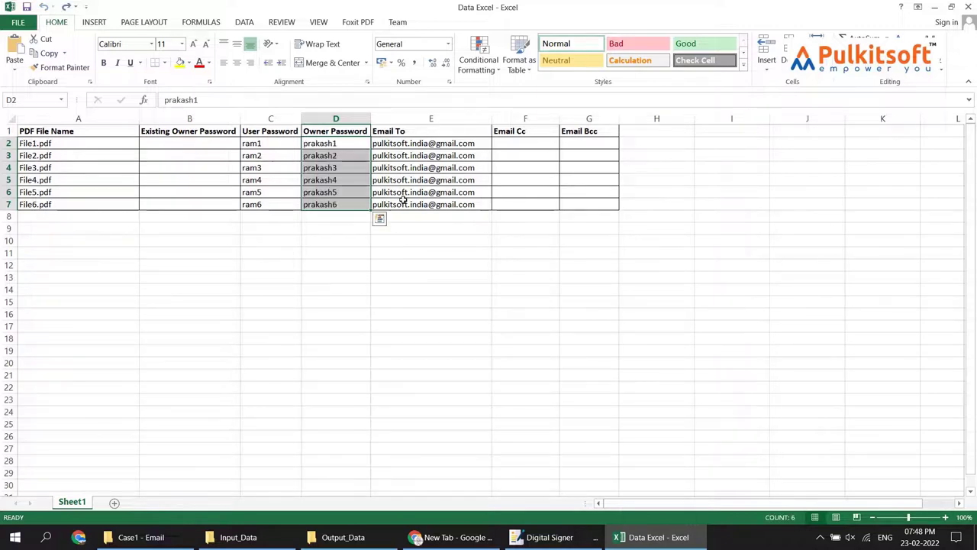
{"action": "left_click", "coordinate": [393, 191]}
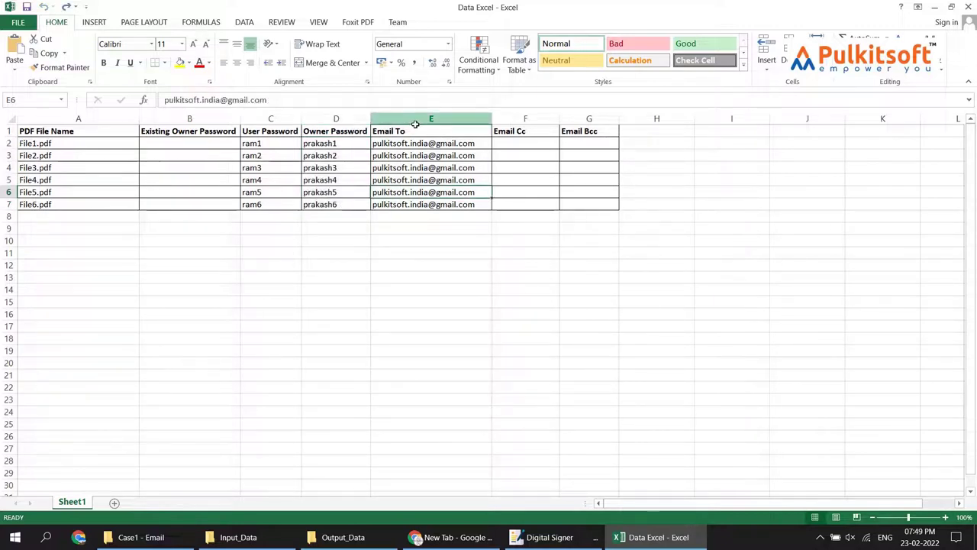
{"action": "left_click", "coordinate": [412, 132]}
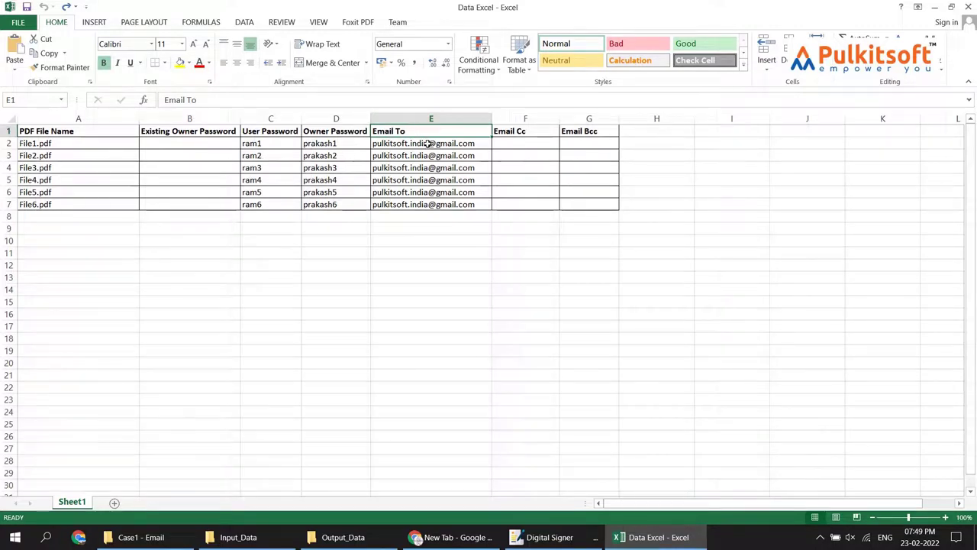
{"action": "left_click", "coordinate": [429, 143]}
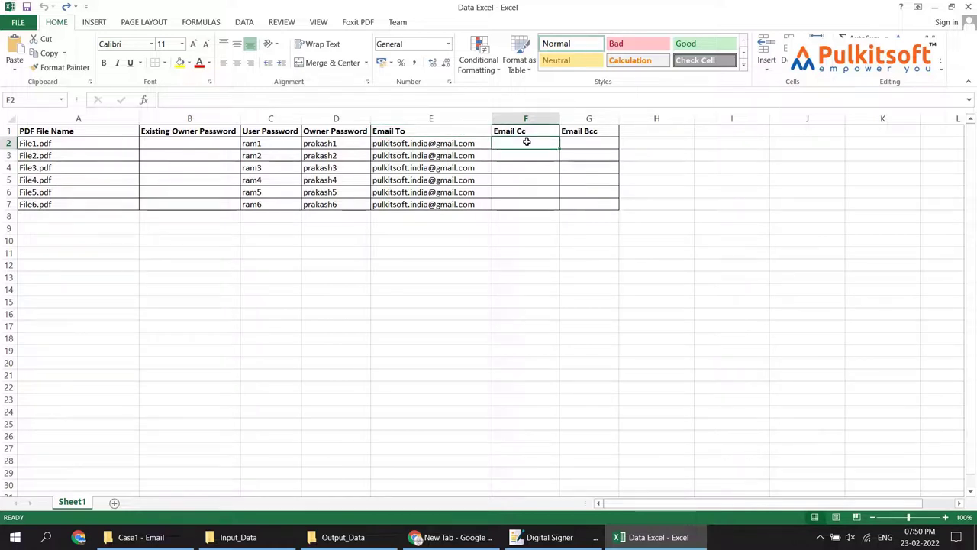
{"action": "left_click_drag", "start_coordinate": [524, 145], "coordinate": [529, 200]}
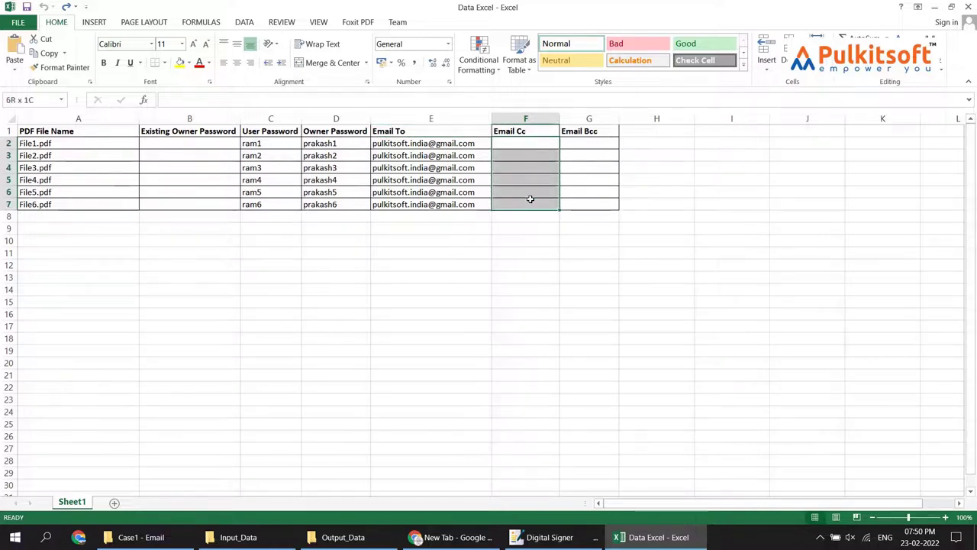
{"action": "left_click", "coordinate": [530, 231]}
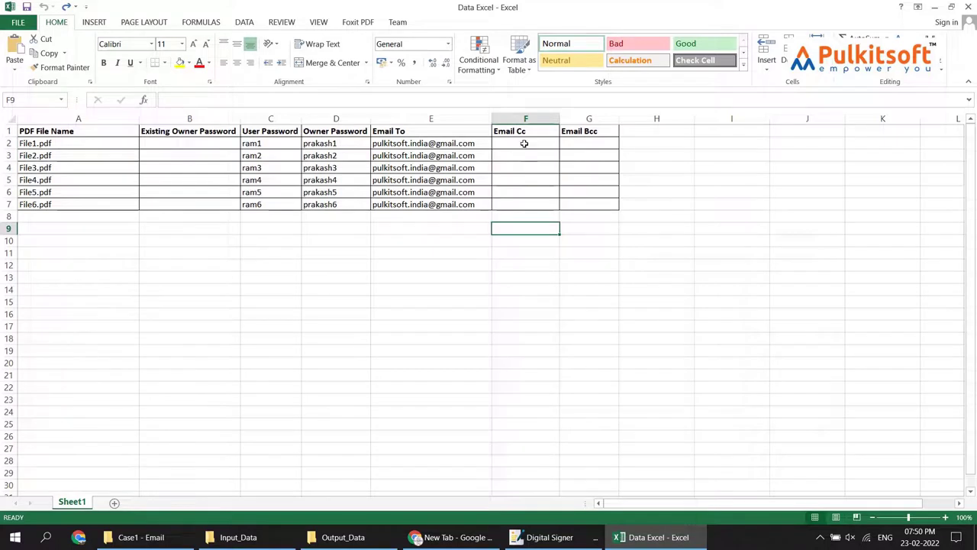
{"action": "left_click_drag", "start_coordinate": [525, 144], "coordinate": [530, 200]}
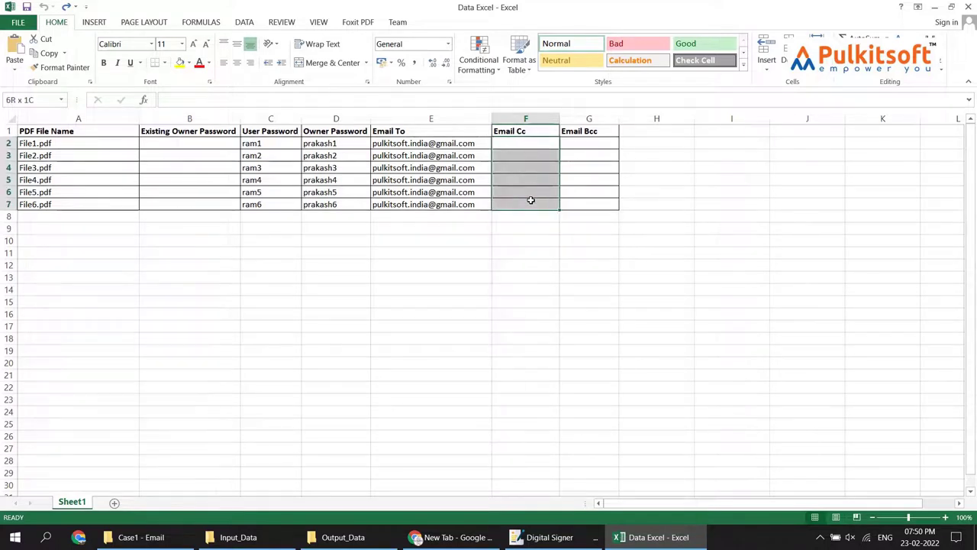
{"action": "left_click", "coordinate": [572, 145]}
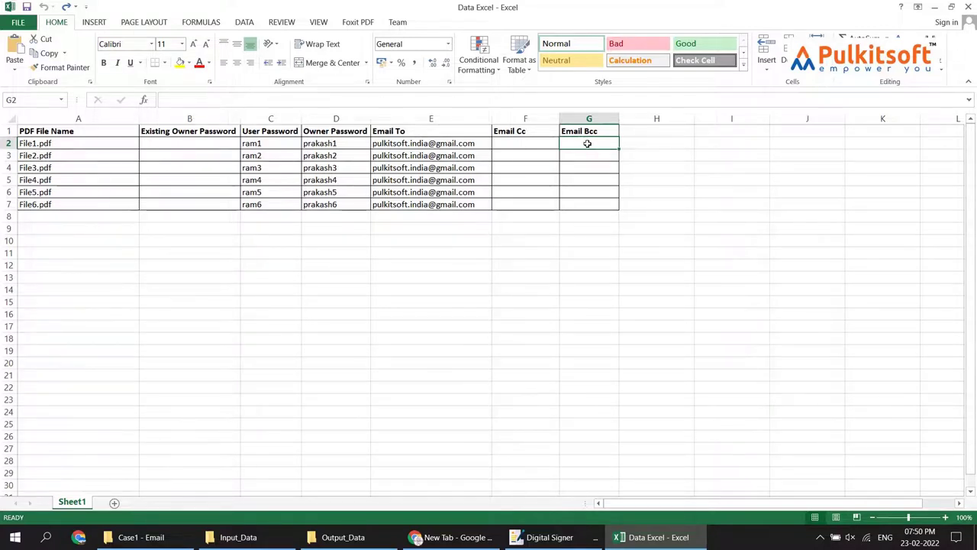
{"action": "left_click_drag", "start_coordinate": [587, 144], "coordinate": [593, 203]}
{"action": "left_click", "coordinate": [589, 240]}
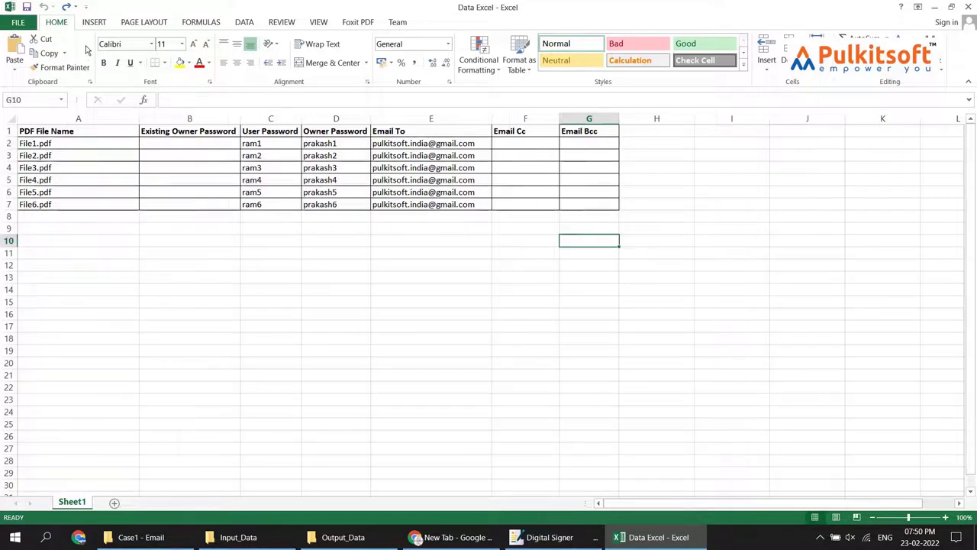
- Close Data Excel with Don't Save and go back to Digital Signer
{"action": "left_click", "coordinate": [968, 7]}
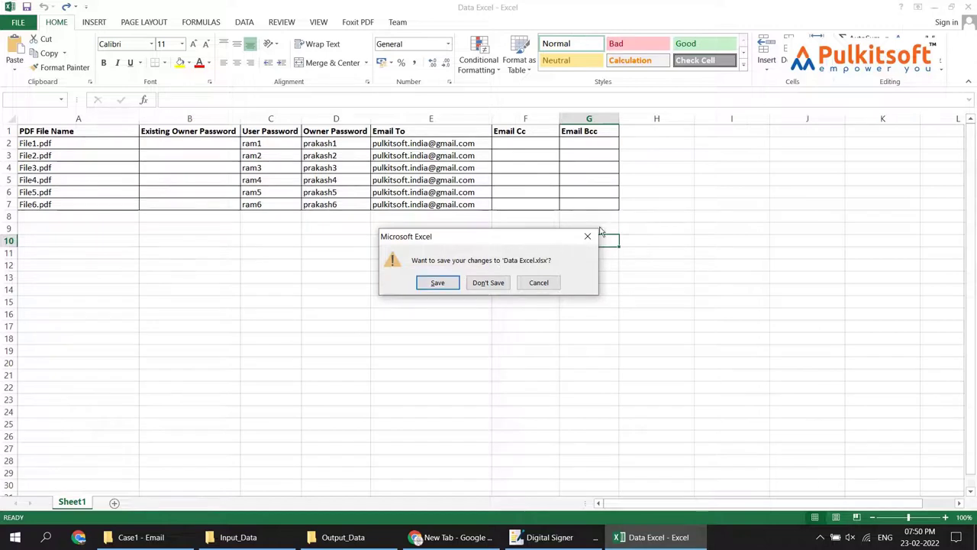
{"action": "left_click", "coordinate": [547, 283]}
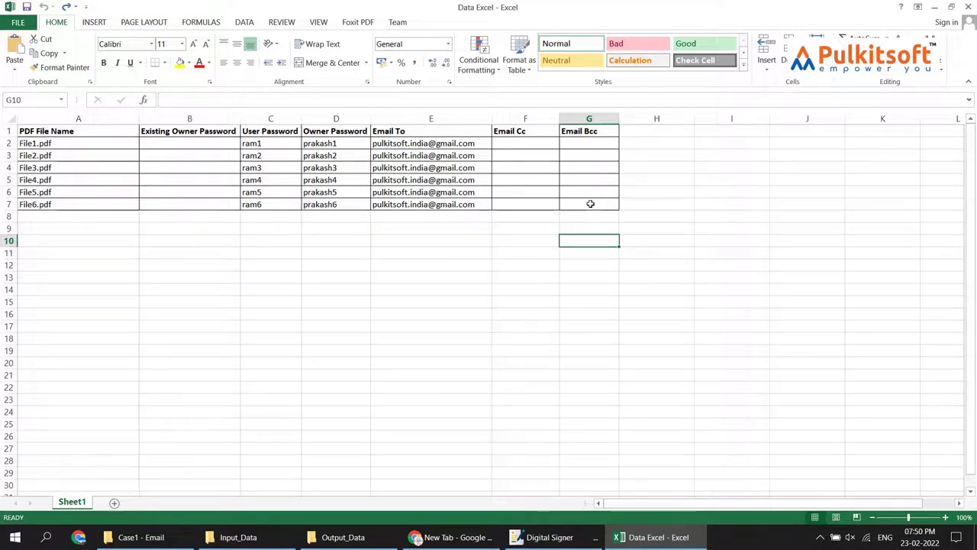
{"action": "left_click", "coordinate": [968, 7]}
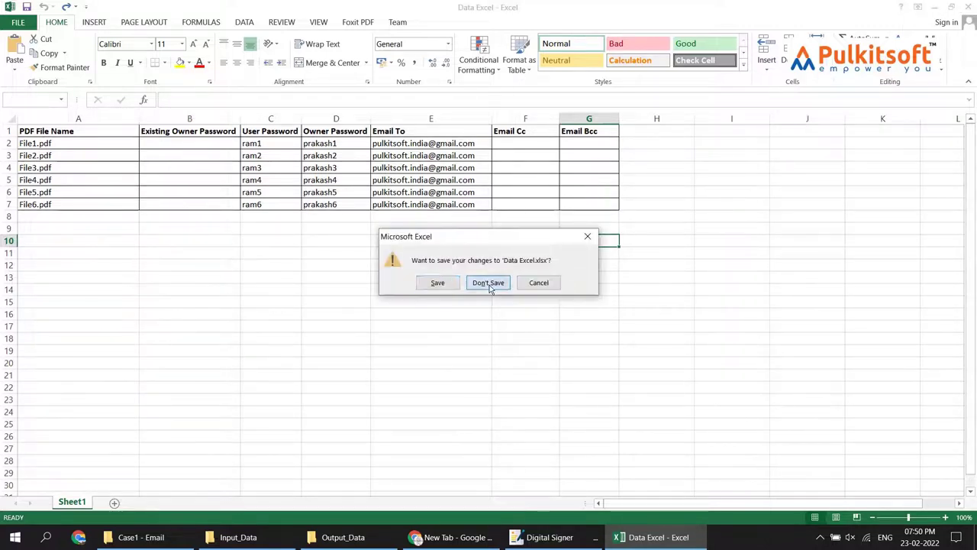
{"action": "left_click", "coordinate": [487, 282]}
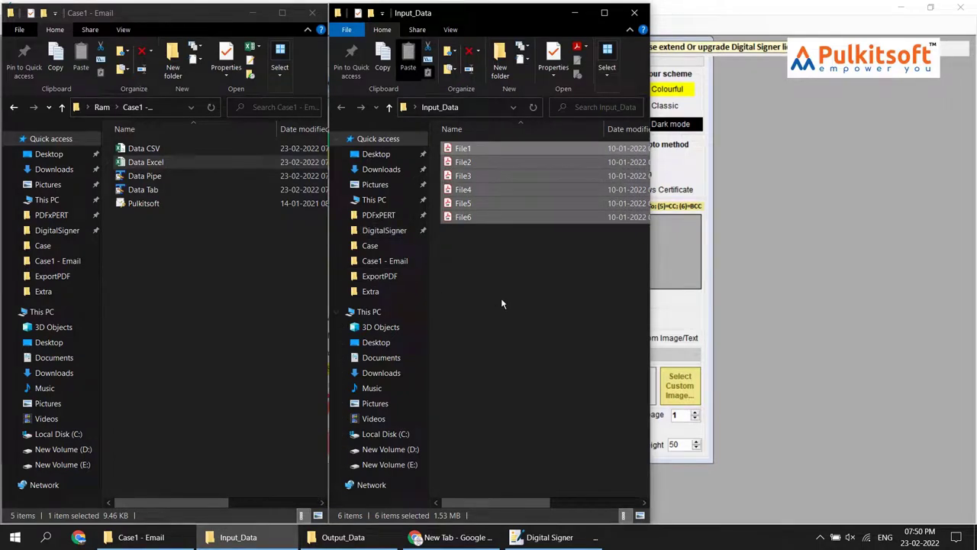
{"action": "left_click", "coordinate": [684, 237]}
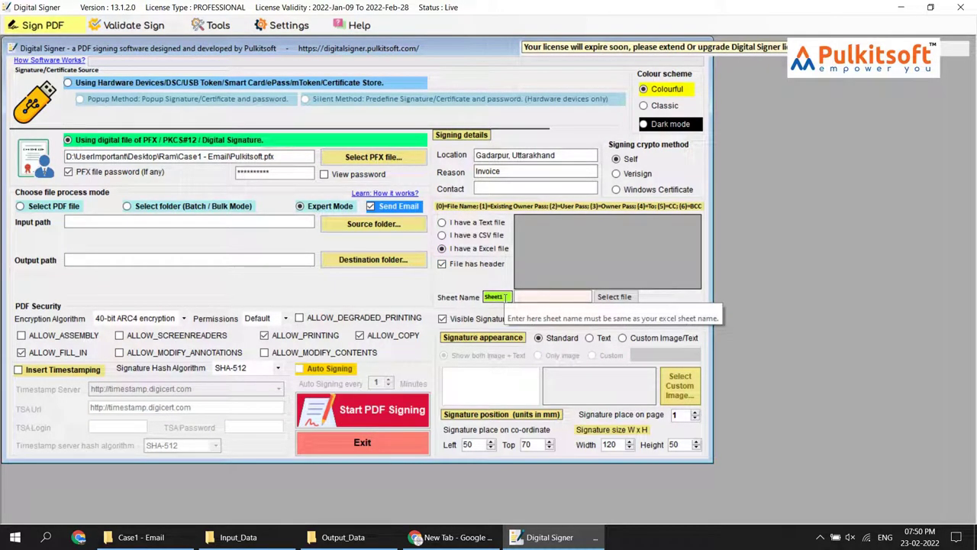
- Select Data Excel as the Excel file and scroll its 6-record preview grid
{"action": "left_click", "coordinate": [615, 298]}
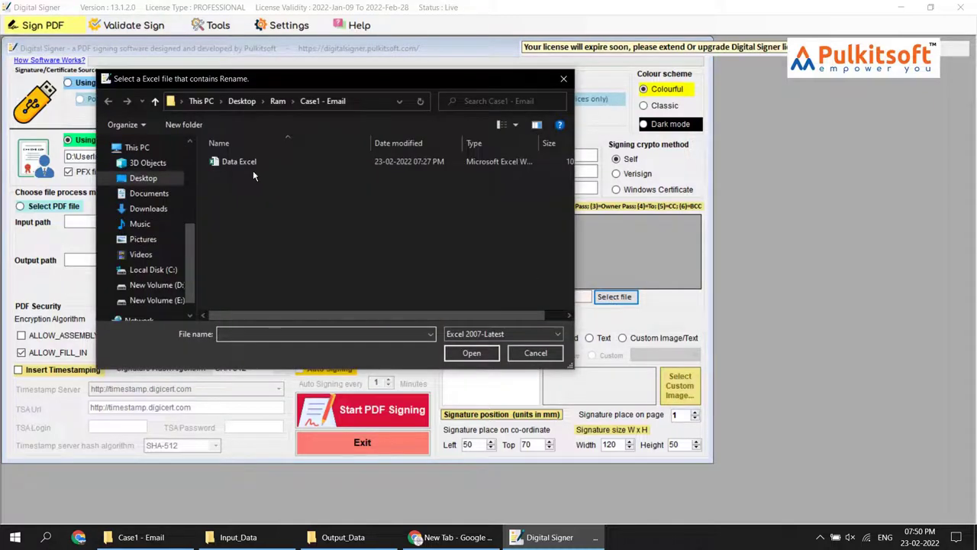
{"action": "left_click", "coordinate": [247, 163]}
{"action": "left_click", "coordinate": [471, 353]}
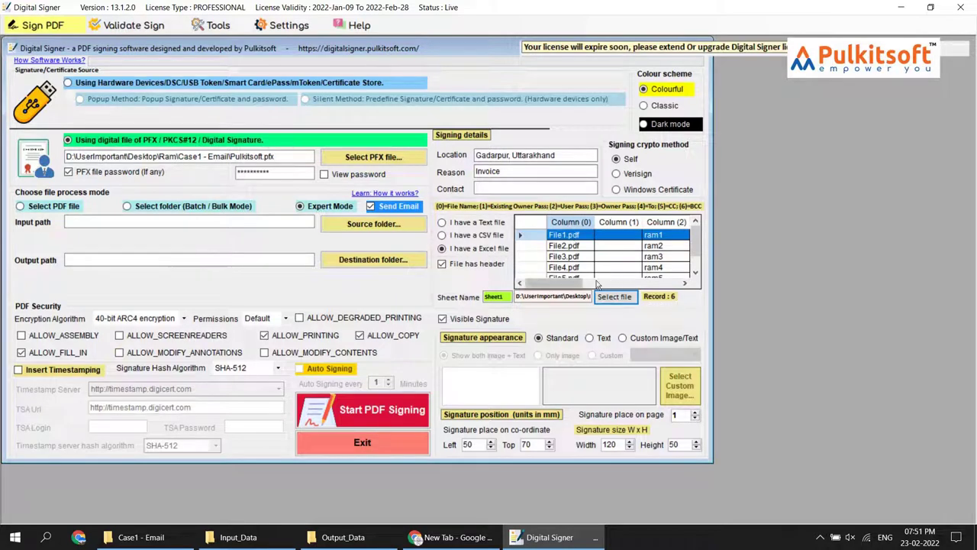
{"action": "left_click_drag", "start_coordinate": [575, 284], "coordinate": [679, 284]}
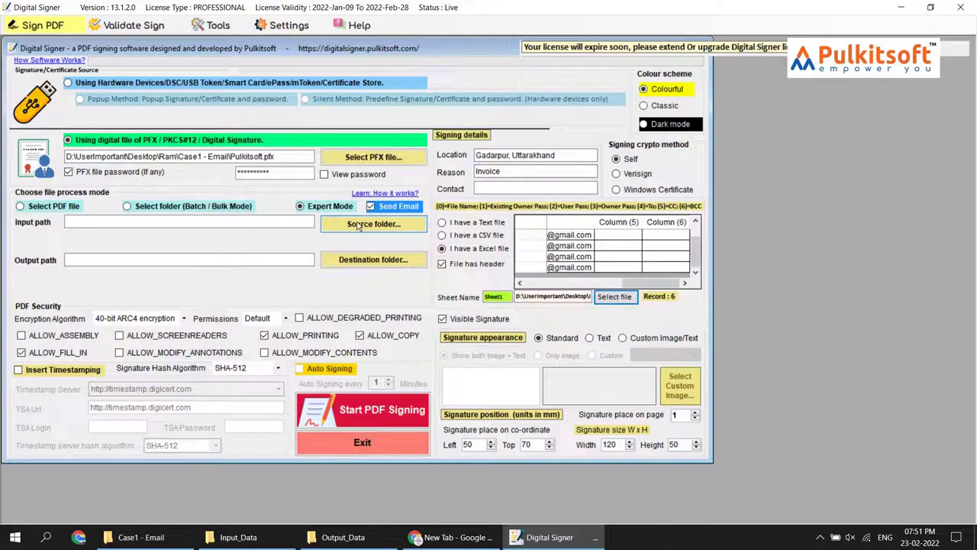
- Set Input_Data as the source folder, which finds 6 PDFs
{"action": "left_click", "coordinate": [357, 225]}
{"action": "scroll", "coordinate": [456, 322], "scroll_direction": "down", "scroll_amount": 1}
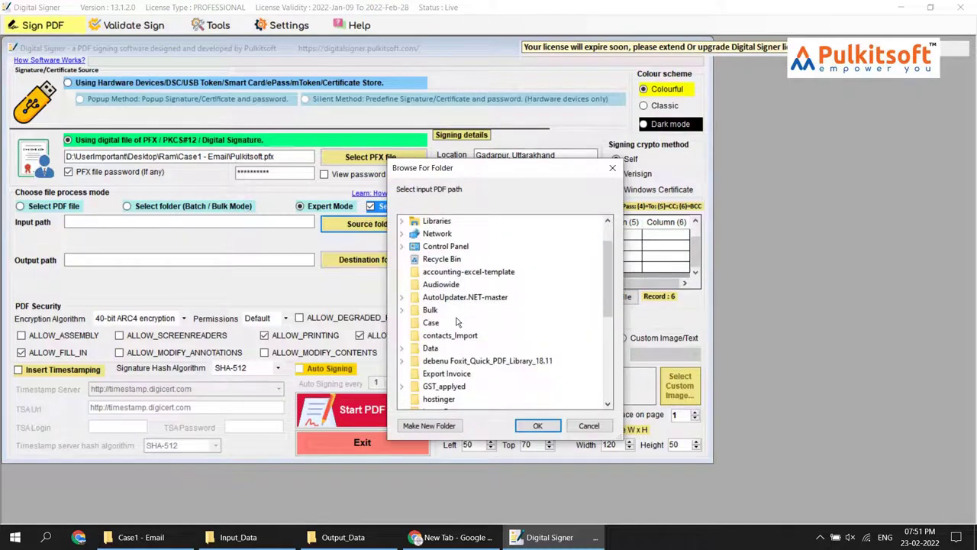
{"action": "scroll", "coordinate": [457, 322], "scroll_direction": "down", "scroll_amount": 1}
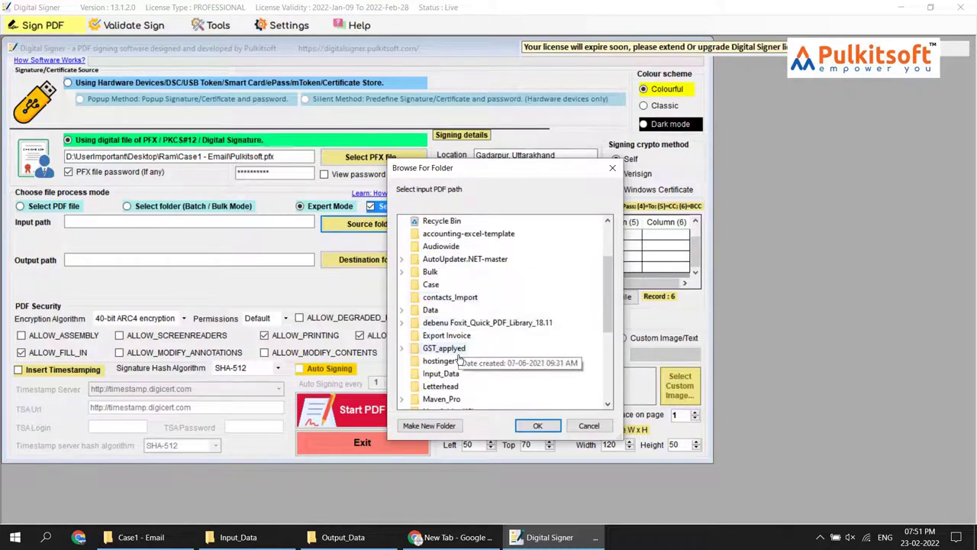
{"action": "left_click", "coordinate": [448, 374]}
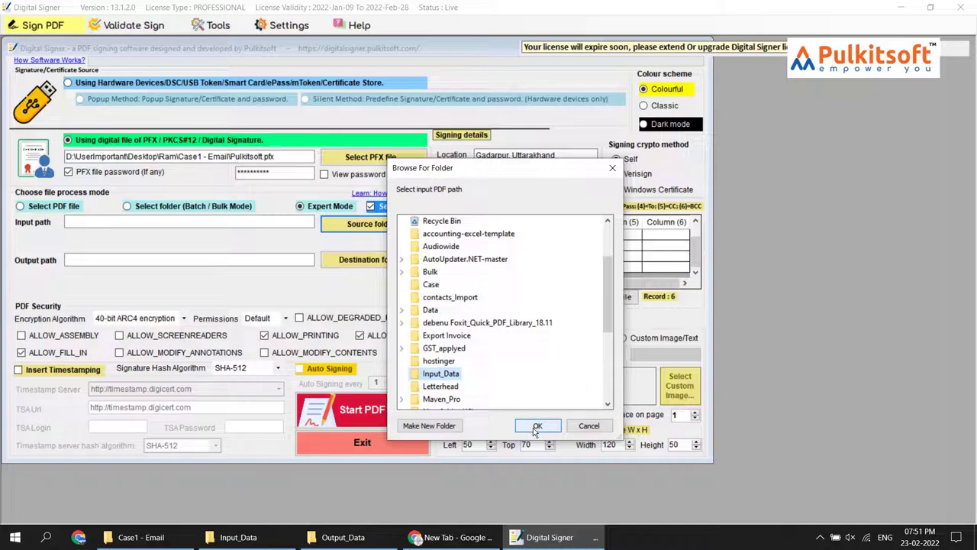
{"action": "left_click", "coordinate": [536, 426]}
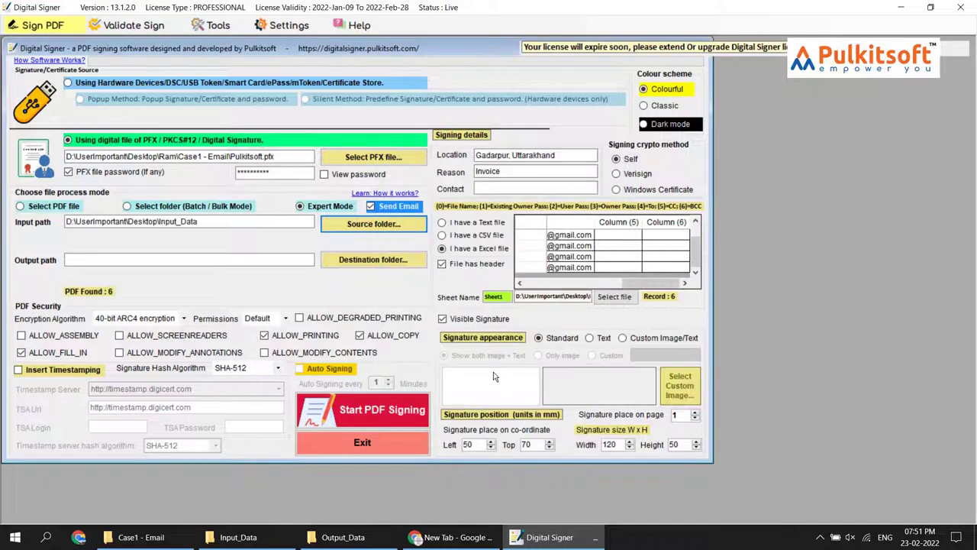
- Choose Output_Data in Browse For Folder as the signed-file destination
{"action": "left_click", "coordinate": [367, 263]}
{"action": "scroll", "coordinate": [458, 360], "scroll_direction": "down", "scroll_amount": 4}
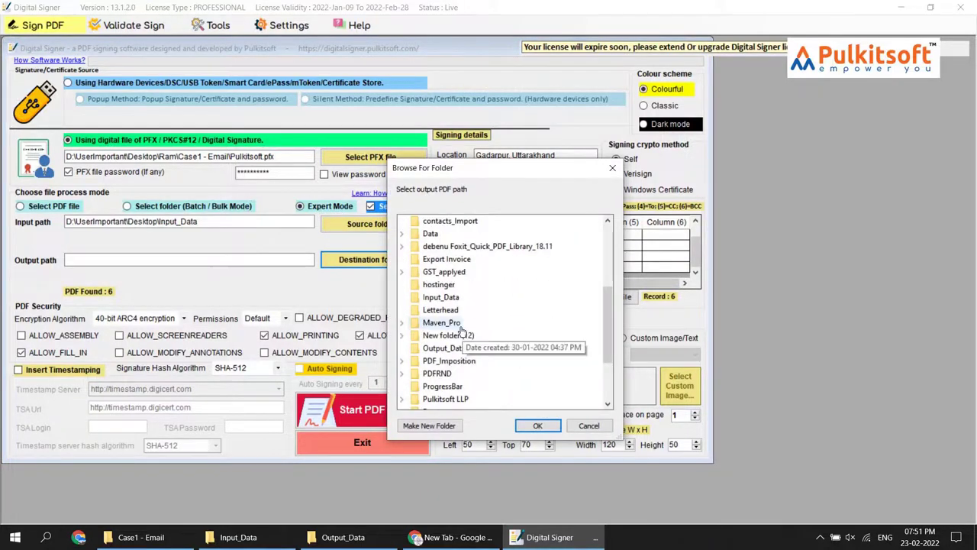
{"action": "left_click", "coordinate": [444, 348]}
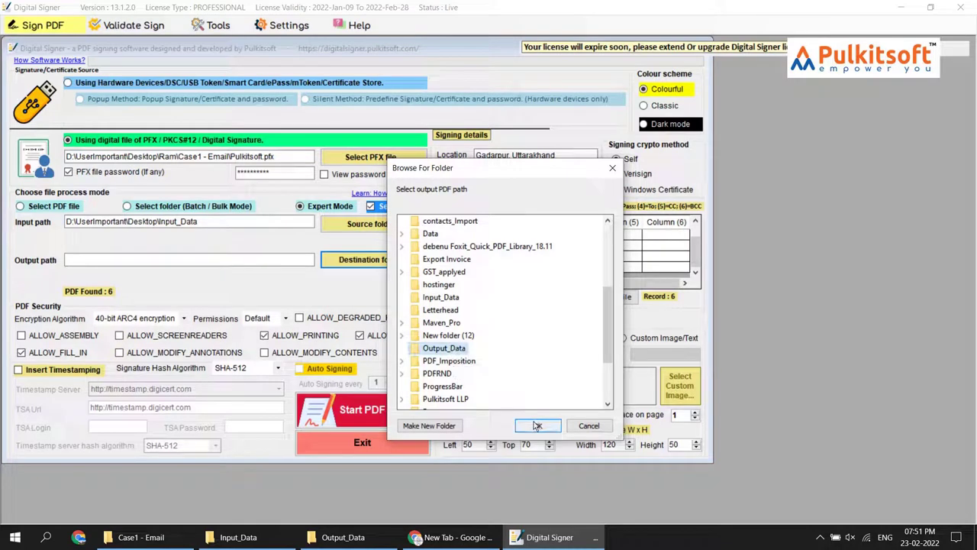
{"action": "left_click", "coordinate": [537, 425]}
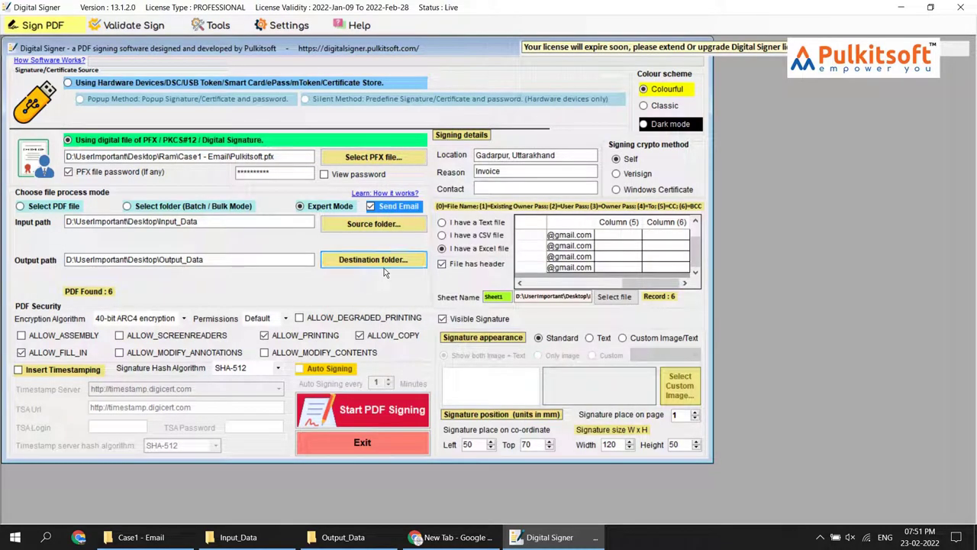
{"action": "left_click", "coordinate": [551, 538]}
- Deselect the Input_Data files and restore Digital Signer, ready with 6 PDFs and 6 records
{"action": "left_click", "coordinate": [561, 286]}
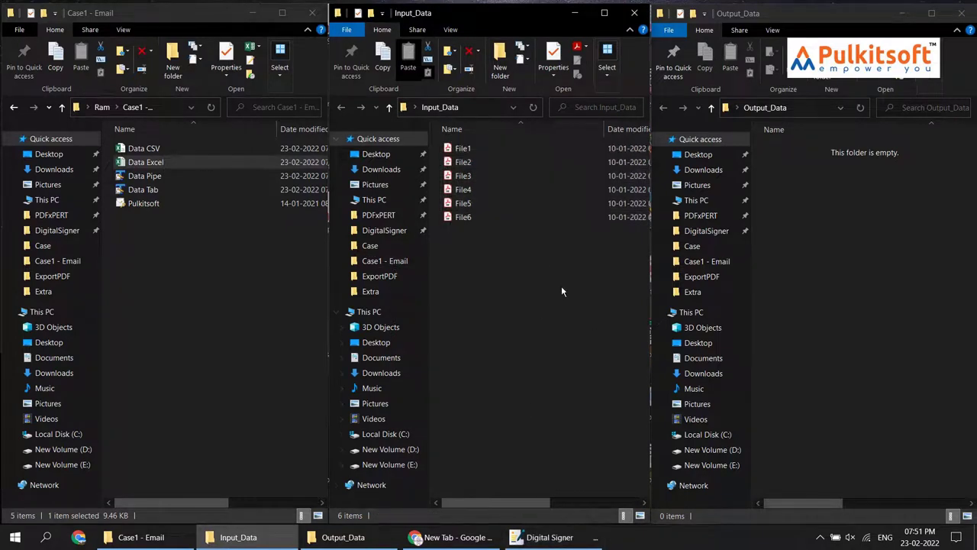
{"action": "left_click", "coordinate": [561, 538]}
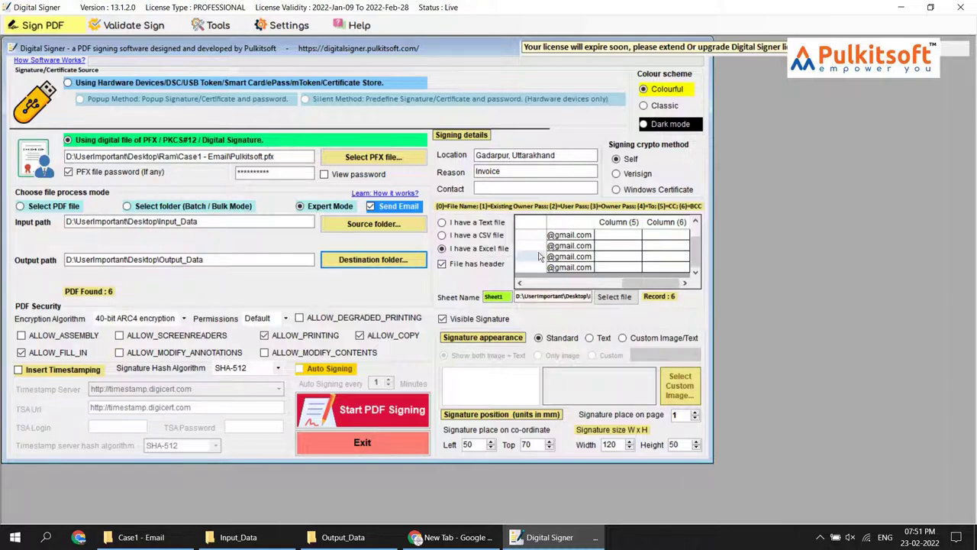
- Check the Excel preview columns, then sign and email all six PDFs into Output_Data
{"action": "left_click", "coordinate": [570, 284]}
{"action": "left_click_drag", "start_coordinate": [607, 285], "coordinate": [572, 286]}
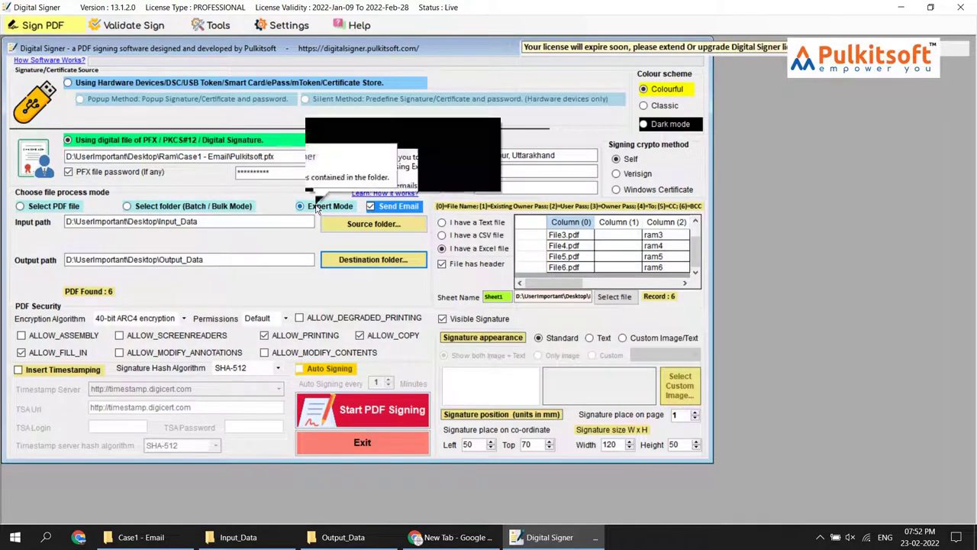
{"action": "left_click", "coordinate": [402, 411]}
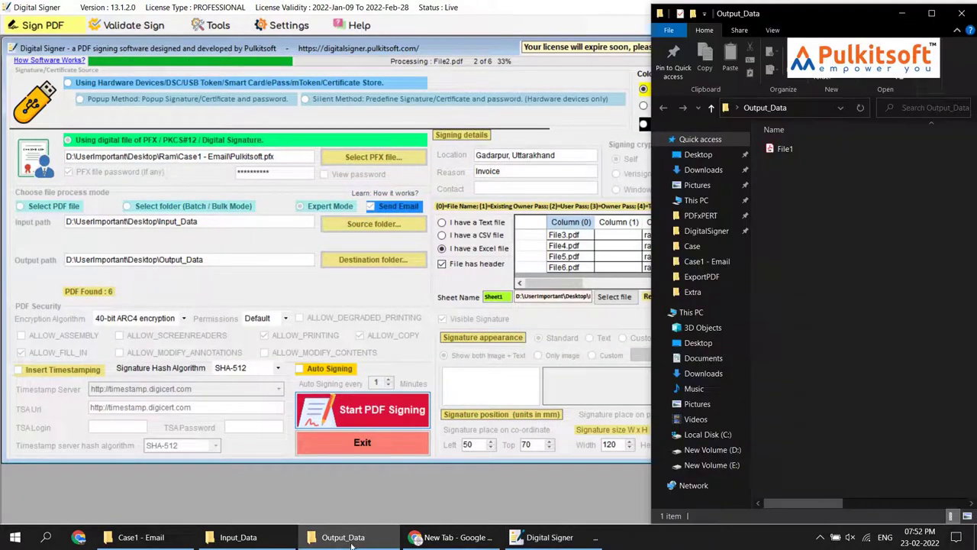
{"action": "left_click", "coordinate": [343, 536]}
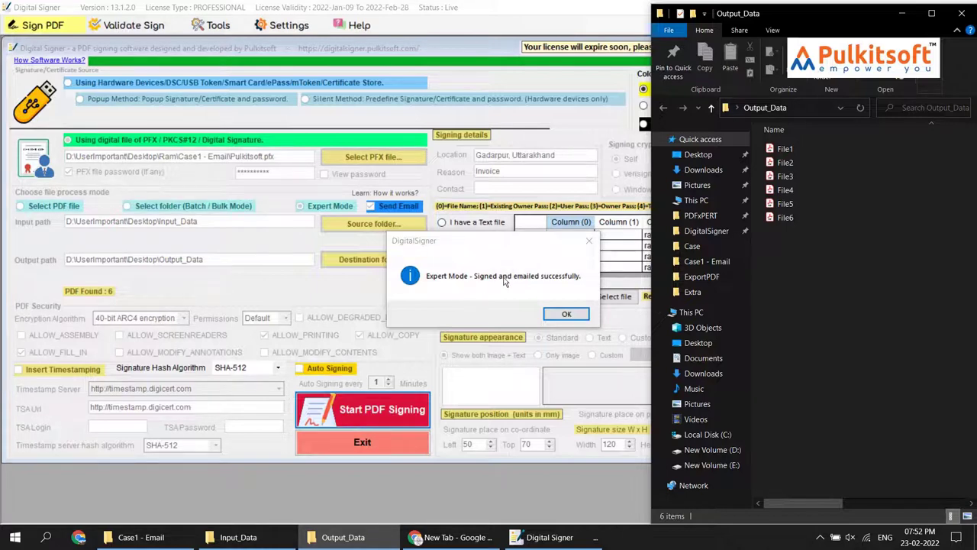
- Dismiss the Expert Mode success message and open the signed File1 from Output_Data
{"action": "left_click", "coordinate": [565, 316]}
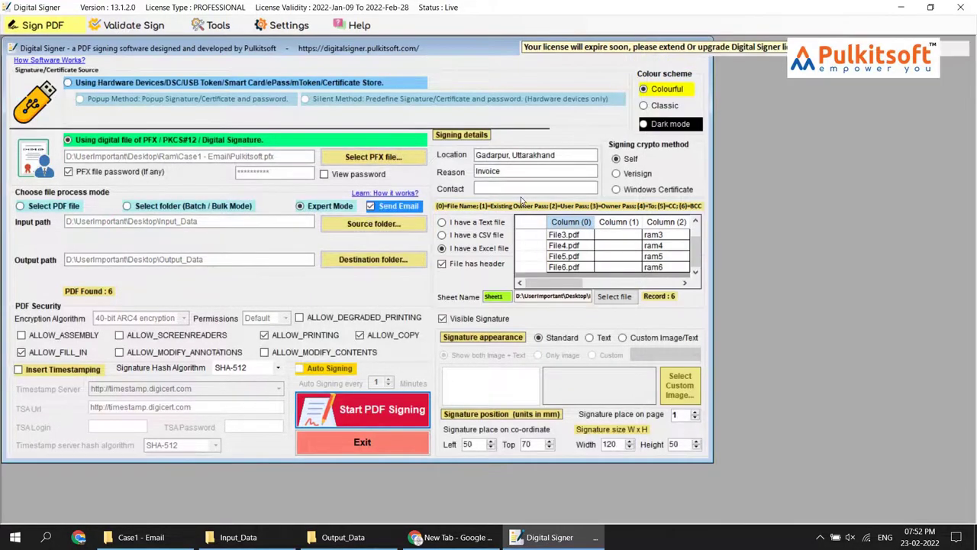
{"action": "left_click", "coordinate": [374, 544]}
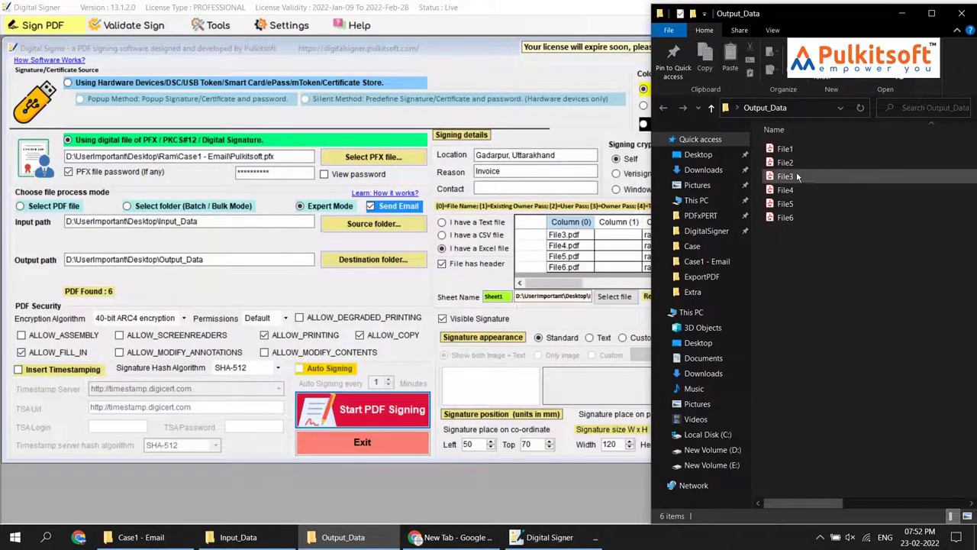
{"action": "left_click", "coordinate": [790, 150]}
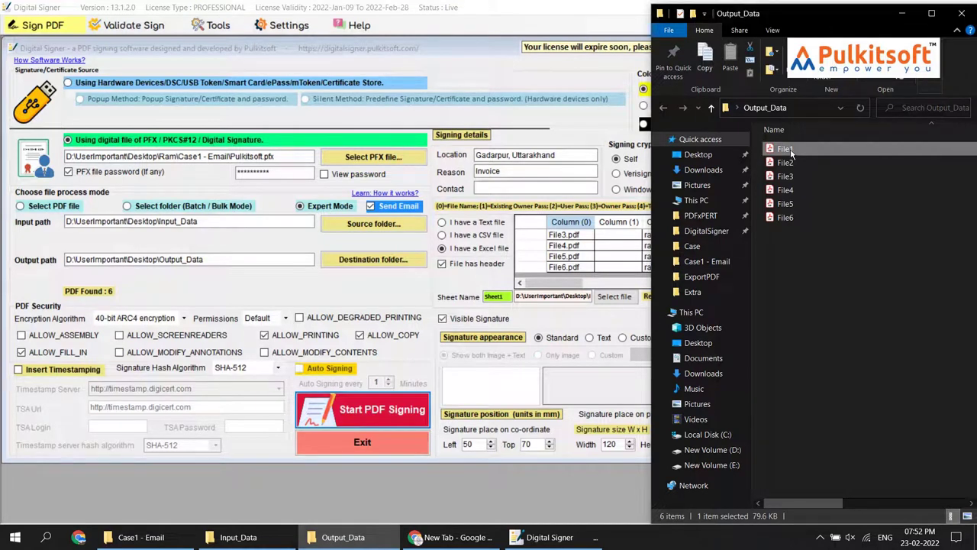
{"action": "double_click", "coordinate": [798, 191]}
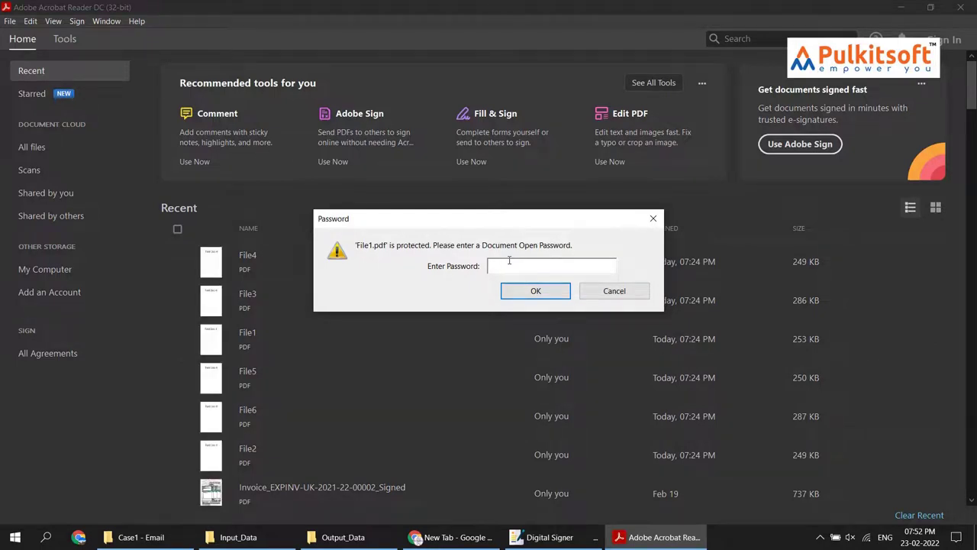
- Unlock File1.pdf with its document password and confirm the Pulkitsoft signature is valid and unmodified
{"action": "type", "text": "**"}
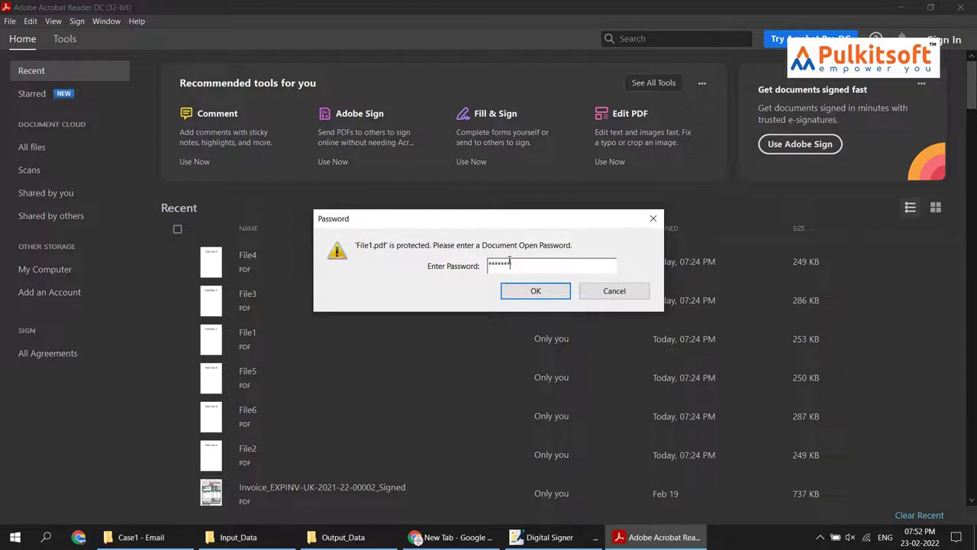
{"action": "key", "text": "Return"}
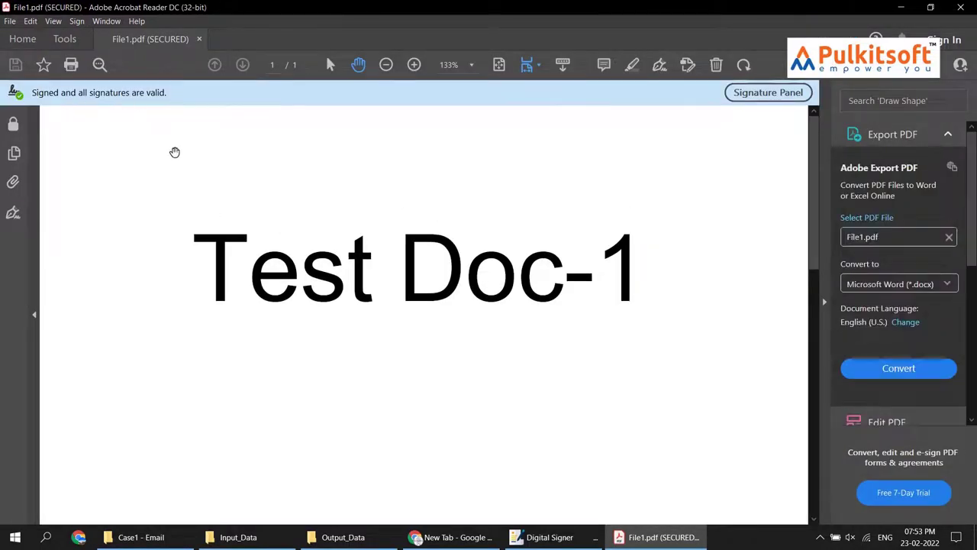
{"action": "scroll", "coordinate": [166, 183], "scroll_direction": "down", "scroll_amount": 5}
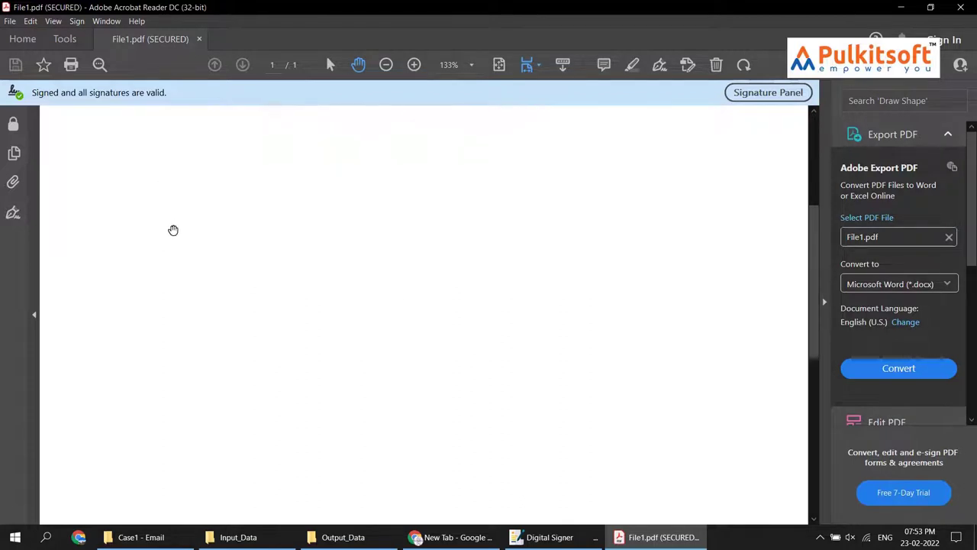
{"action": "scroll", "coordinate": [177, 245], "scroll_direction": "down", "scroll_amount": 1}
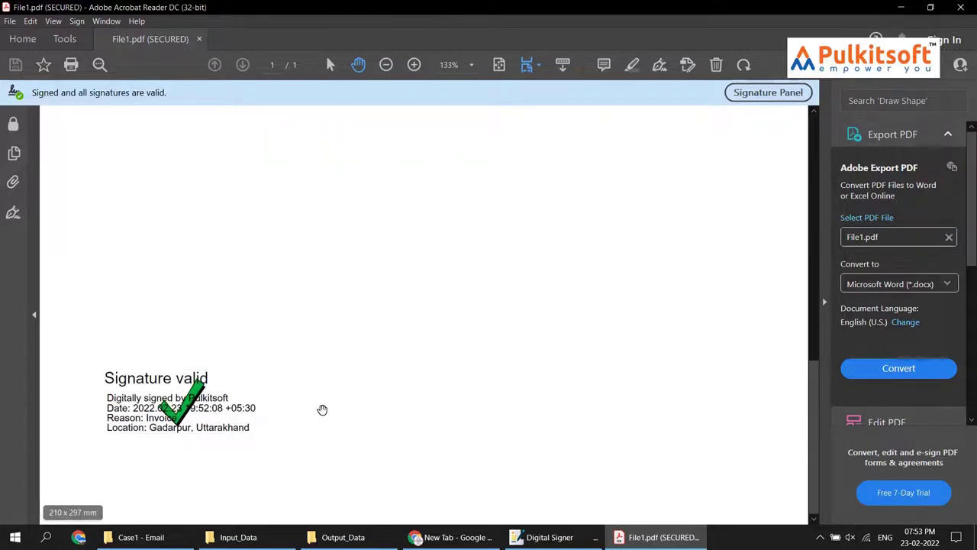
{"action": "left_click", "coordinate": [212, 411]}
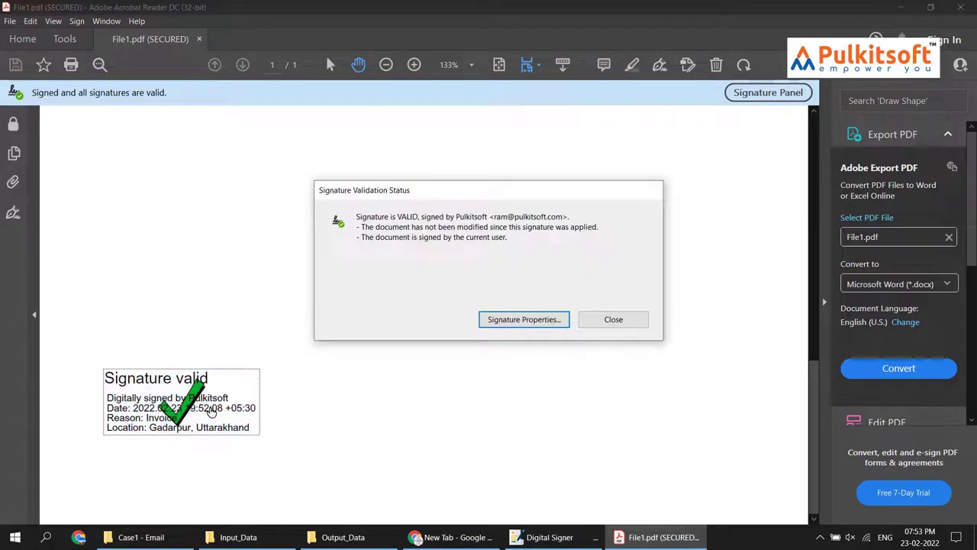
{"action": "left_click", "coordinate": [620, 321]}
- Close Acrobat Reader and open the Test Subject email in Chrome's Gmail
{"action": "left_click", "coordinate": [960, 7]}
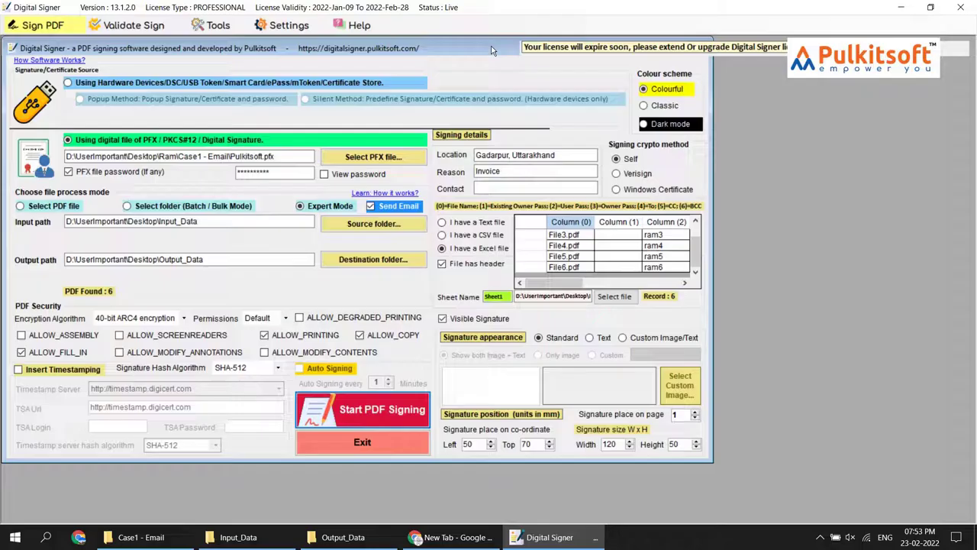
{"action": "left_click", "coordinate": [451, 537]}
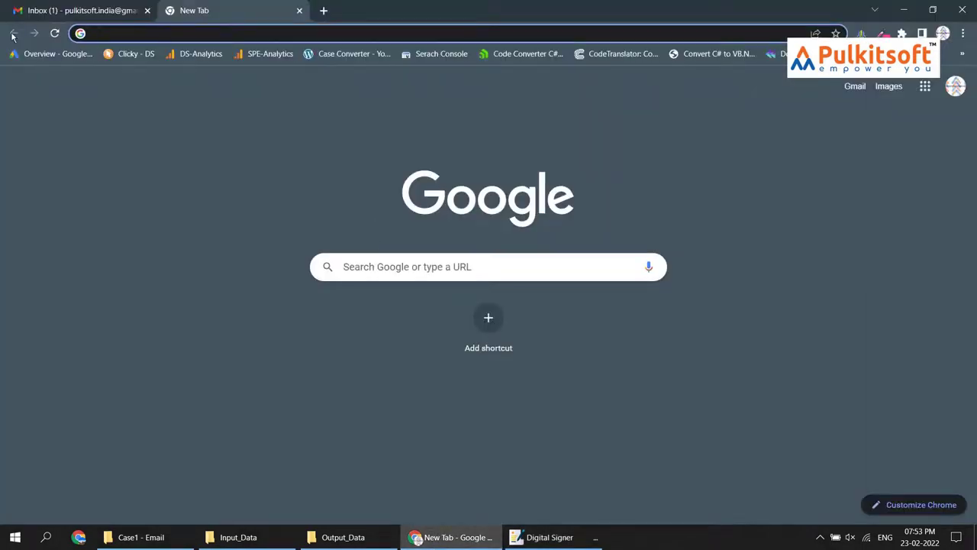
{"action": "left_click", "coordinate": [63, 10]}
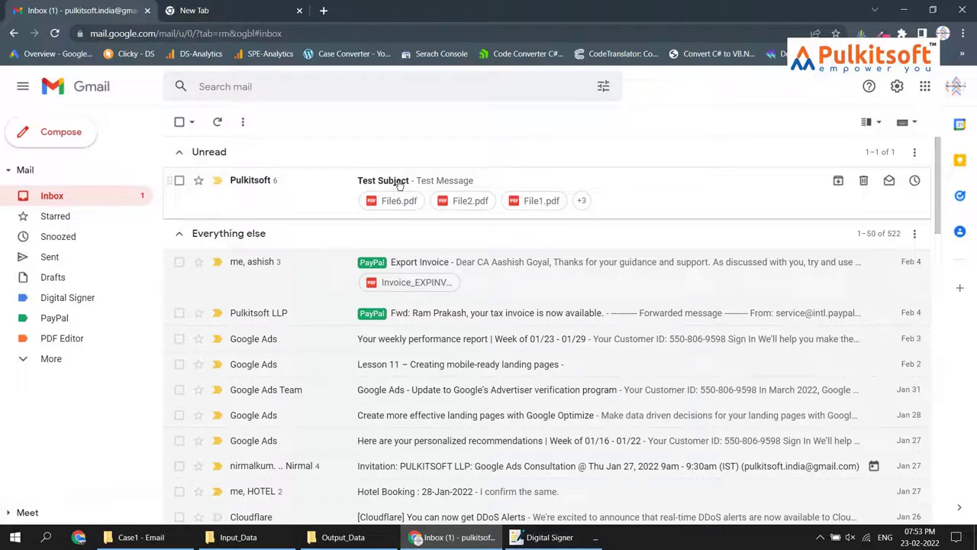
{"action": "left_click", "coordinate": [274, 190]}
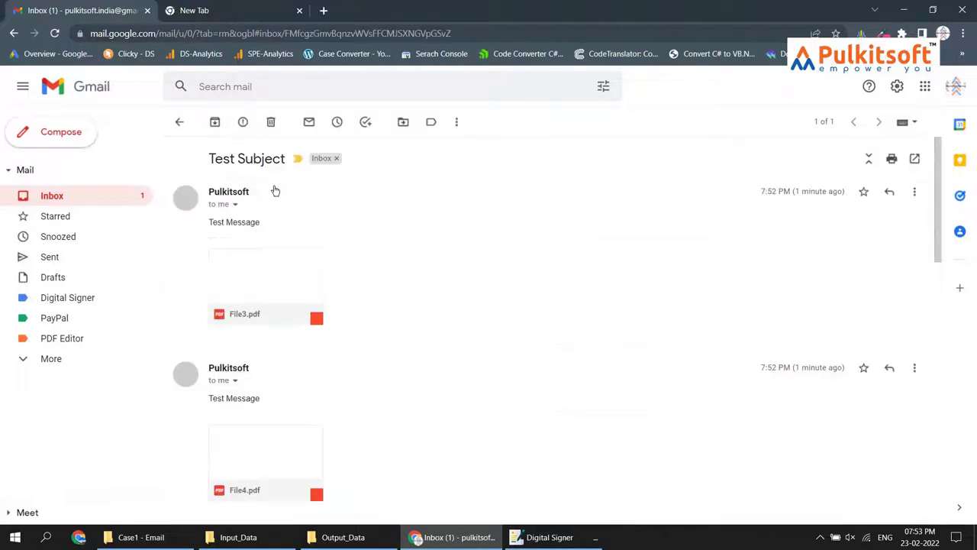
- Review the six encrypted PDF attachments, then move the conversation to Trash
{"action": "scroll", "coordinate": [392, 280], "scroll_direction": "down", "scroll_amount": 4}
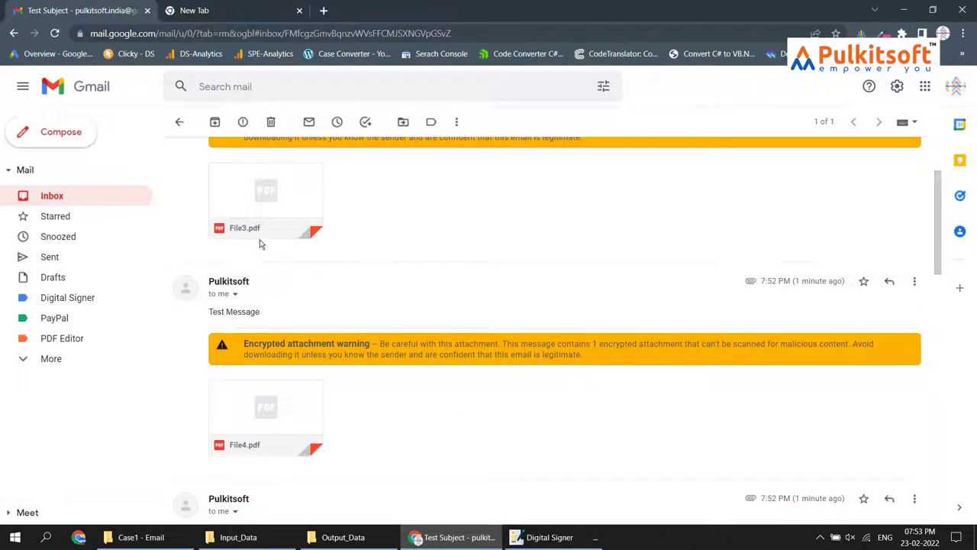
{"action": "scroll", "coordinate": [375, 305], "scroll_direction": "down", "scroll_amount": 2}
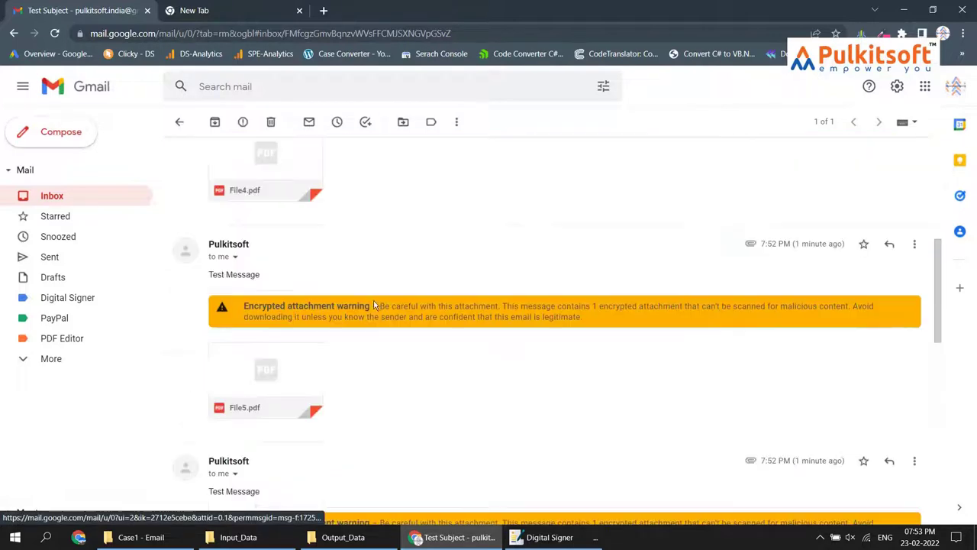
{"action": "scroll", "coordinate": [374, 290], "scroll_direction": "down", "scroll_amount": 2}
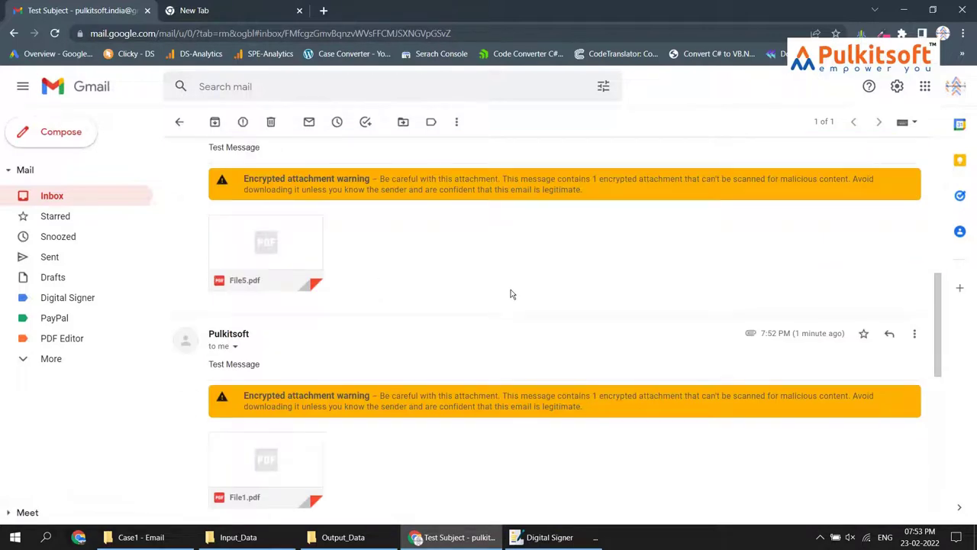
{"action": "scroll", "coordinate": [349, 343], "scroll_direction": "down", "scroll_amount": 2}
{"action": "scroll", "coordinate": [453, 329], "scroll_direction": "down", "scroll_amount": 1}
{"action": "scroll", "coordinate": [442, 348], "scroll_direction": "up", "scroll_amount": 3}
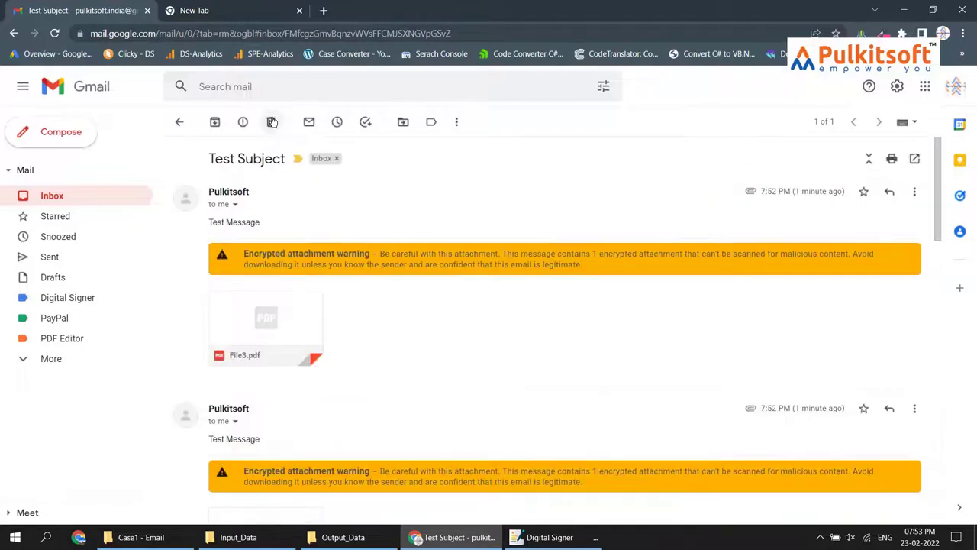
{"action": "left_click", "coordinate": [272, 122]}
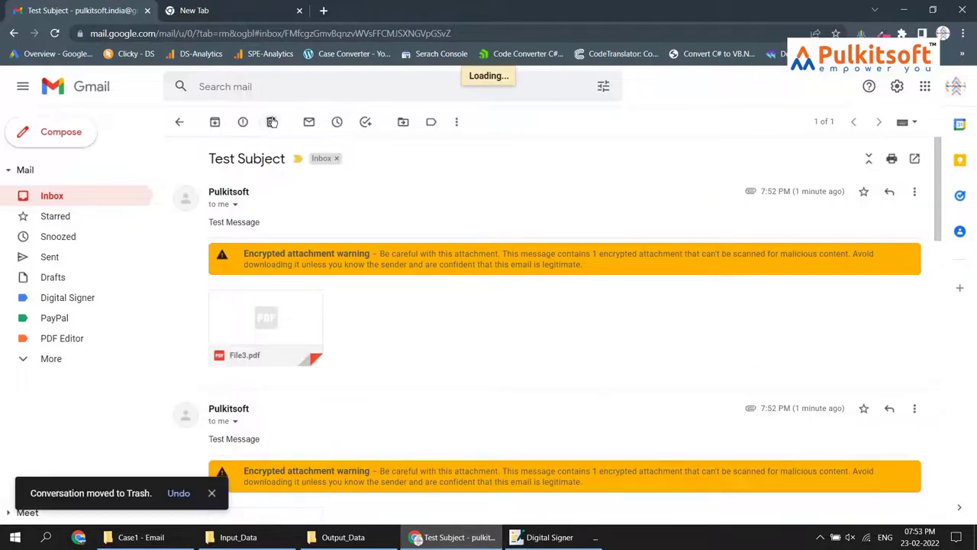
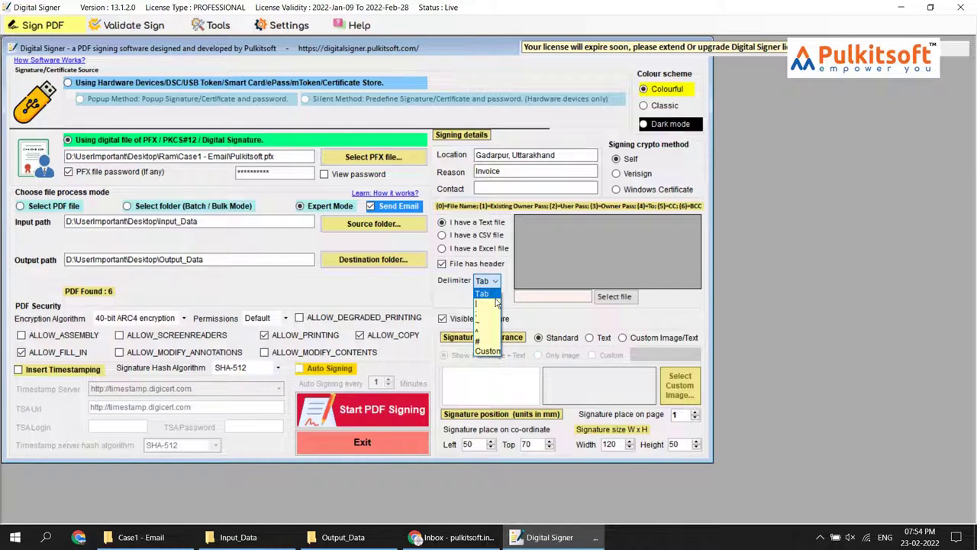
- Copy the recipient table A1:G7 from the Data Excel workbook
{"action": "left_click", "coordinate": [412, 296]}
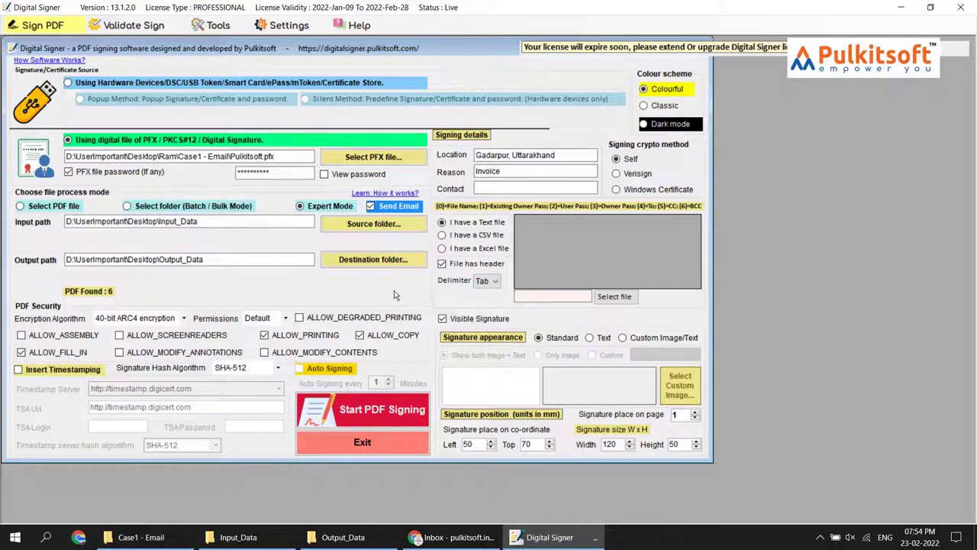
{"action": "left_click", "coordinate": [141, 536]}
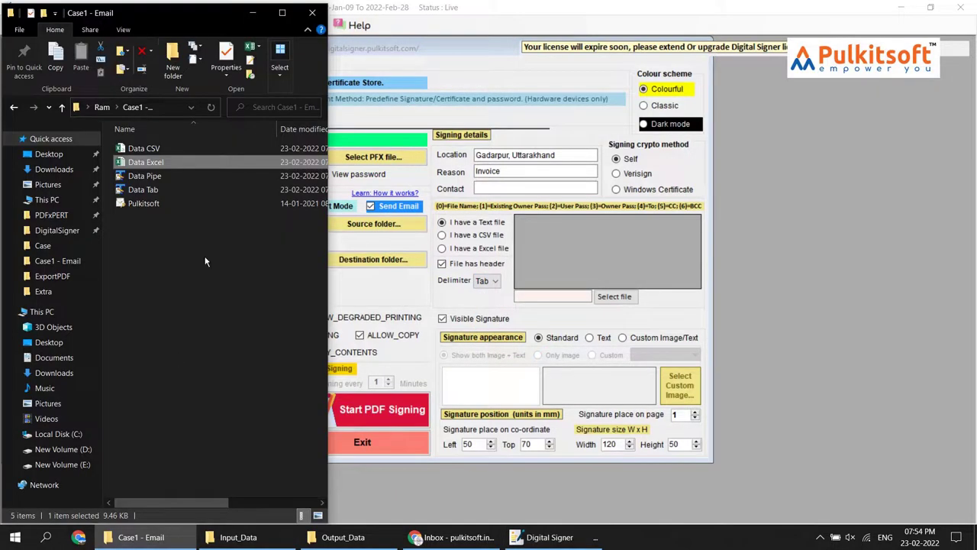
{"action": "double_click", "coordinate": [160, 168]}
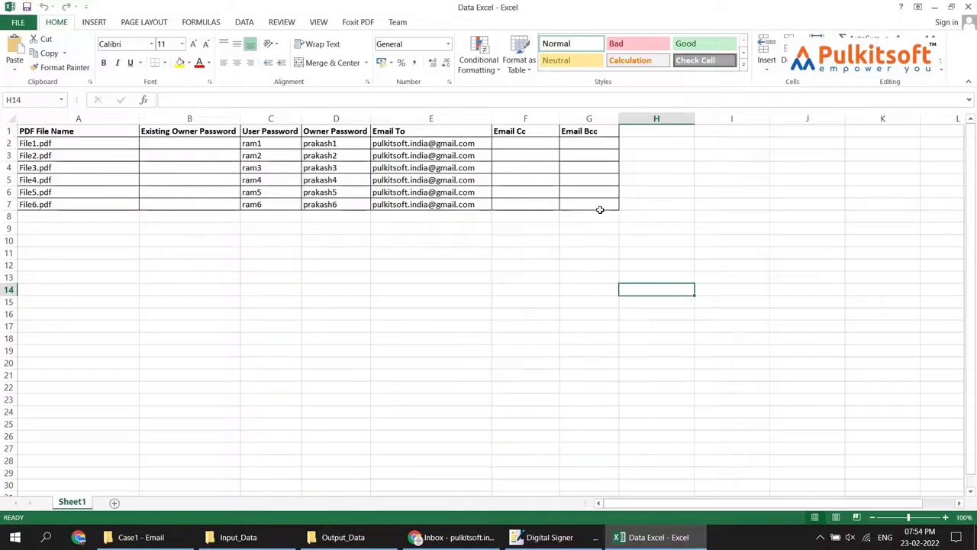
{"action": "left_click", "coordinate": [600, 222]}
{"action": "left_click_drag", "start_coordinate": [600, 204], "coordinate": [3, 120]}
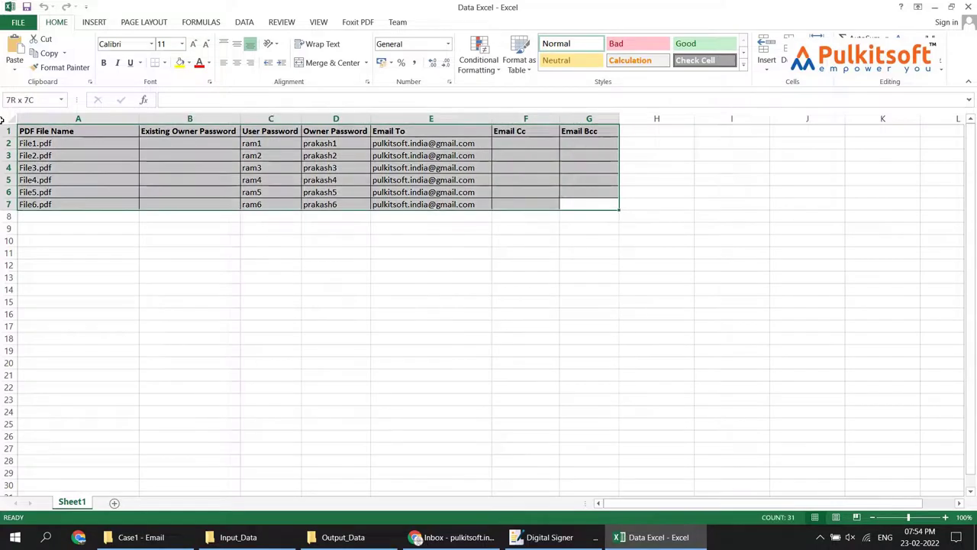
{"action": "key", "text": "ctrl+c"}
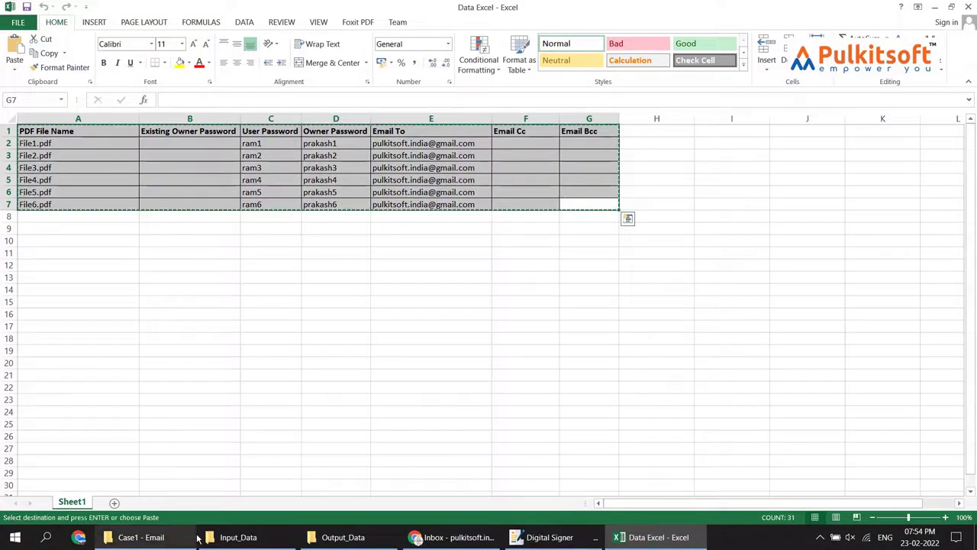
- Open the empty Data Tab text file in TextPad
{"action": "left_click", "coordinate": [192, 538]}
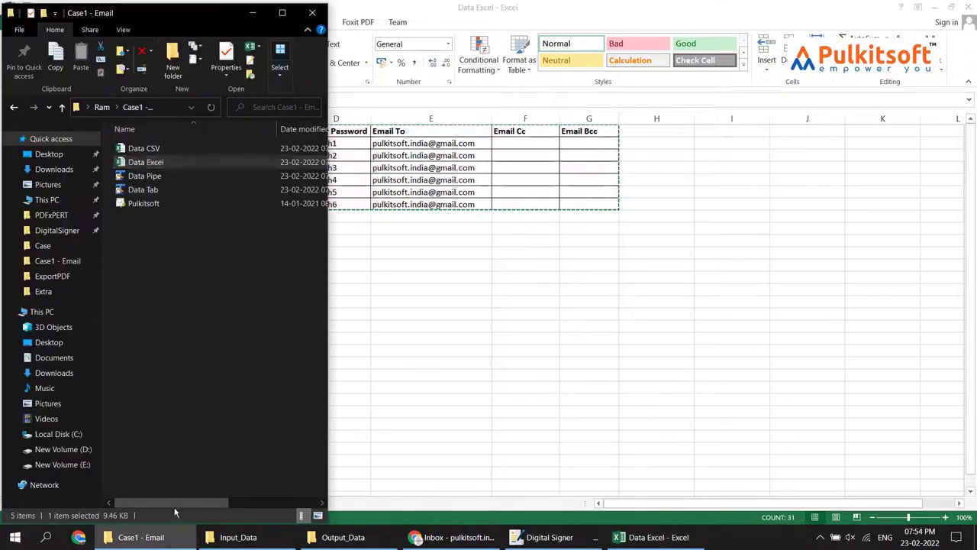
{"action": "left_click", "coordinate": [156, 191]}
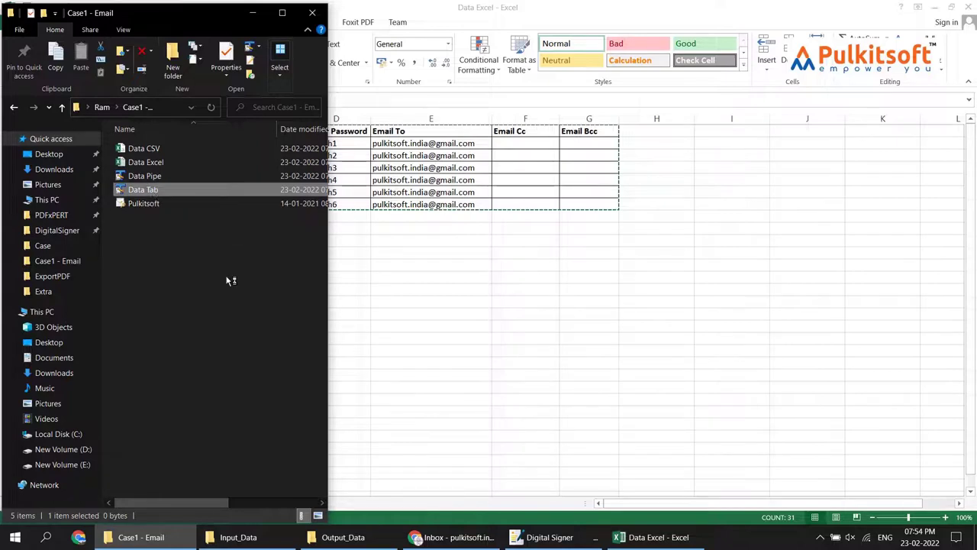
{"action": "double_click", "coordinate": [169, 190]}
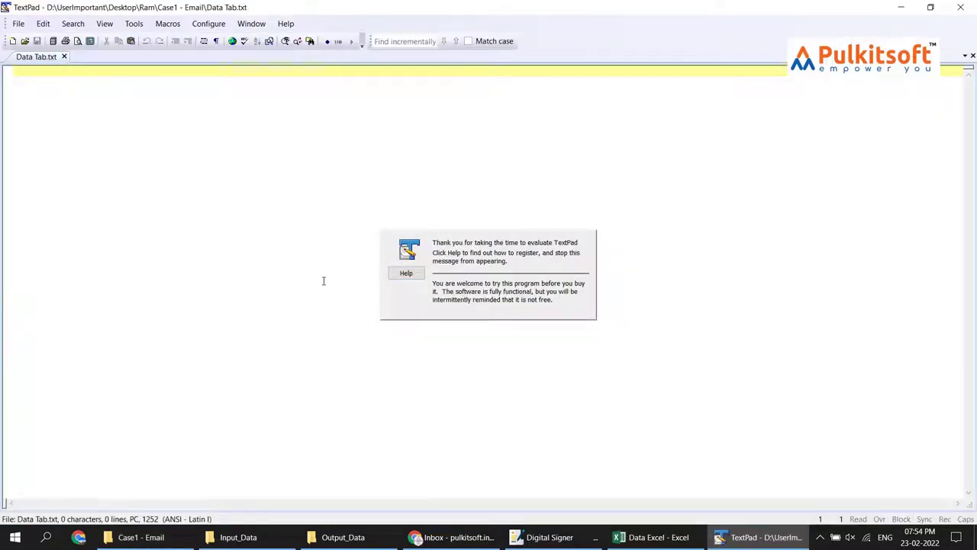
- Paste the recipient table into Data Tab.txt, drop the trailing blank line, and save it
{"action": "key", "text": "ctrl+v"}
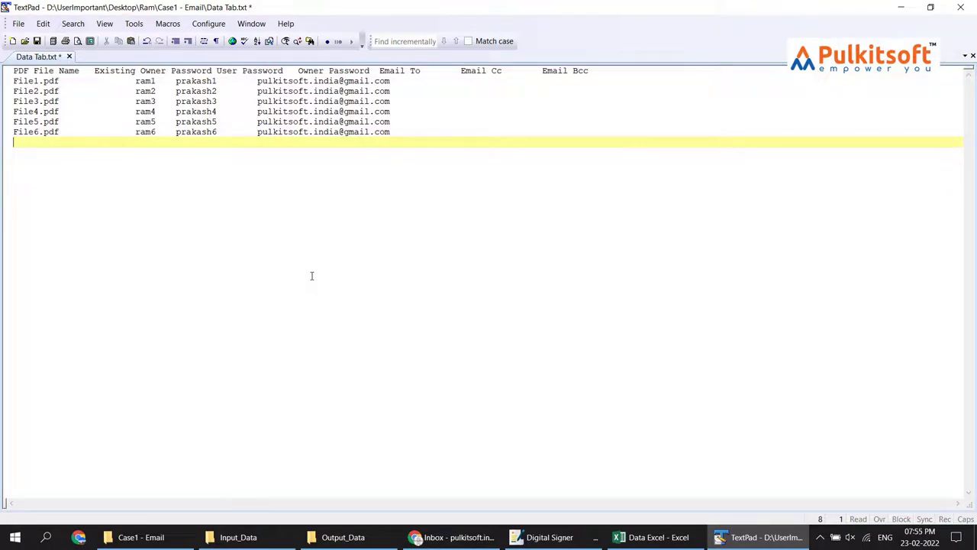
{"action": "key", "text": "BackSpace"}
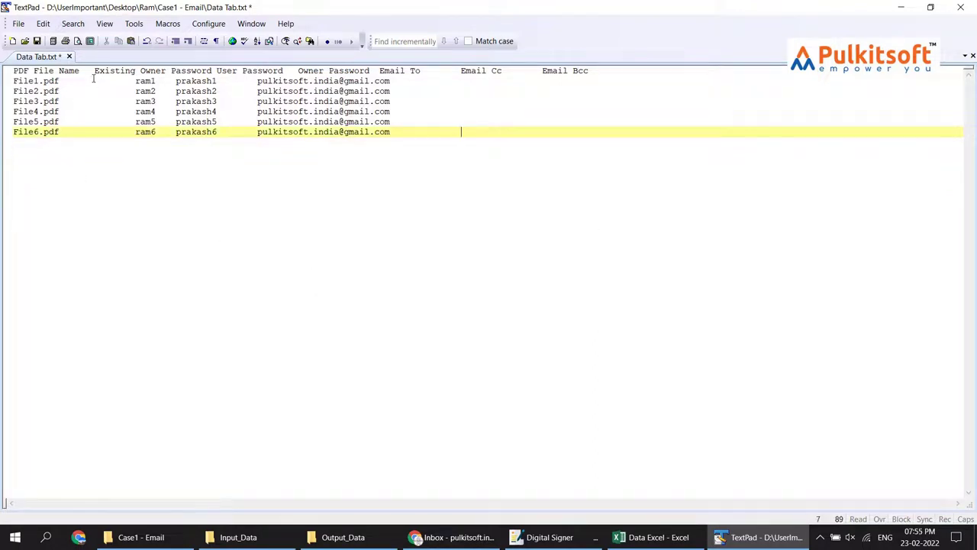
{"action": "left_click", "coordinate": [420, 70]}
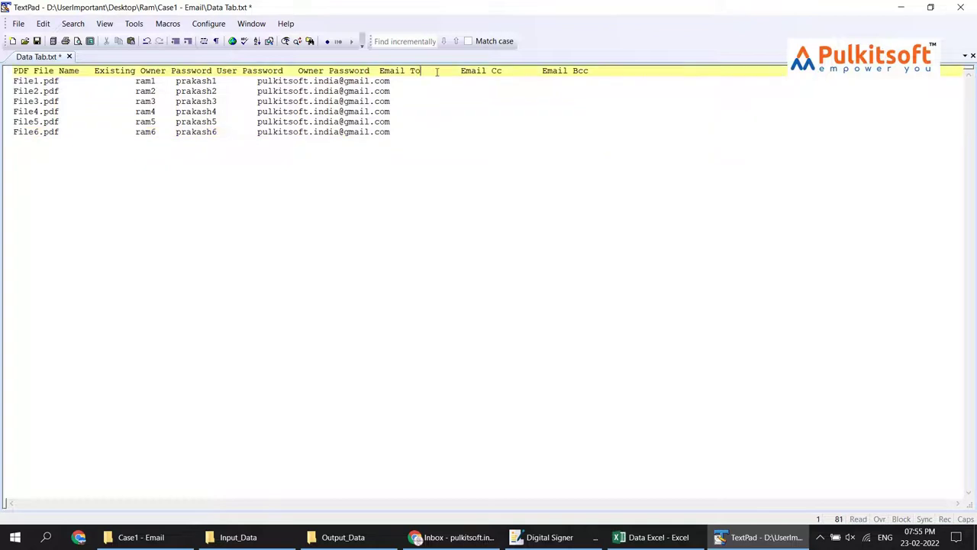
{"action": "double_click", "coordinate": [436, 70]}
{"action": "key", "text": "Down"}
{"action": "key", "text": "Down"}
{"action": "key", "text": "Down"}
{"action": "key", "text": "Down"}
{"action": "key", "text": "Down"}
{"action": "key", "text": "Down"}
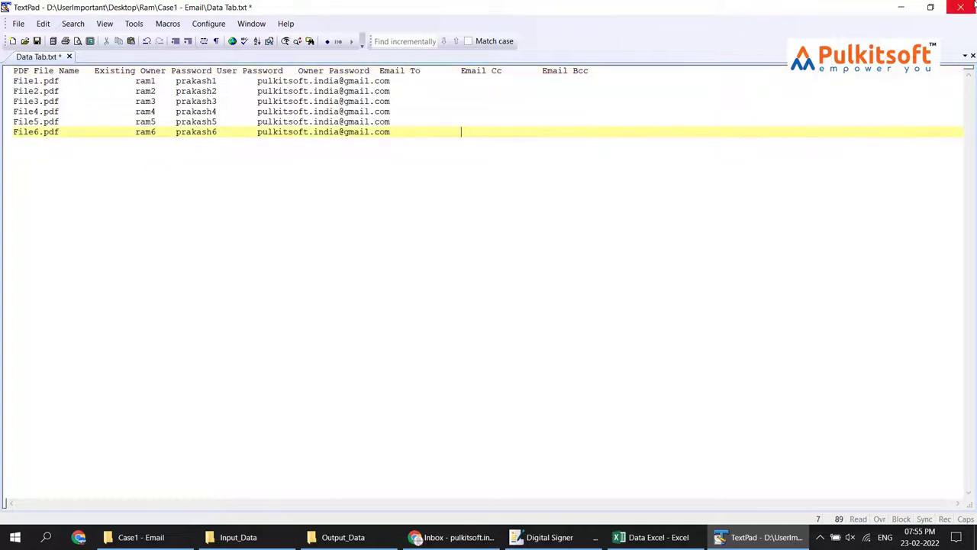
{"action": "left_click", "coordinate": [960, 7]}
{"action": "left_click", "coordinate": [437, 297]}
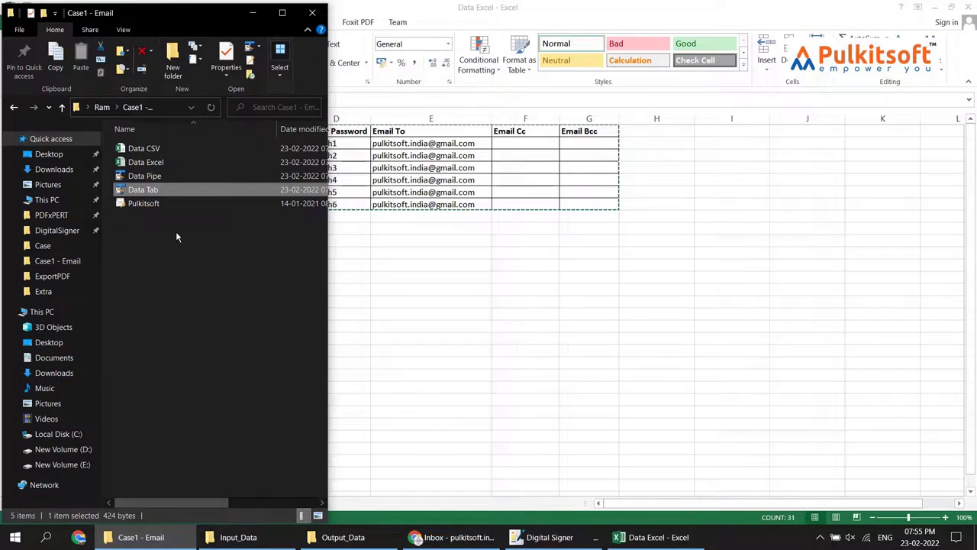
- Paste the recipient table into Data Pipe and select a tab character
{"action": "double_click", "coordinate": [146, 176]}
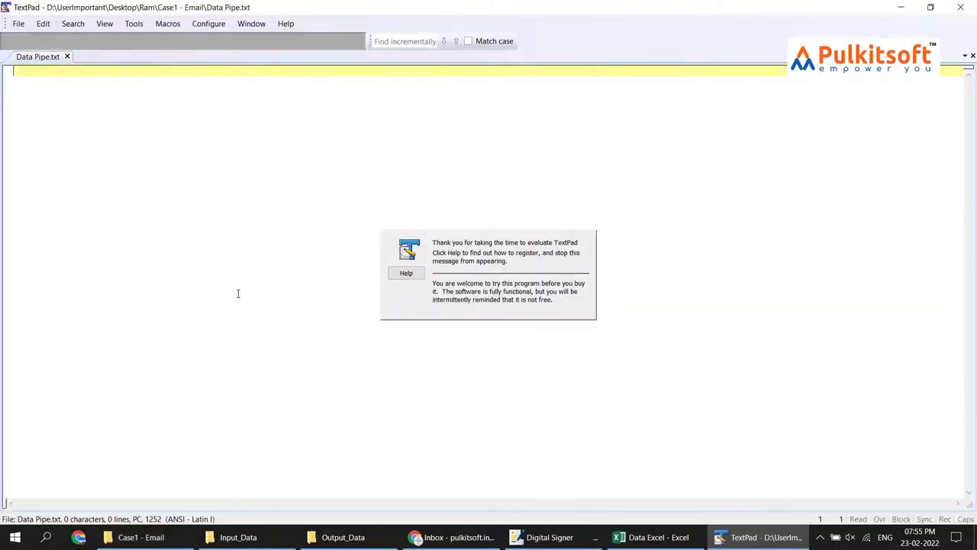
{"action": "key", "text": "ctrl+v"}
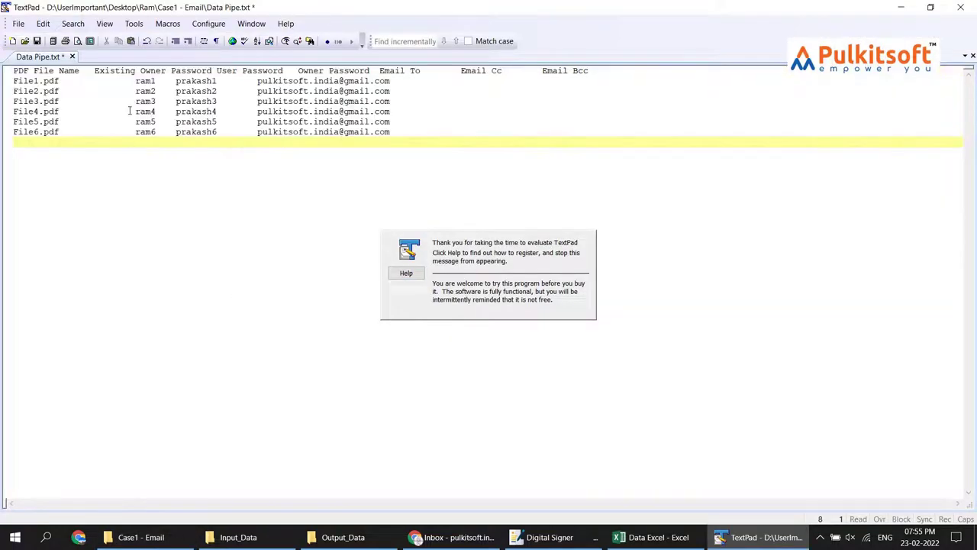
{"action": "left_click", "coordinate": [502, 70]}
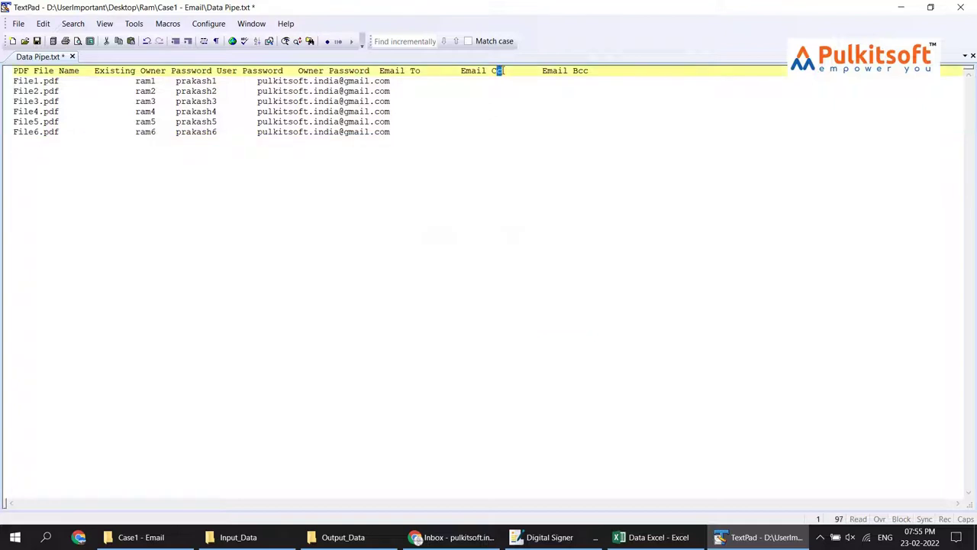
{"action": "double_click", "coordinate": [435, 70]}
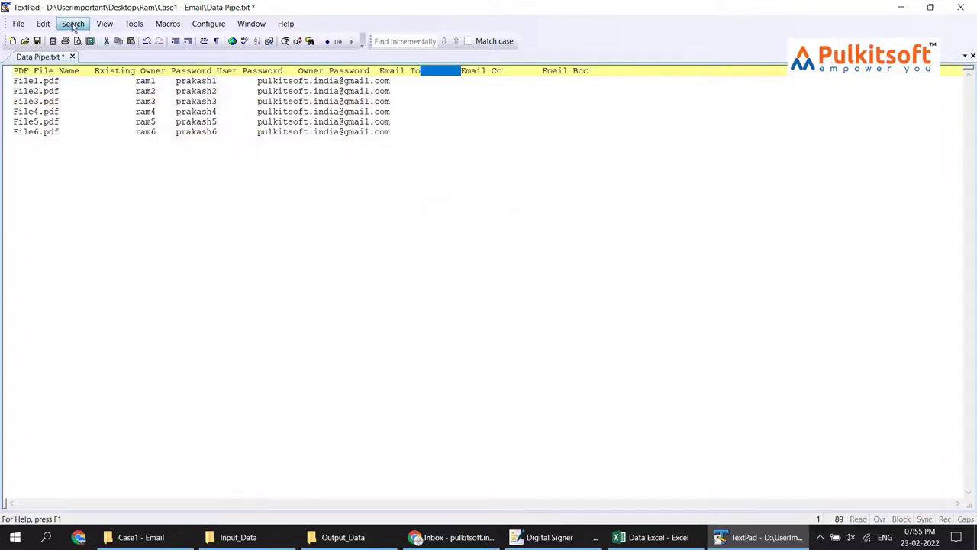
- Replace all 42 tabs with '|' and save Data Pipe.txt
{"action": "left_click", "coordinate": [46, 25]}
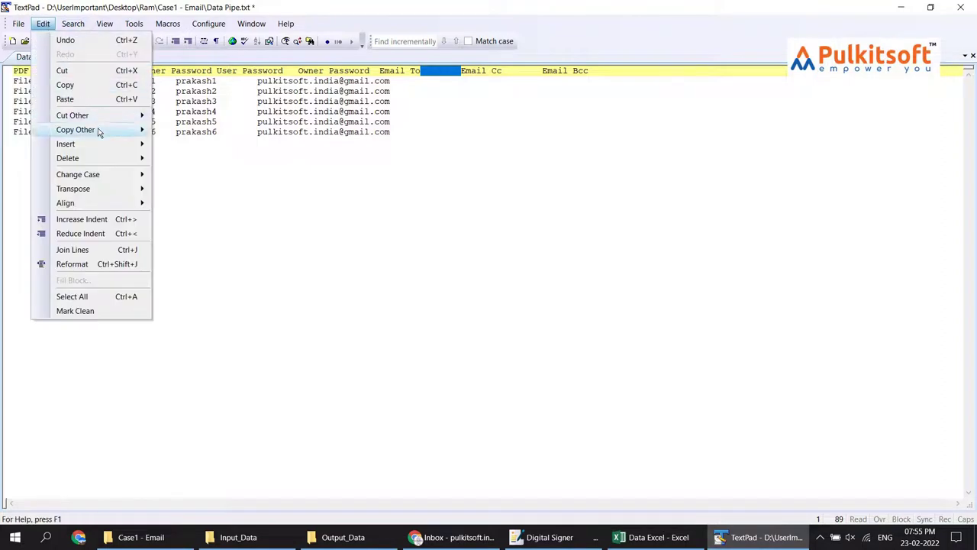
{"action": "mouse_move", "coordinate": [98, 129]}
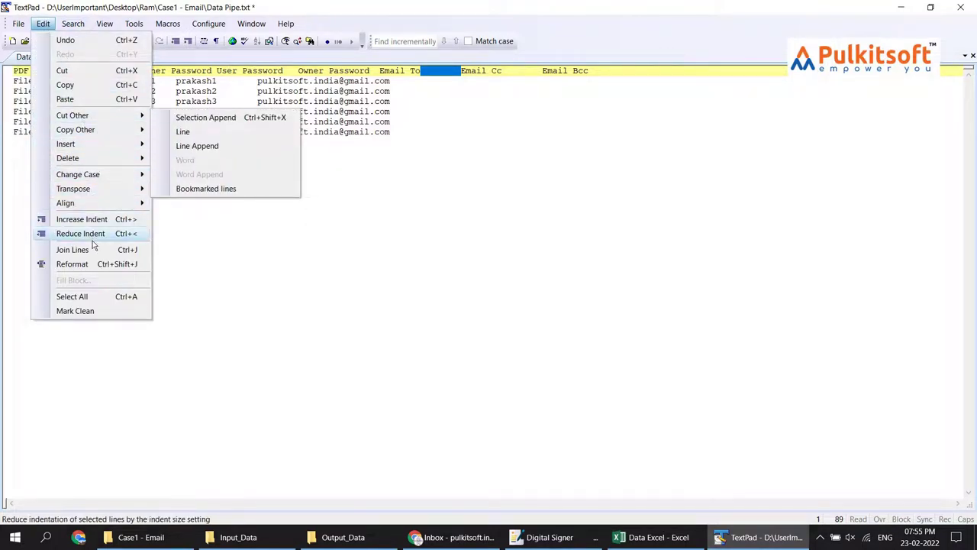
{"action": "mouse_move", "coordinate": [92, 190]}
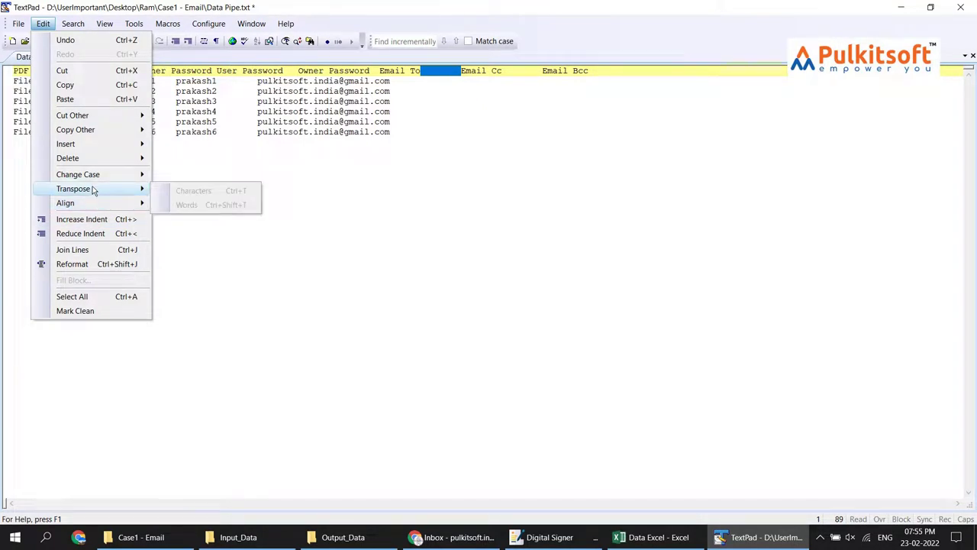
{"action": "mouse_move", "coordinate": [71, 25]}
{"action": "left_click", "coordinate": [97, 113]}
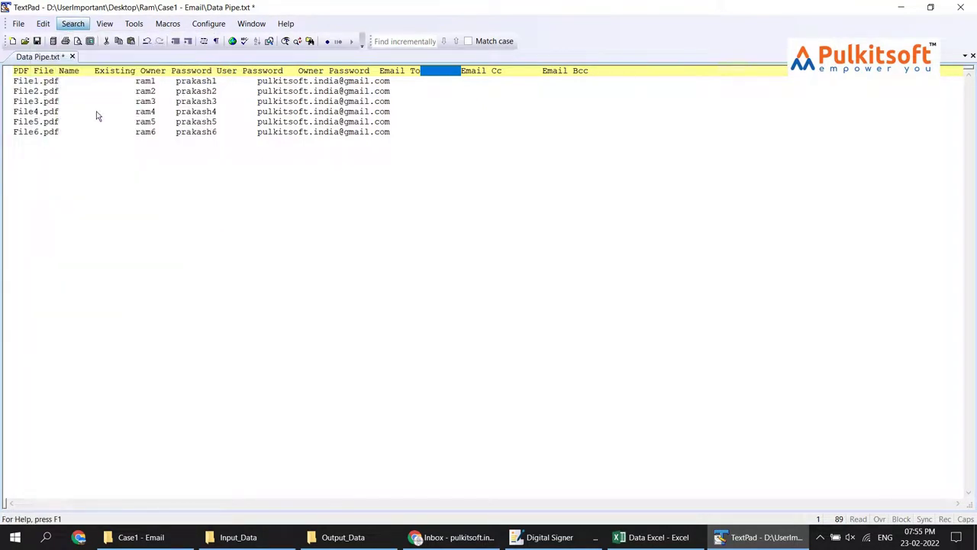
{"action": "left_click", "coordinate": [752, 156]}
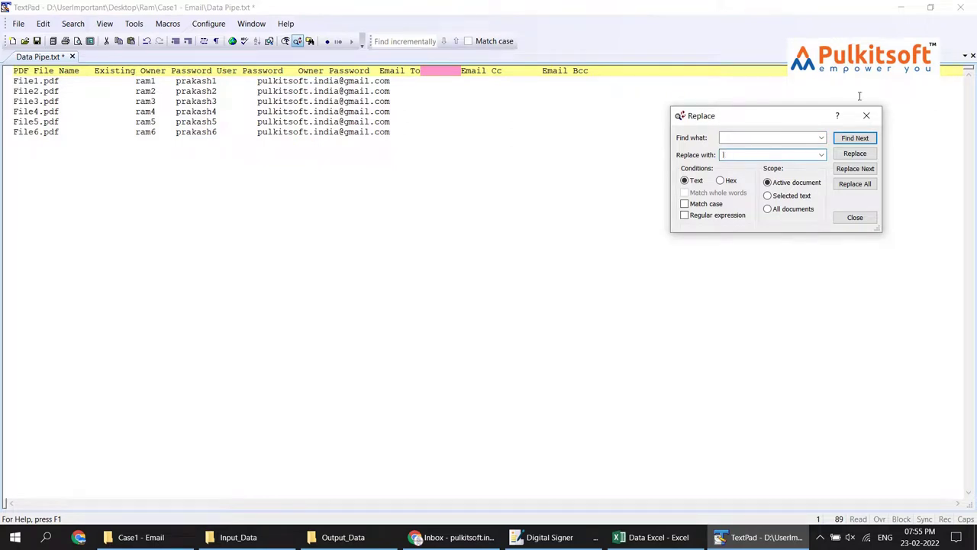
{"action": "left_click", "coordinate": [865, 184]}
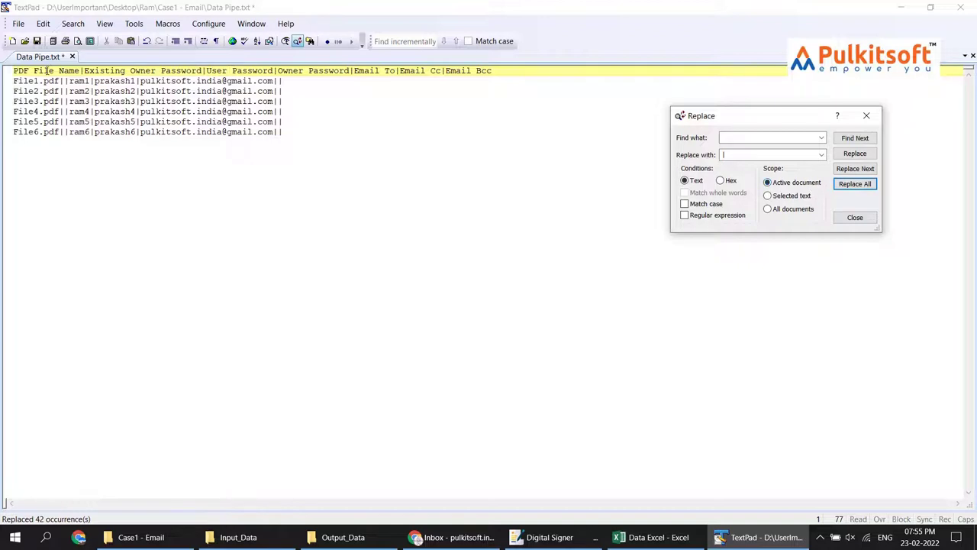
{"action": "left_click", "coordinate": [856, 218]}
{"action": "left_click", "coordinate": [960, 7]}
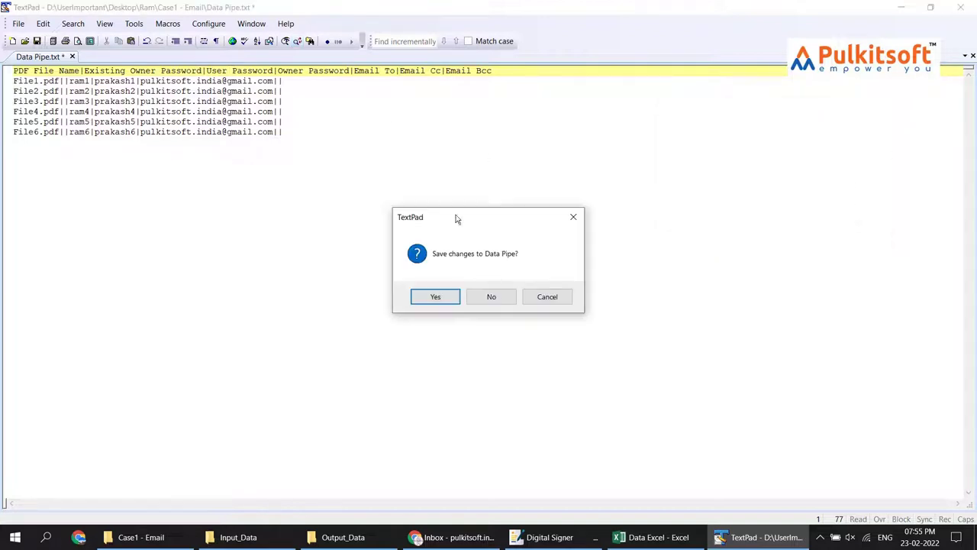
{"action": "left_click", "coordinate": [449, 302]}
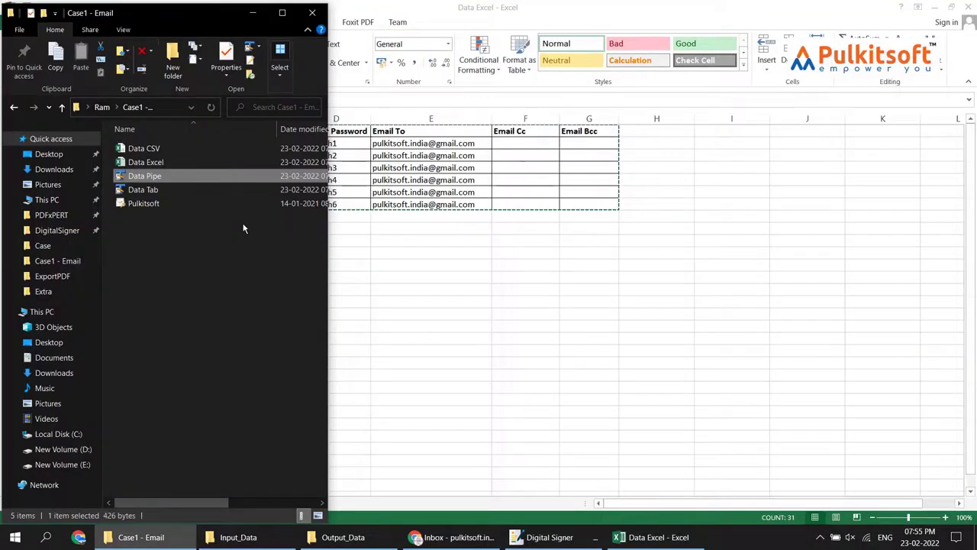
- Paste the recipient table into Data CSV in TextPad and select a tab
{"action": "left_click", "coordinate": [138, 150]}
{"action": "right_click", "coordinate": [142, 148]}
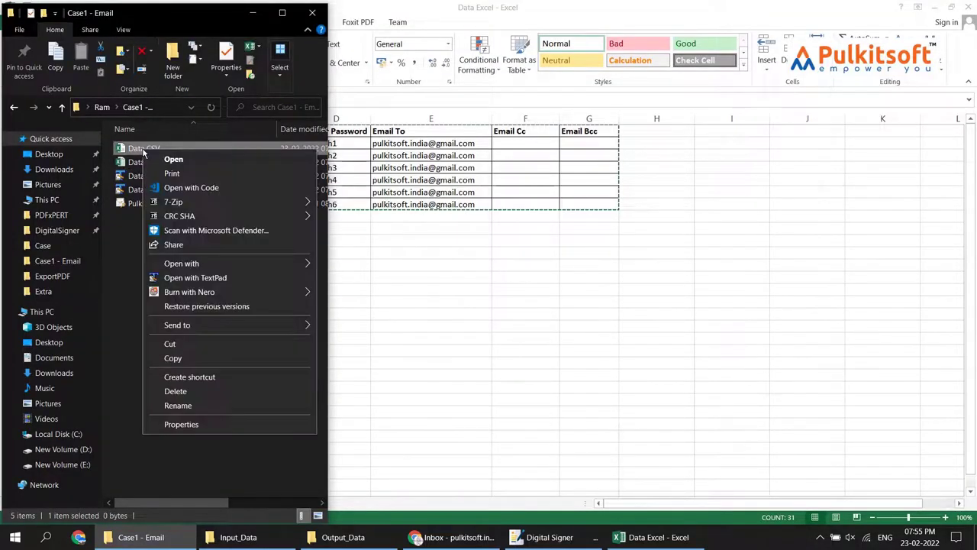
{"action": "left_click", "coordinate": [193, 277]}
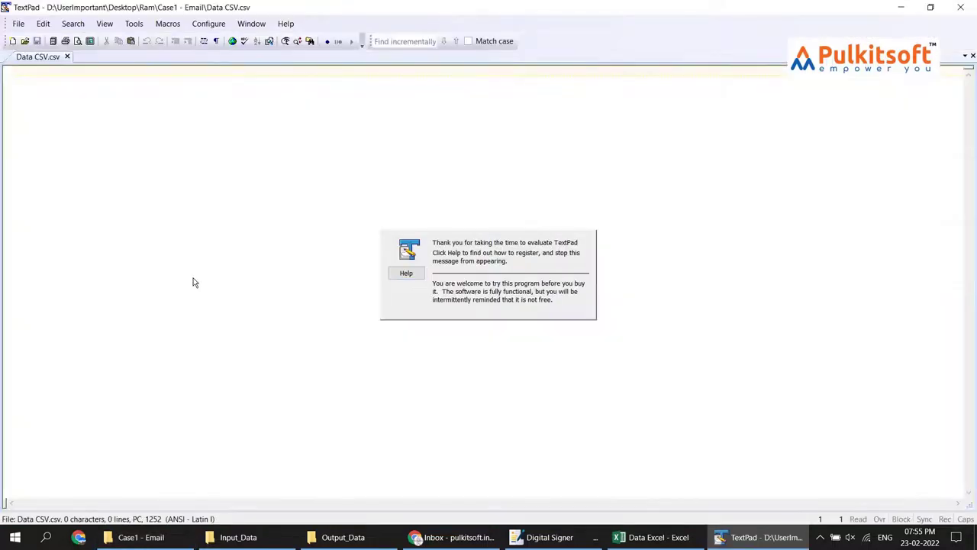
{"action": "key", "text": "ctrl+v"}
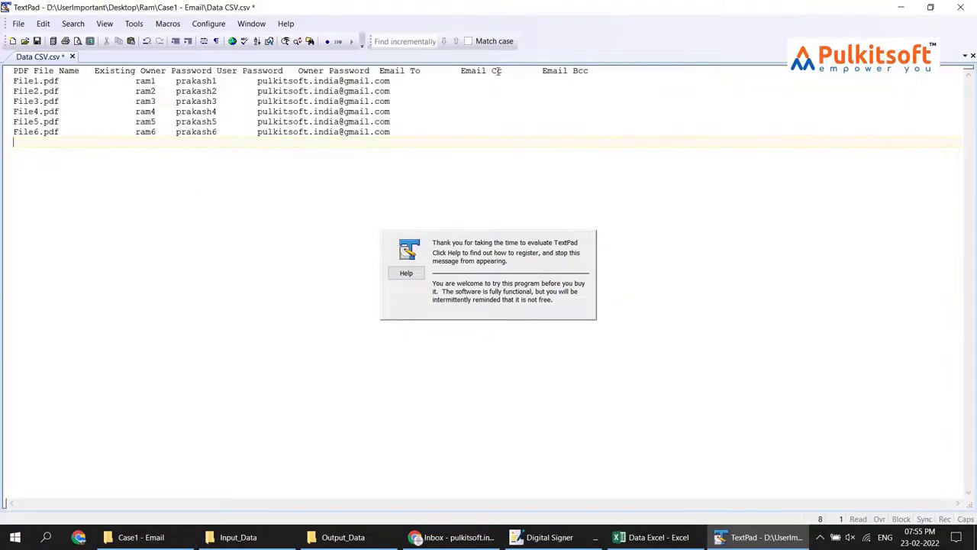
{"action": "left_click_drag", "start_coordinate": [420, 72], "coordinate": [448, 71]}
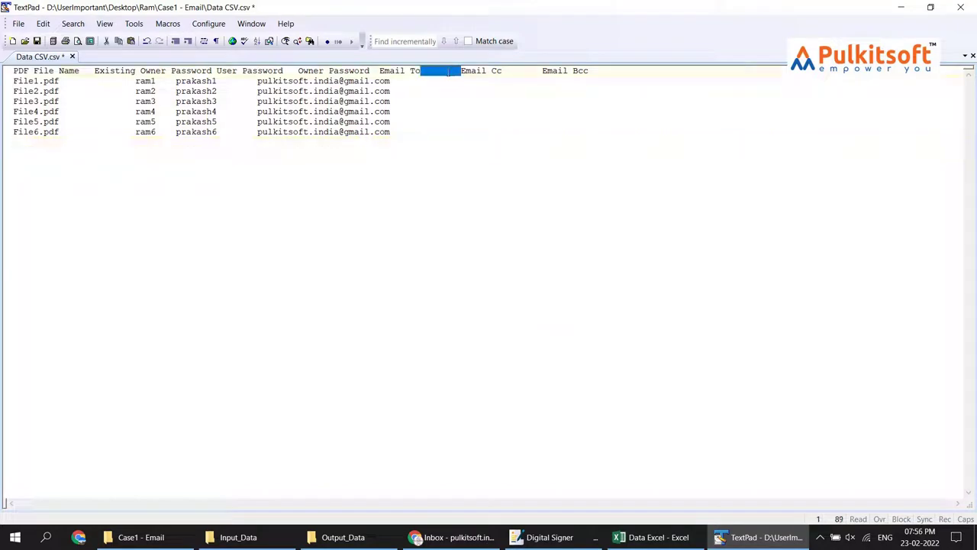
- Replace every tab with a comma, save Data CSV.csv, and close the Excel workbook
{"action": "left_click", "coordinate": [43, 23]}
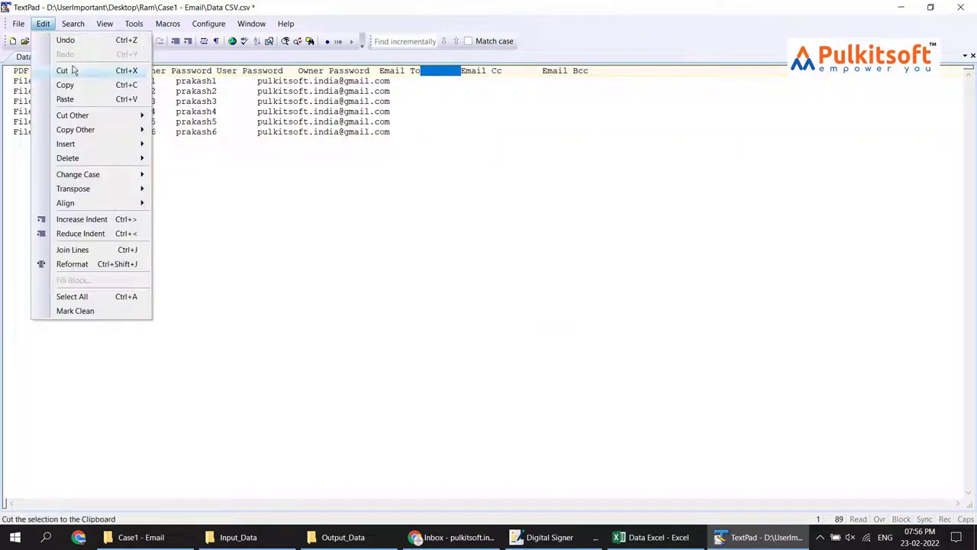
{"action": "mouse_move", "coordinate": [77, 26]}
{"action": "left_click", "coordinate": [97, 113]}
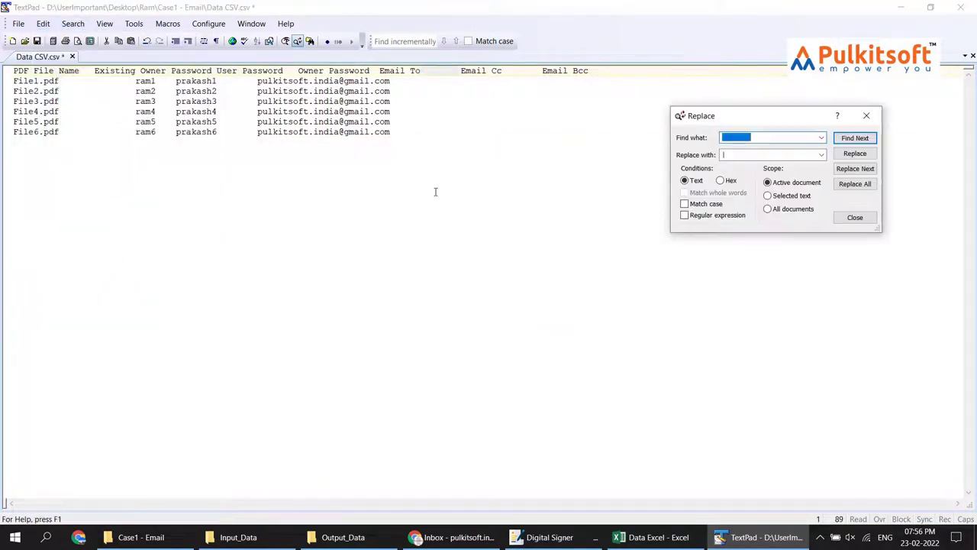
{"action": "left_click", "coordinate": [729, 155]}
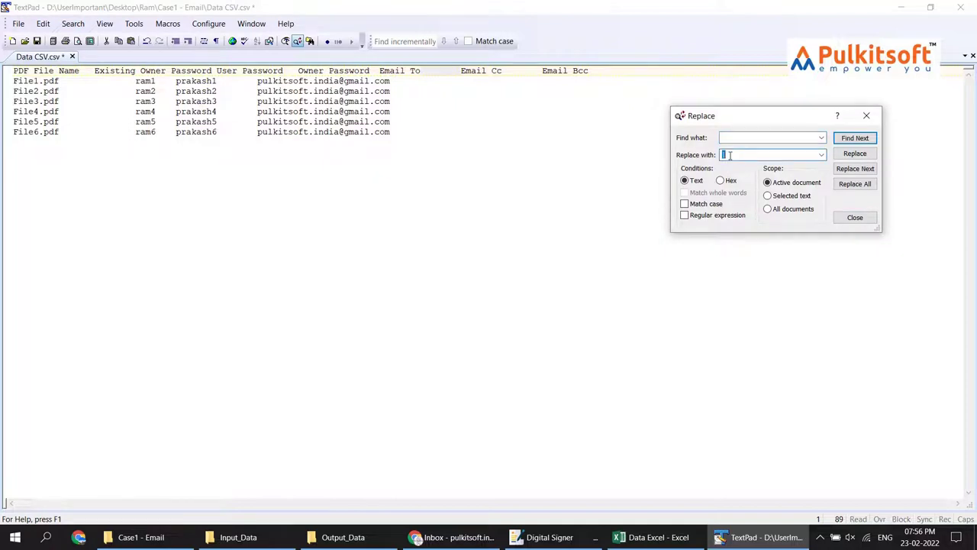
{"action": "left_click", "coordinate": [855, 184]}
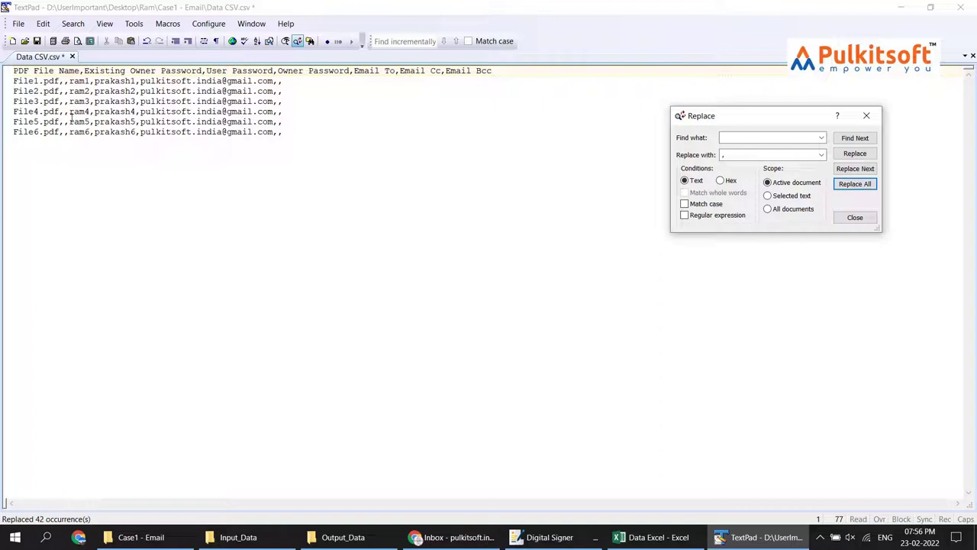
{"action": "left_click", "coordinate": [867, 115]}
{"action": "left_click", "coordinate": [967, 14]}
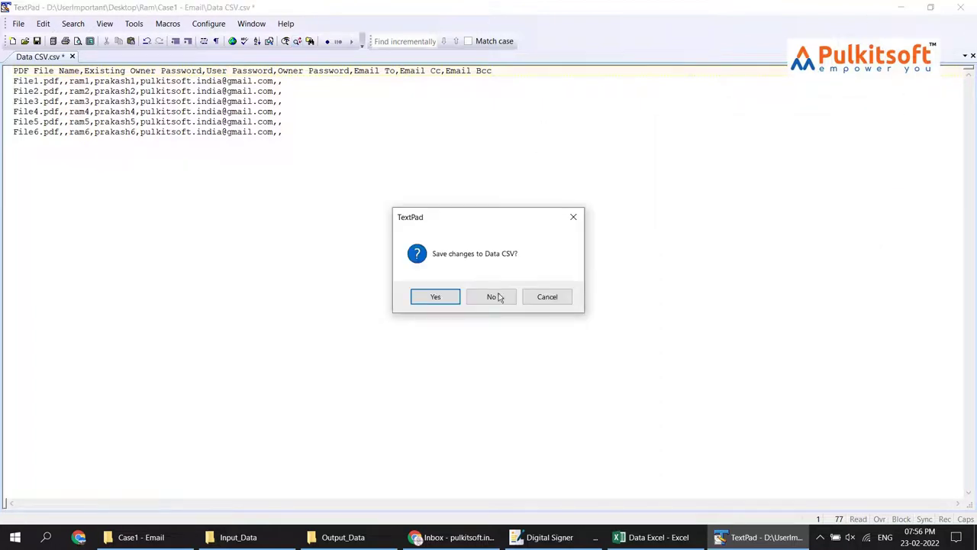
{"action": "left_click", "coordinate": [452, 297]}
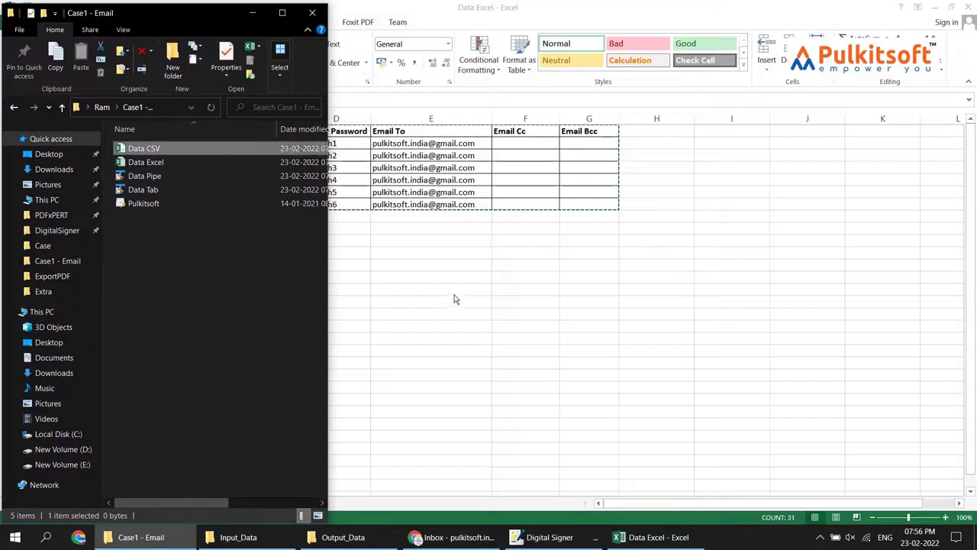
{"action": "left_click", "coordinate": [601, 12]}
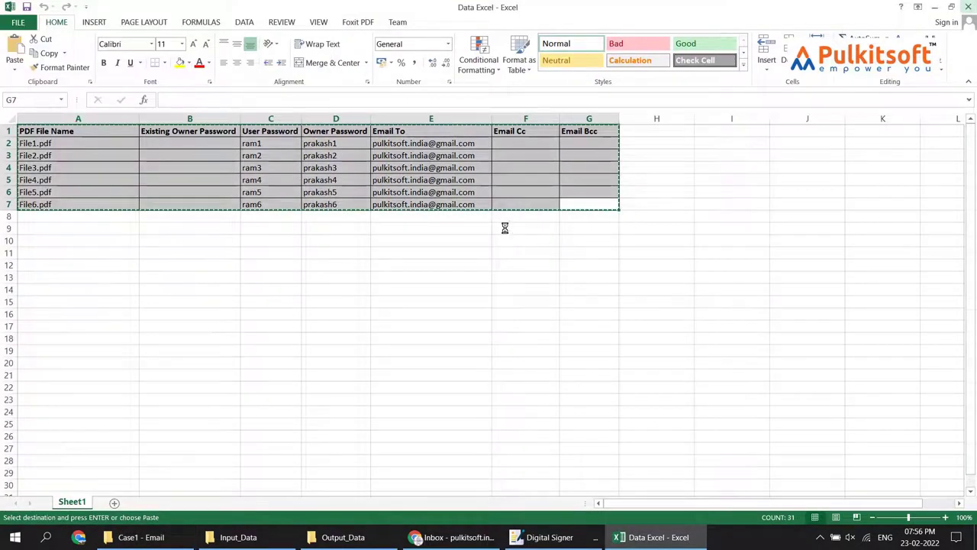
{"action": "key", "text": "alt+F4"}
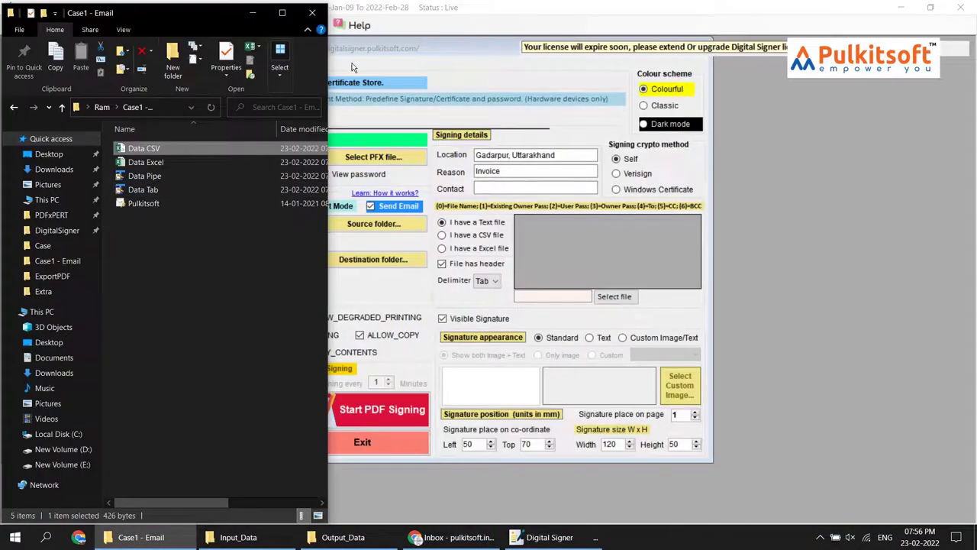
- Load Data Tab with Tab delimiter as recipient data, showing six records from File1.pdf
{"action": "left_click", "coordinate": [390, 8]}
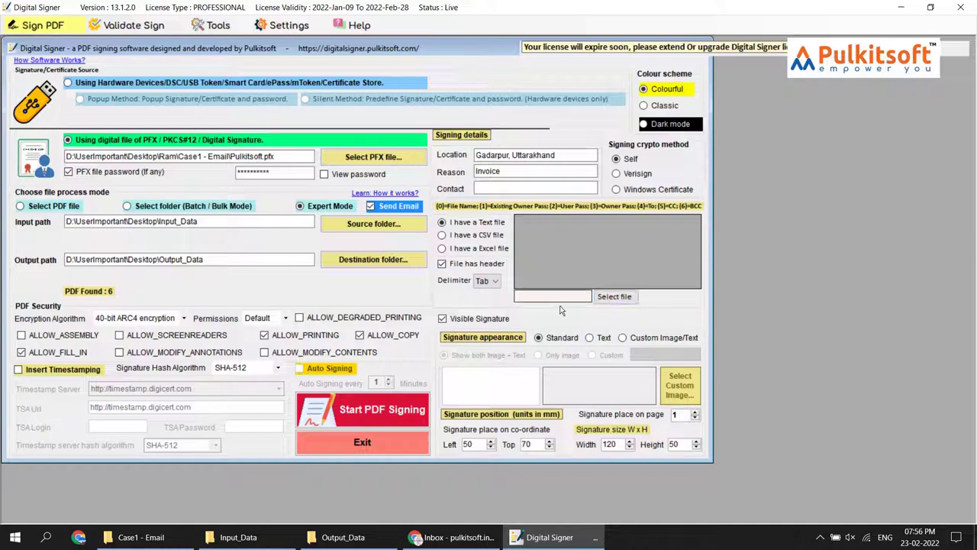
{"action": "left_click", "coordinate": [496, 281]}
{"action": "left_click", "coordinate": [496, 282]}
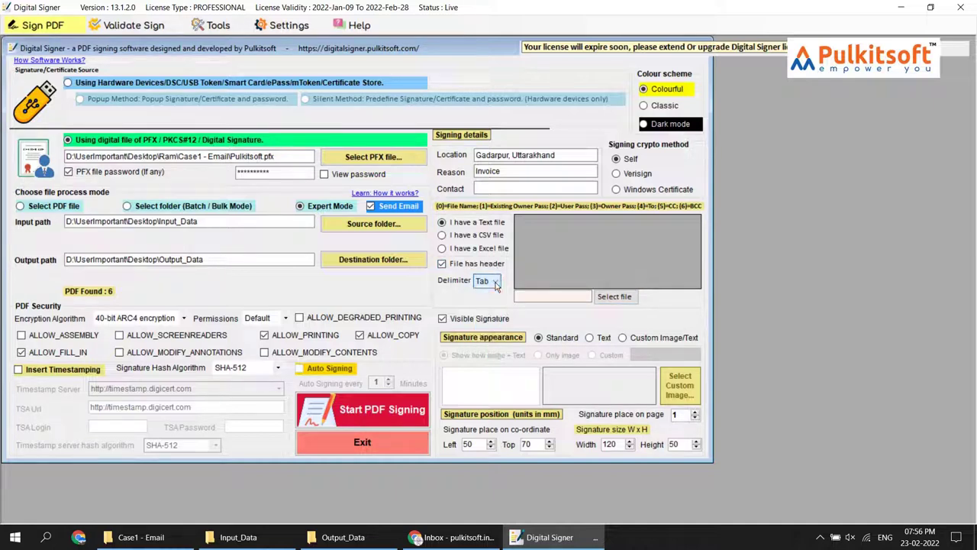
{"action": "left_click", "coordinate": [614, 296]}
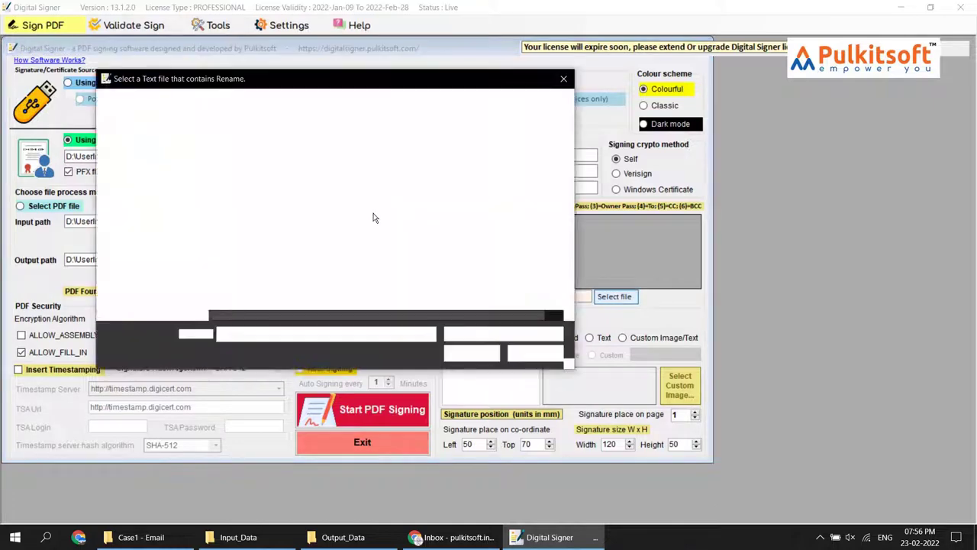
{"action": "left_click", "coordinate": [253, 179]}
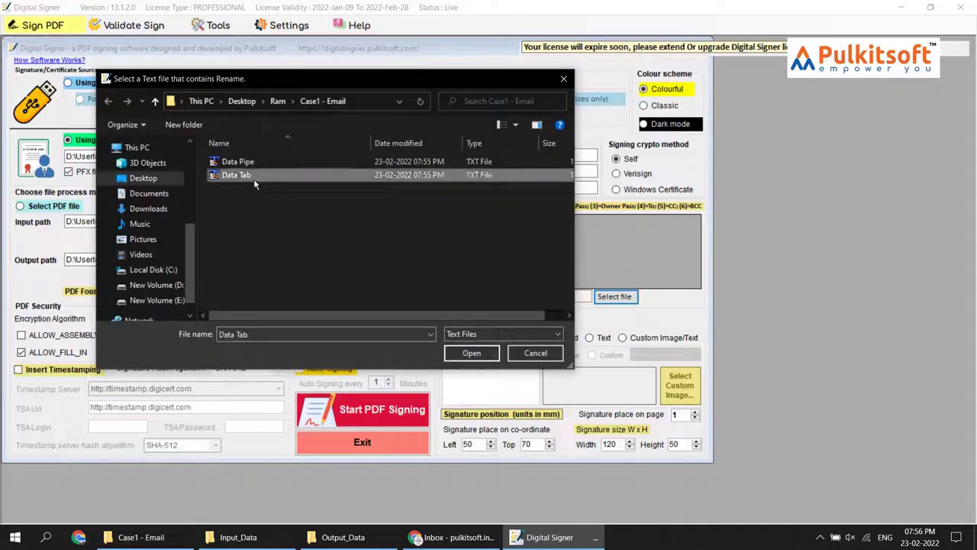
{"action": "left_click", "coordinate": [472, 353]}
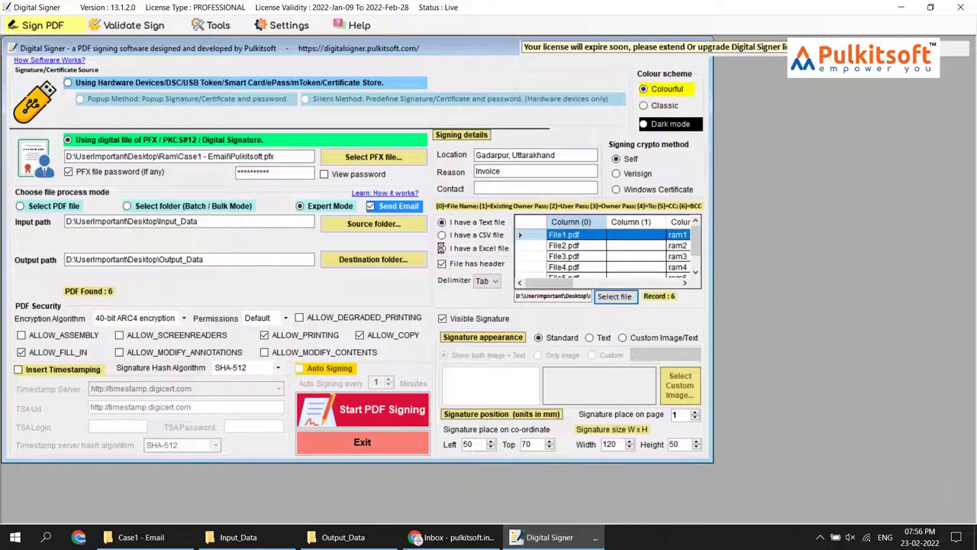
{"action": "mouse_move", "coordinate": [557, 289]}
{"action": "left_mouse_down"}
{"action": "mouse_move", "coordinate": [649, 287]}
{"action": "mouse_move", "coordinate": [675, 305]}
{"action": "mouse_move", "coordinate": [654, 293]}
{"action": "mouse_move", "coordinate": [551, 290]}
{"action": "left_mouse_up"}
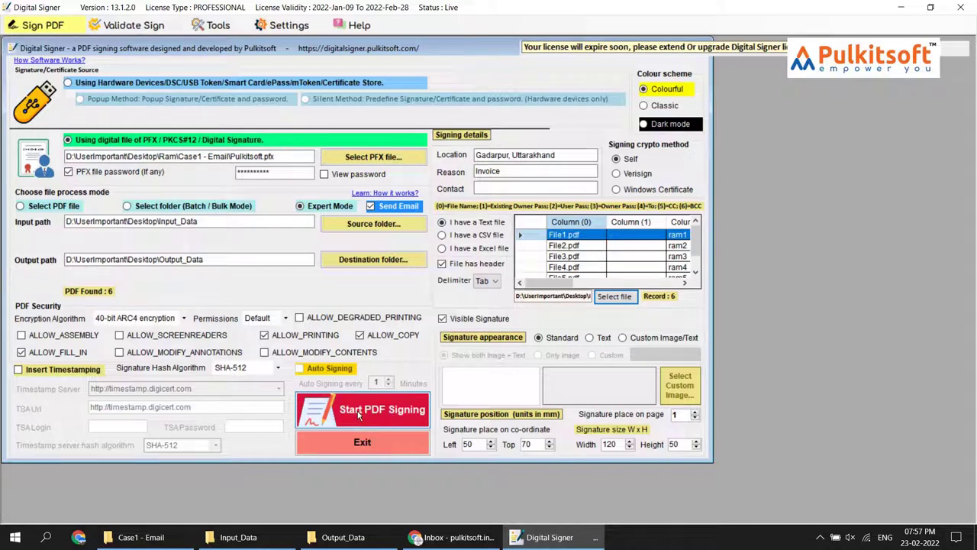
- Sign and email the six PDFs in Expert Mode, then dismiss the success message
{"action": "left_click", "coordinate": [359, 413]}
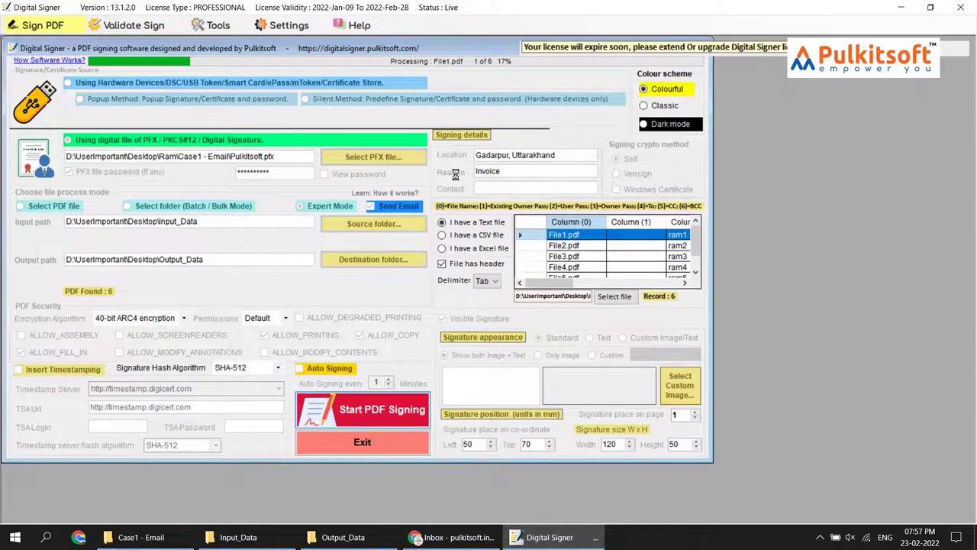
{"action": "left_click", "coordinate": [372, 539]}
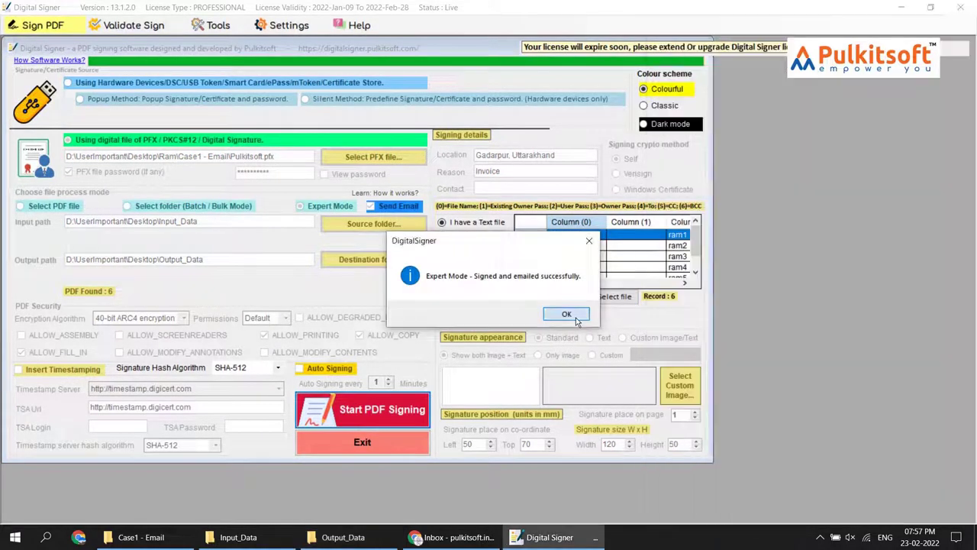
{"action": "left_click", "coordinate": [566, 314]}
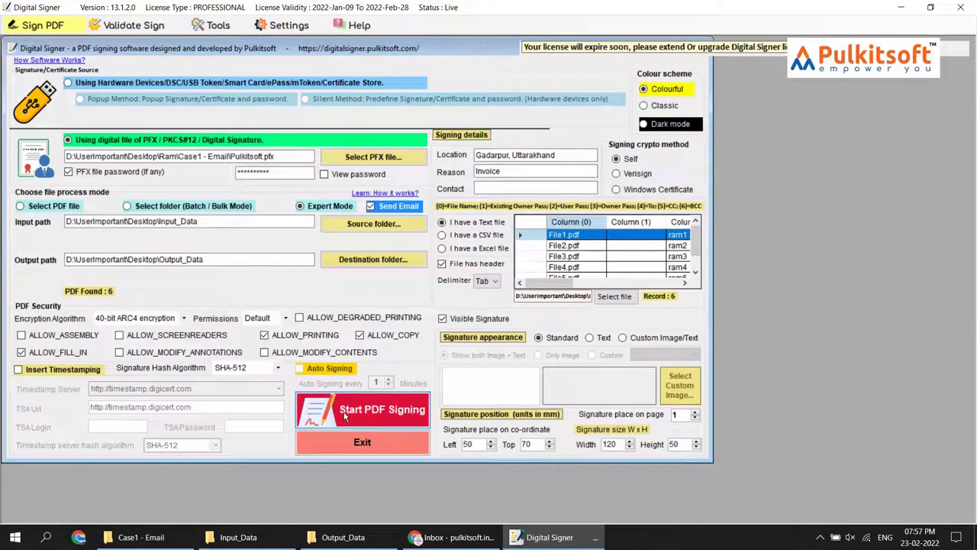
- Refresh the Gmail inbox until the Test Subject email arrives
{"action": "left_click", "coordinate": [439, 543]}
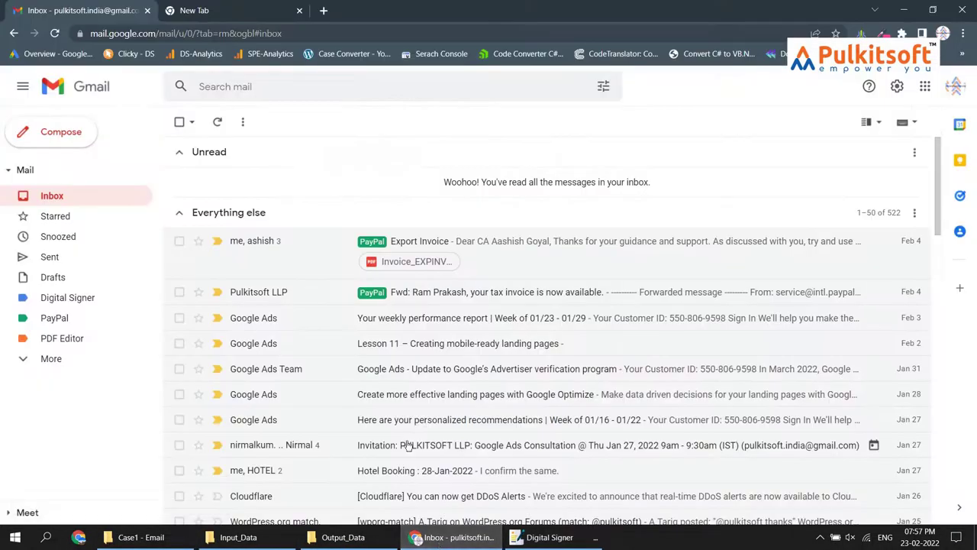
{"action": "left_click", "coordinate": [218, 125]}
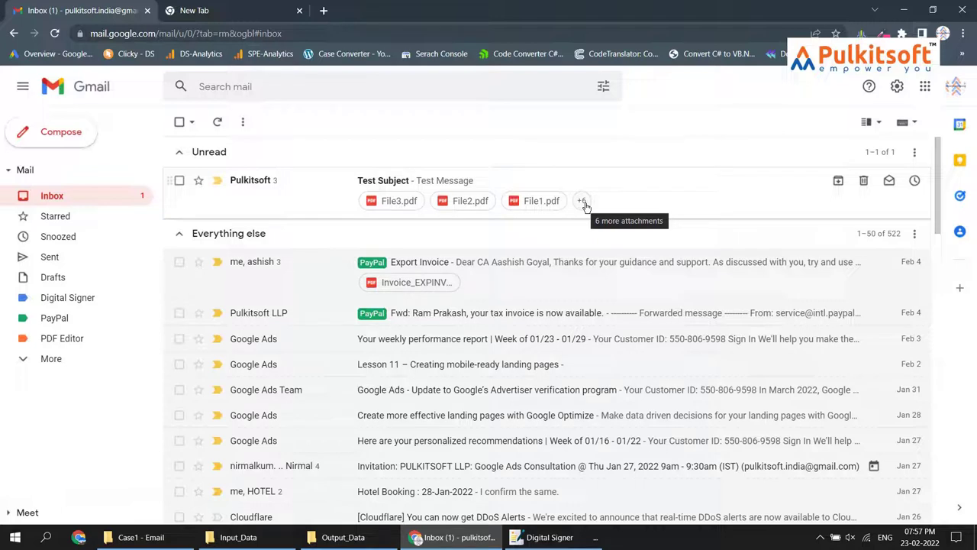
{"action": "left_click", "coordinate": [219, 123]}
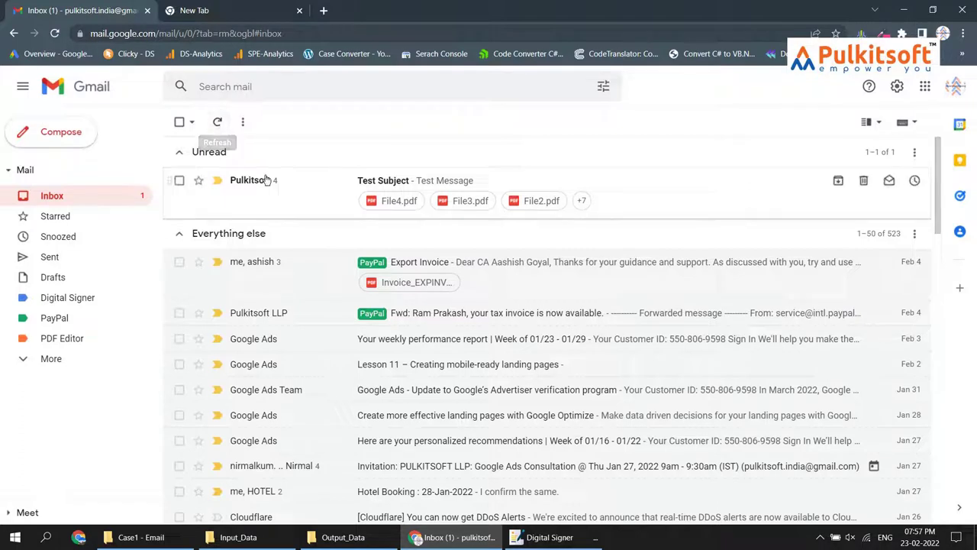
{"action": "left_click", "coordinate": [219, 122]}
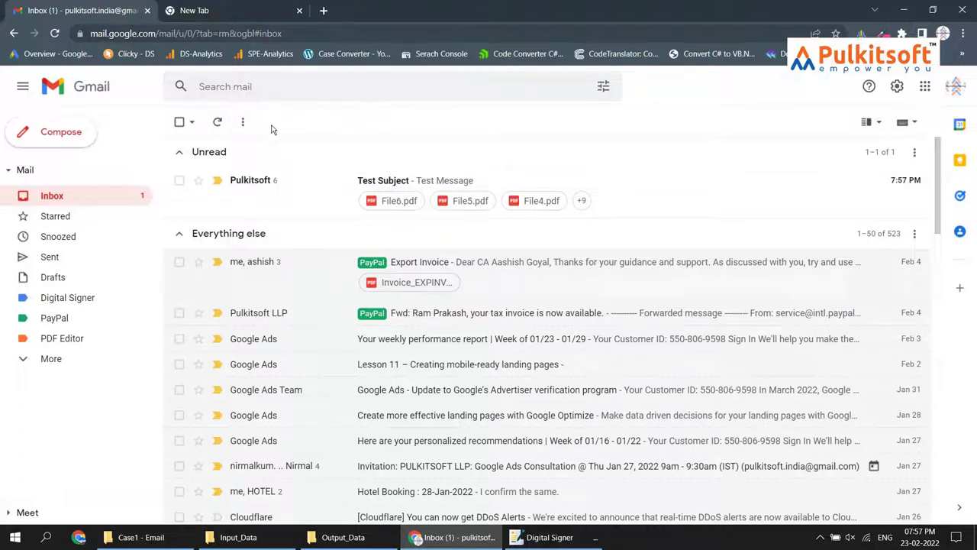
- Review the Test Subject conversation's six messages carrying File1.pdf through File6.pdf
{"action": "left_click", "coordinate": [273, 190]}
{"action": "scroll", "coordinate": [397, 247], "scroll_direction": "down", "scroll_amount": 3}
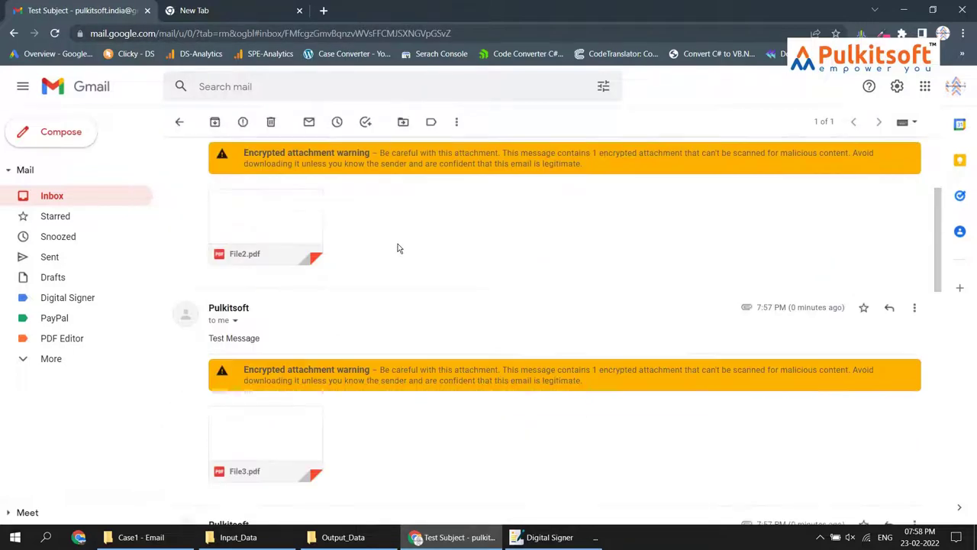
{"action": "scroll", "coordinate": [397, 246], "scroll_direction": "down", "scroll_amount": 9}
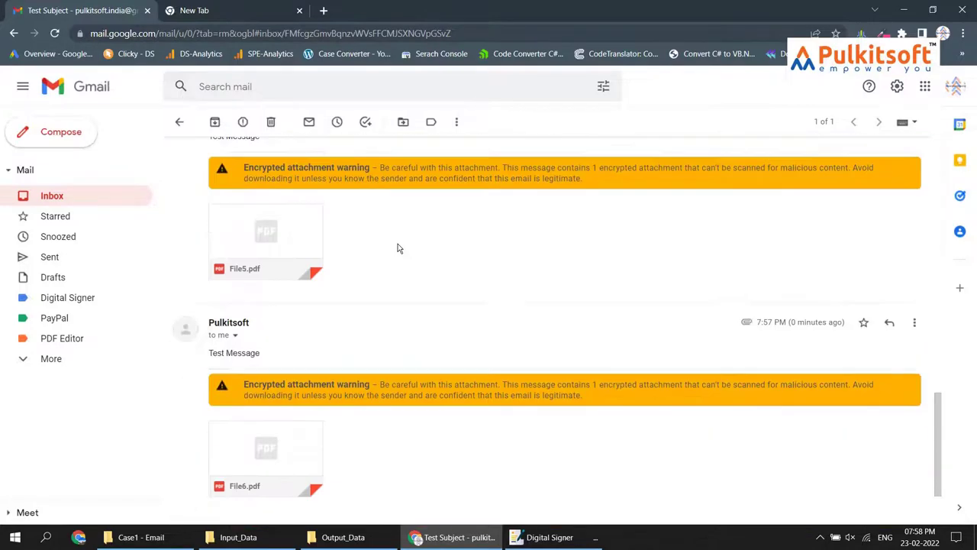
{"action": "scroll", "coordinate": [398, 246], "scroll_direction": "down", "scroll_amount": 2}
{"action": "scroll", "coordinate": [381, 229], "scroll_direction": "up", "scroll_amount": 3}
{"action": "scroll", "coordinate": [349, 240], "scroll_direction": "up", "scroll_amount": 10}
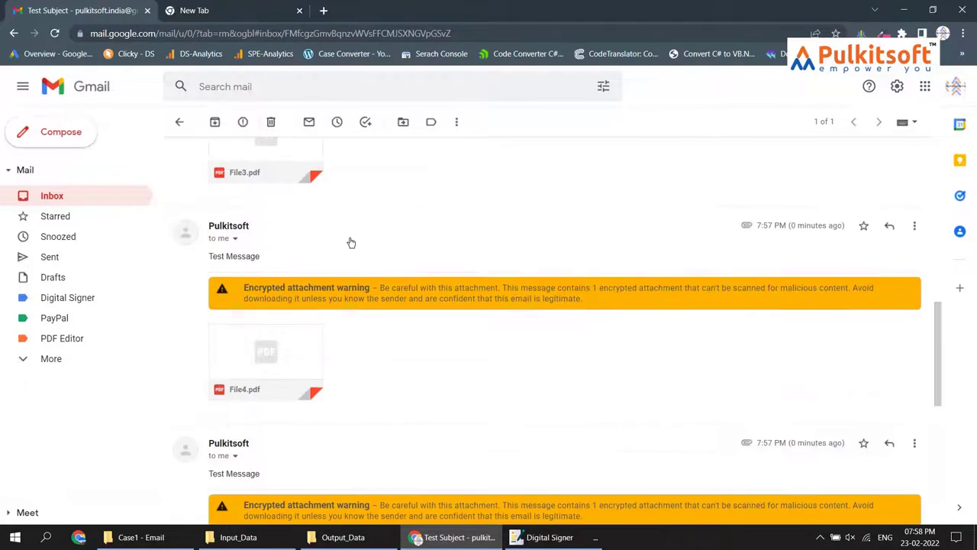
- Trash the test conversation and load Data CSV as the CSV recipient source
{"action": "left_click", "coordinate": [271, 123]}
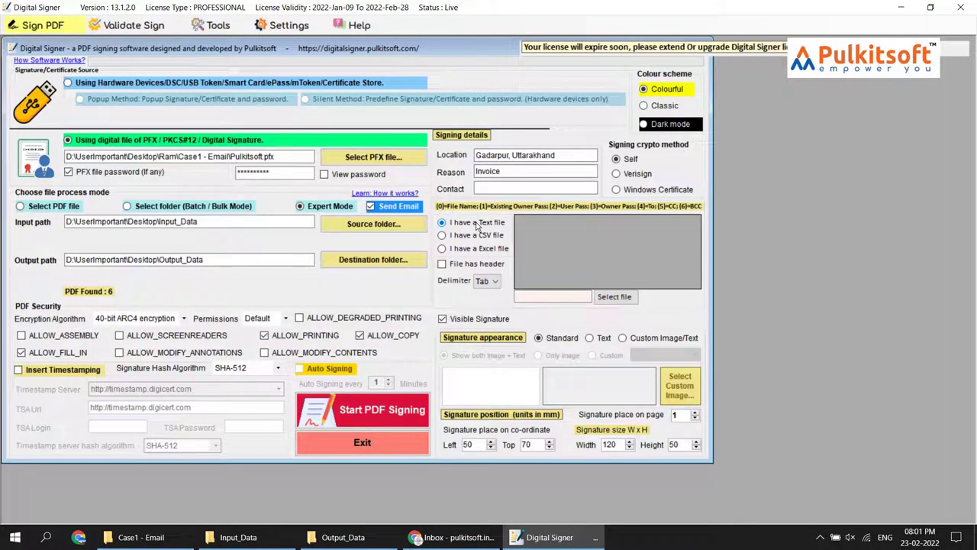
{"action": "left_click", "coordinate": [475, 235]}
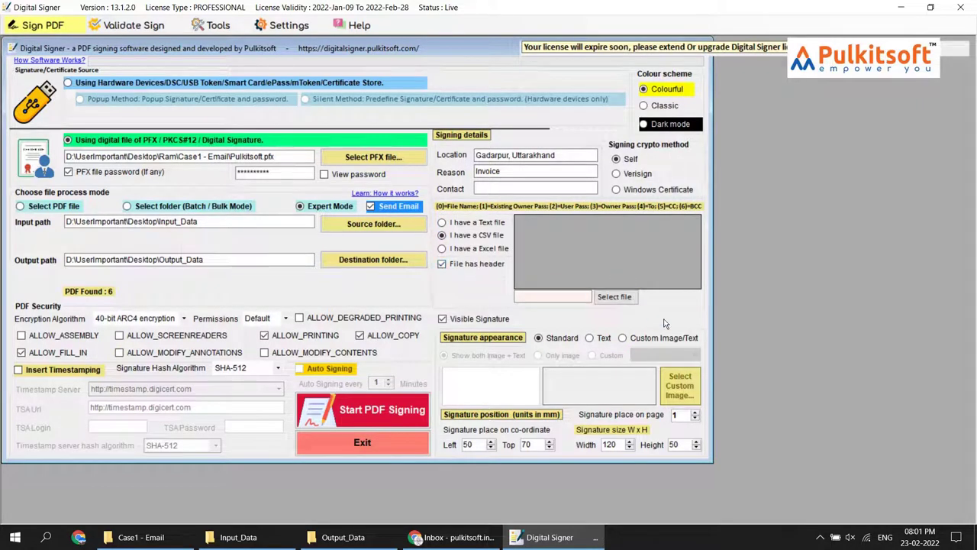
{"action": "left_click", "coordinate": [615, 297]}
{"action": "double_click", "coordinate": [242, 163]}
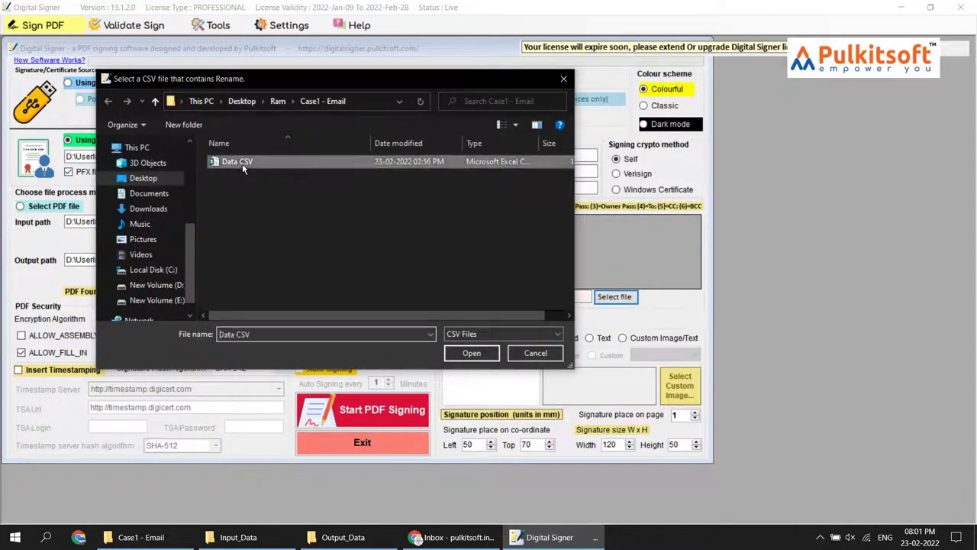
- Confirm Output_Data is empty, review the six loaded records, and show Input_Data
{"action": "left_click", "coordinate": [336, 540]}
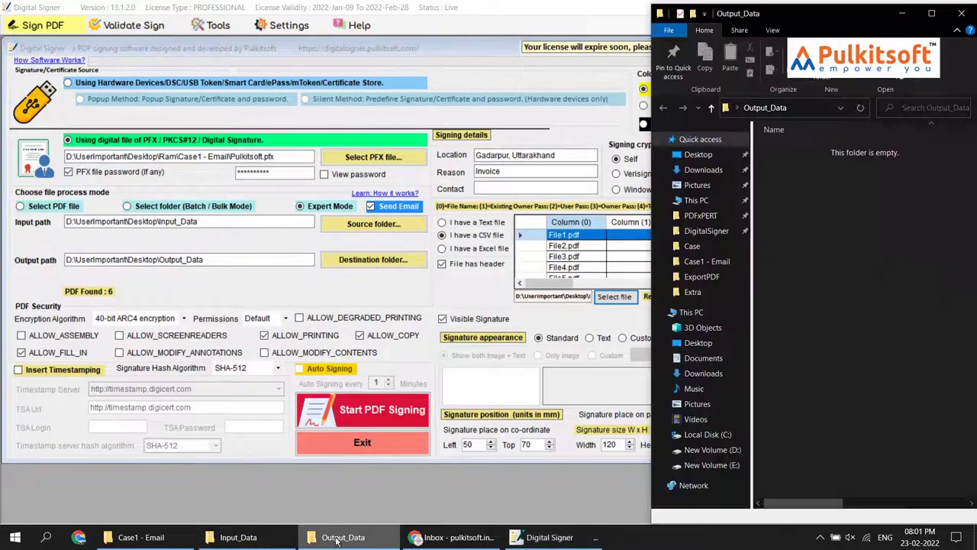
{"action": "left_click", "coordinate": [336, 541]}
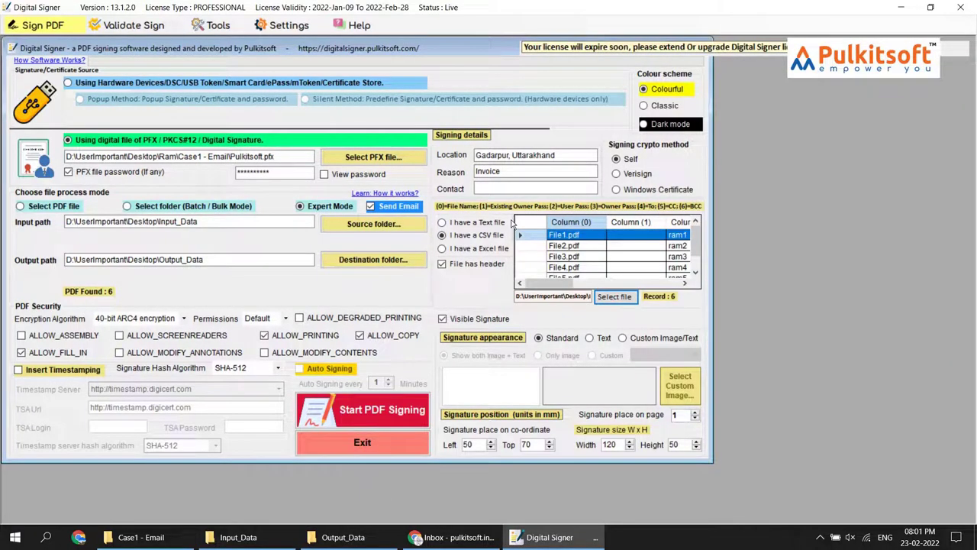
{"action": "mouse_move", "coordinate": [562, 283]}
{"action": "left_mouse_down"}
{"action": "mouse_move", "coordinate": [632, 287]}
{"action": "mouse_move", "coordinate": [556, 284]}
{"action": "left_mouse_up"}
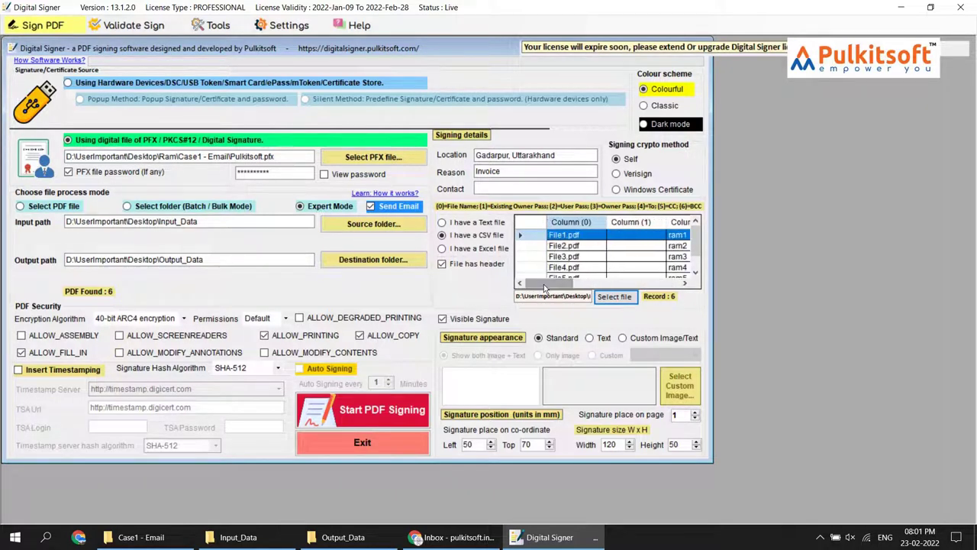
{"action": "mouse_move", "coordinate": [695, 242]}
{"action": "left_mouse_down"}
{"action": "mouse_move", "coordinate": [696, 254]}
{"action": "mouse_move", "coordinate": [697, 243]}
{"action": "left_mouse_up"}
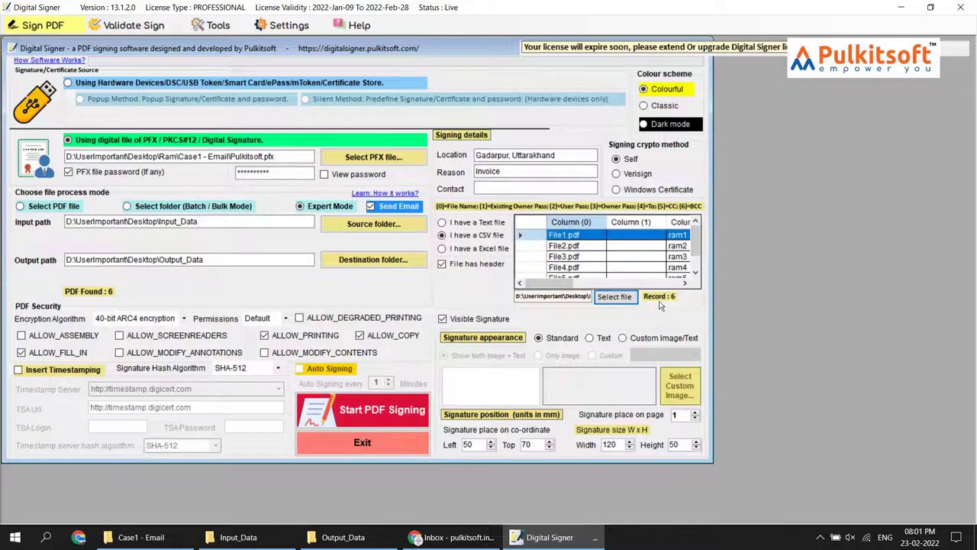
{"action": "left_click", "coordinate": [238, 536]}
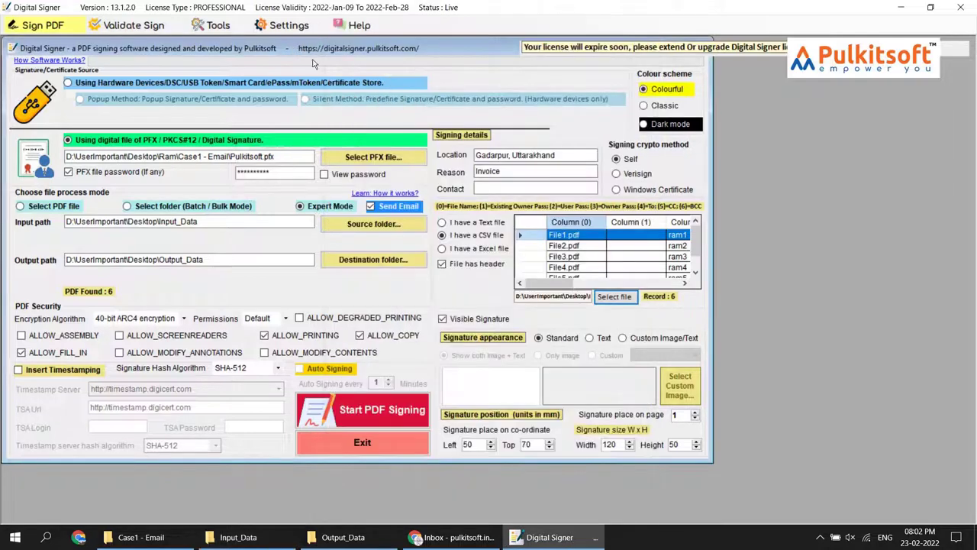
- Sign and email the six input PDFs using the CSV data, producing File1–File6 in Output_Data
{"action": "left_click", "coordinate": [706, 90]}
{"action": "left_click", "coordinate": [385, 413]}
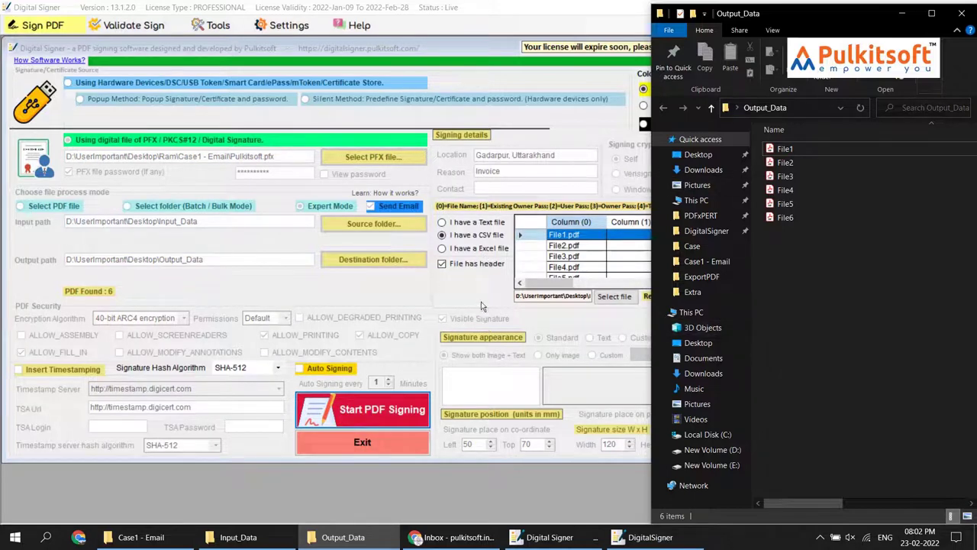
{"action": "left_click", "coordinate": [904, 15]}
- Dismiss the success message and open the new Test Subject thread in Gmail
{"action": "left_click", "coordinate": [420, 539]}
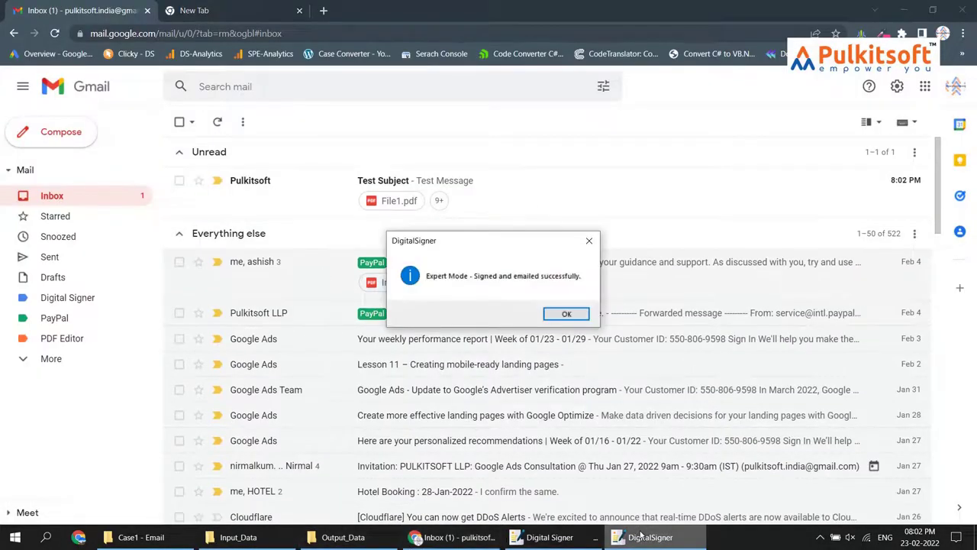
{"action": "left_click", "coordinate": [566, 314]}
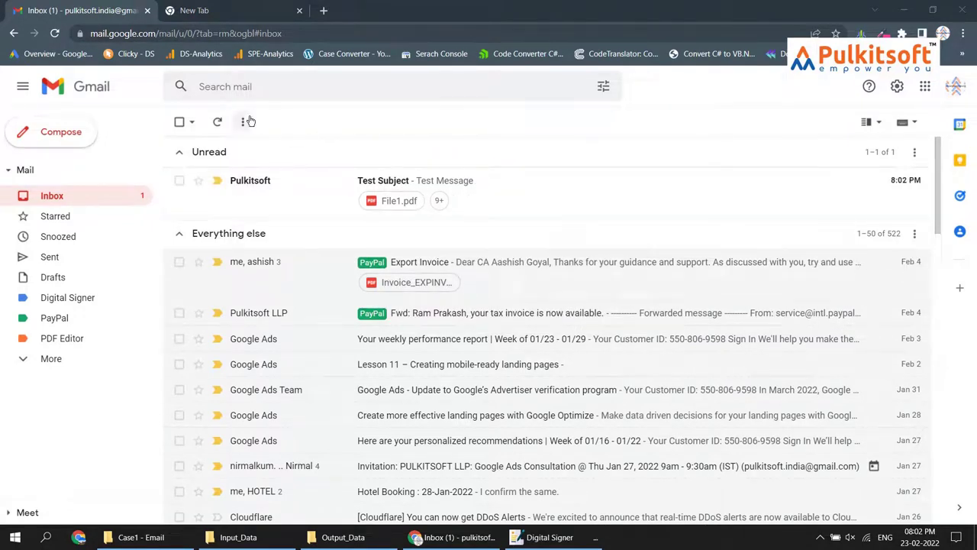
{"action": "left_click", "coordinate": [218, 123]}
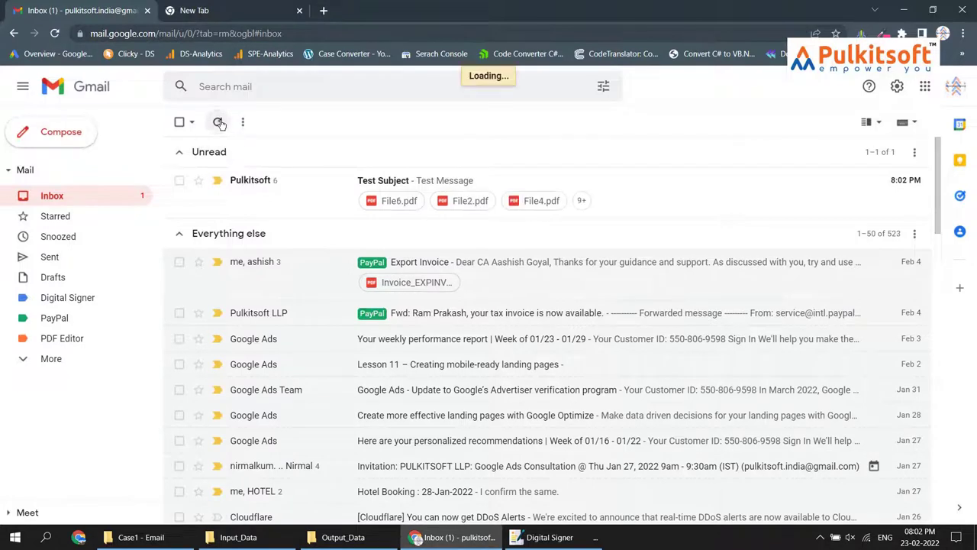
{"action": "left_click", "coordinate": [280, 189]}
- Check the signed PDF attachments, trash the thread, and return to Digital Signer
{"action": "scroll", "coordinate": [301, 288], "scroll_direction": "down", "scroll_amount": 1}
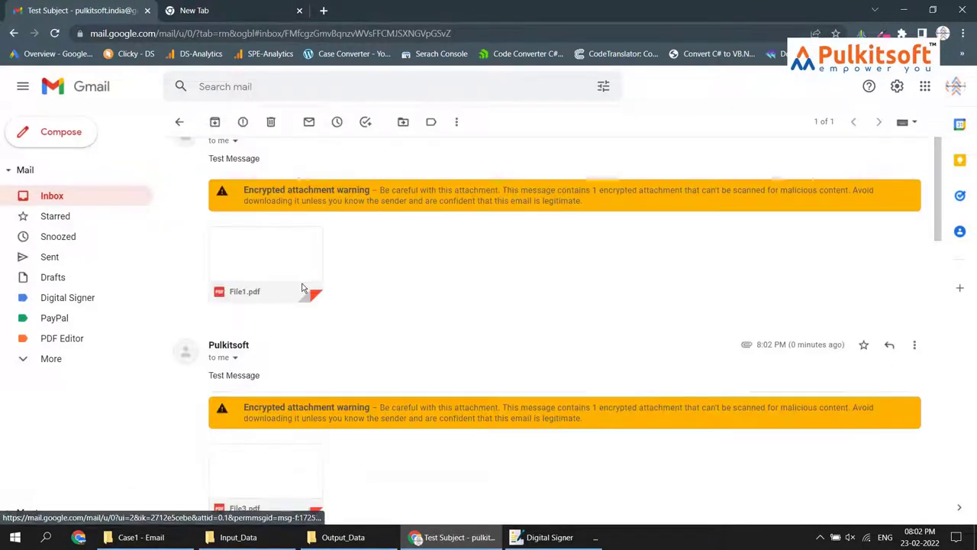
{"action": "scroll", "coordinate": [315, 392], "scroll_direction": "down", "scroll_amount": 5}
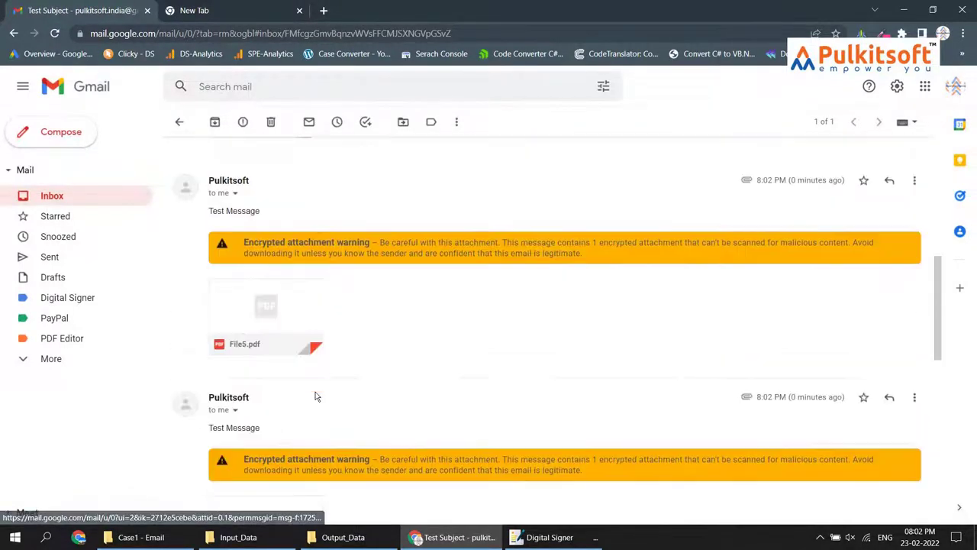
{"action": "scroll", "coordinate": [317, 396], "scroll_direction": "down", "scroll_amount": 4}
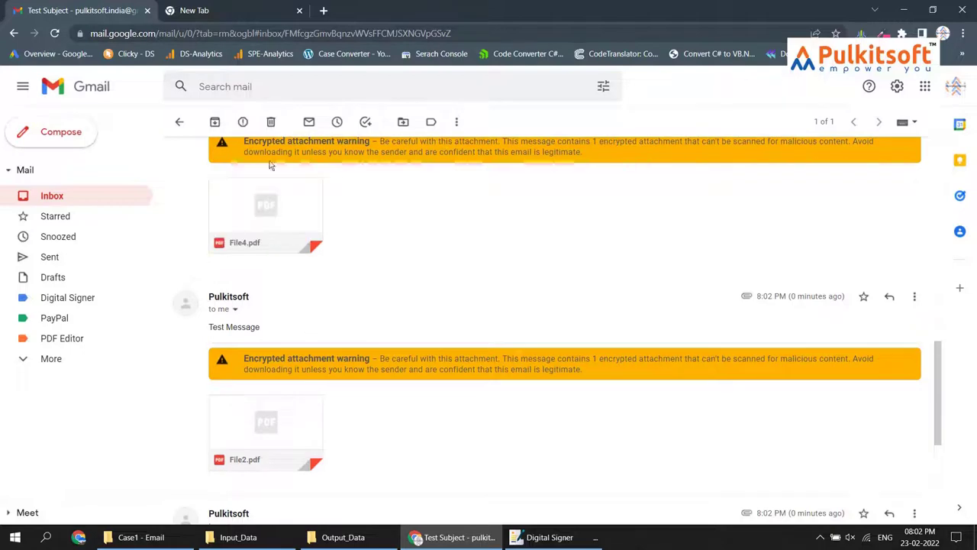
{"action": "left_click", "coordinate": [270, 122]}
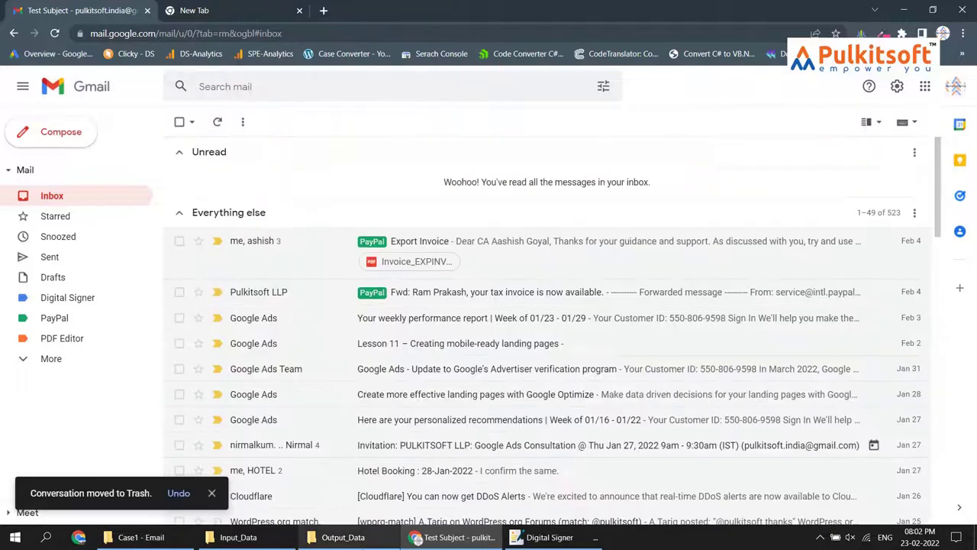
{"action": "left_click", "coordinate": [544, 537]}
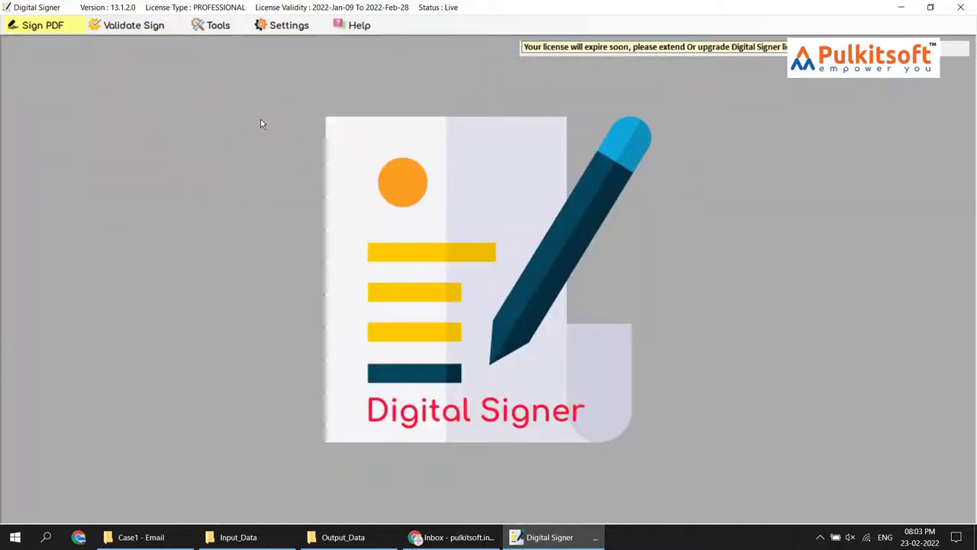
- Check that Output_Data still holds File1 through File6, then return to Digital Signer
{"action": "left_click", "coordinate": [329, 537]}
{"action": "left_click_drag", "start_coordinate": [856, 345], "coordinate": [792, 177]}
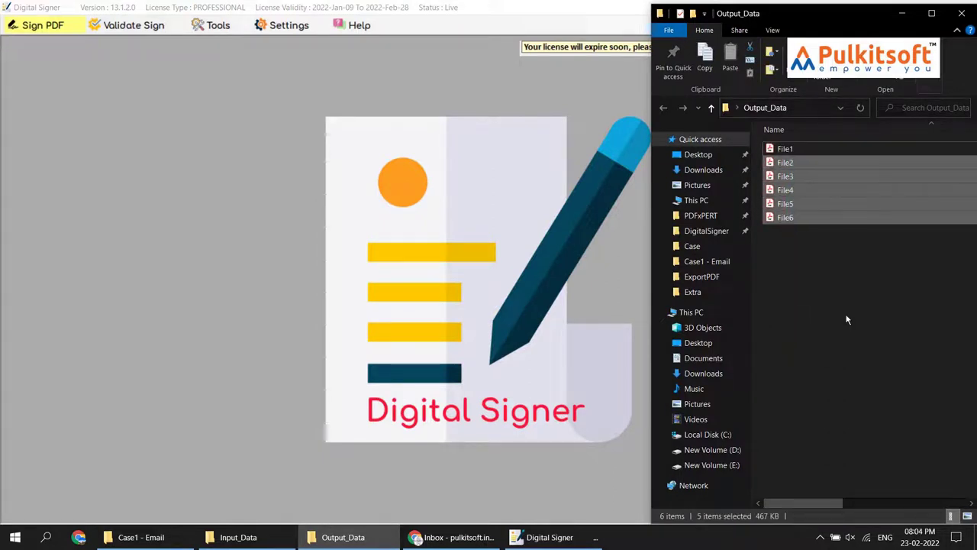
{"action": "left_click", "coordinate": [847, 318]}
{"action": "left_click", "coordinate": [172, 92]}
- Open the Send Email tool and compare the Output_Data and Input_Data folders
{"action": "left_click", "coordinate": [220, 26]}
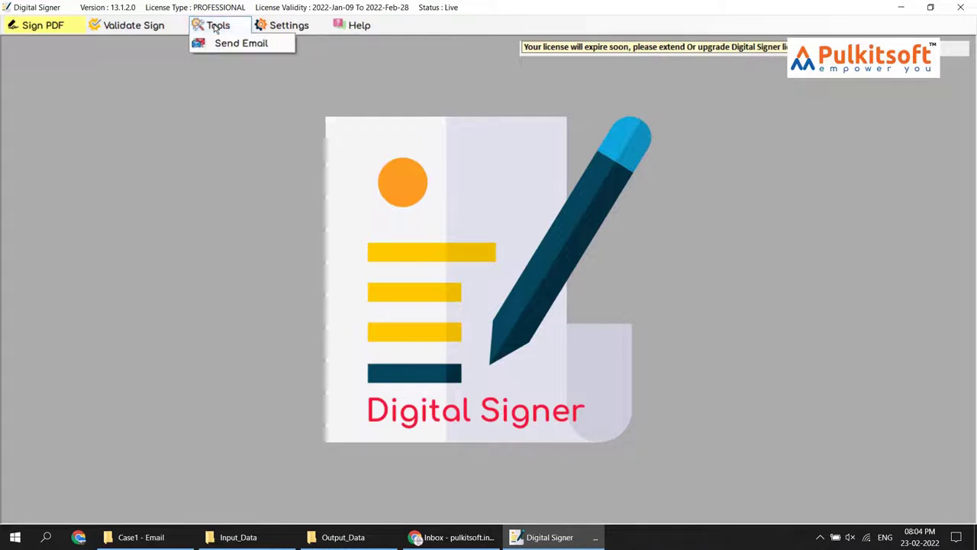
{"action": "left_click", "coordinate": [238, 44]}
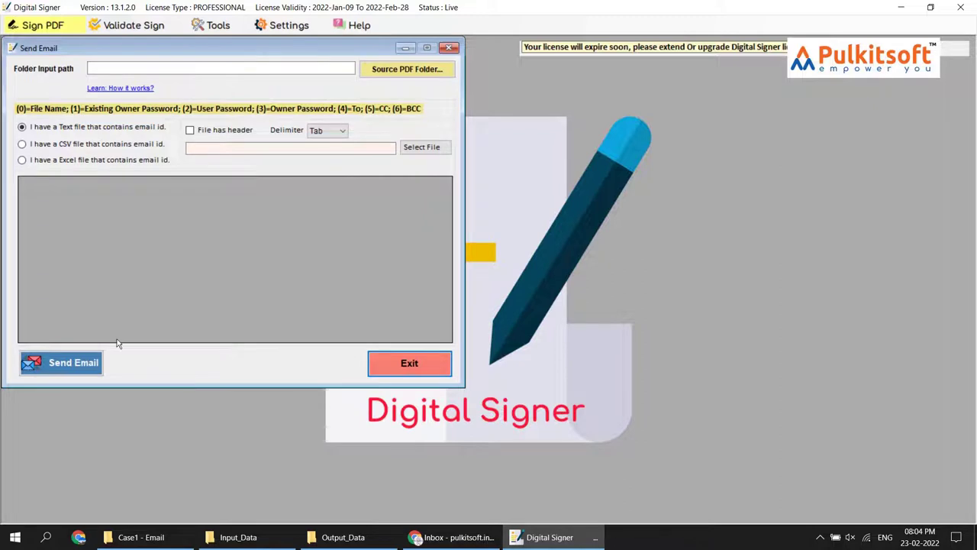
{"action": "left_click", "coordinate": [343, 537]}
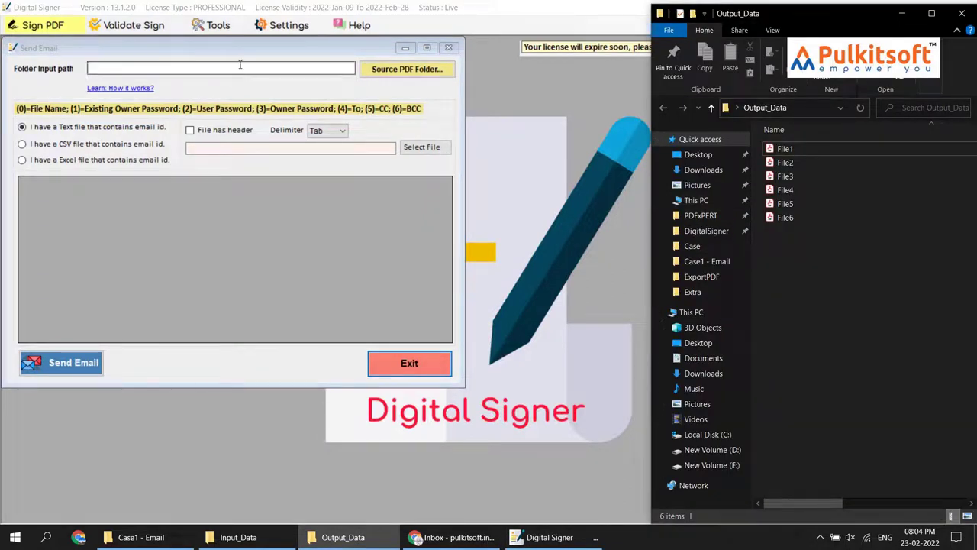
{"action": "left_click", "coordinate": [239, 537]}
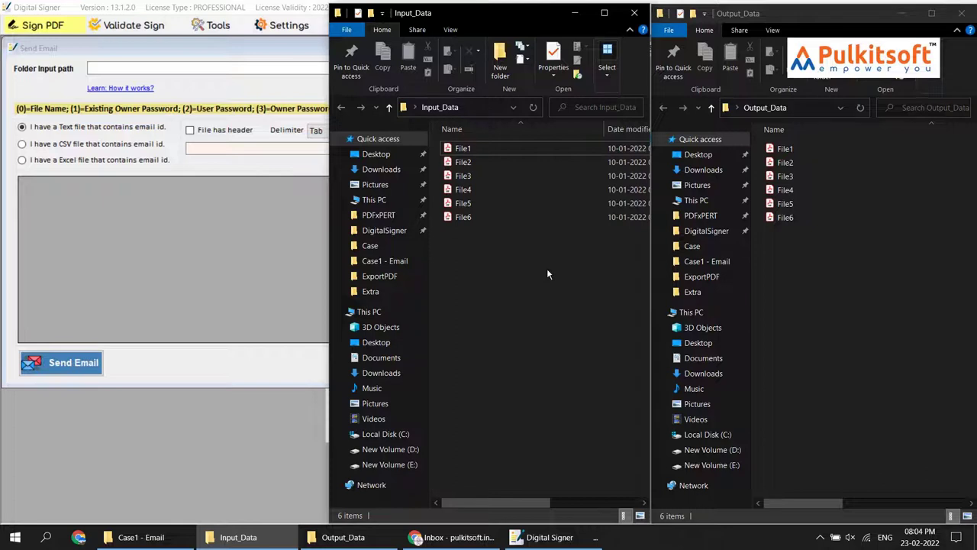
{"action": "left_click", "coordinate": [250, 51]}
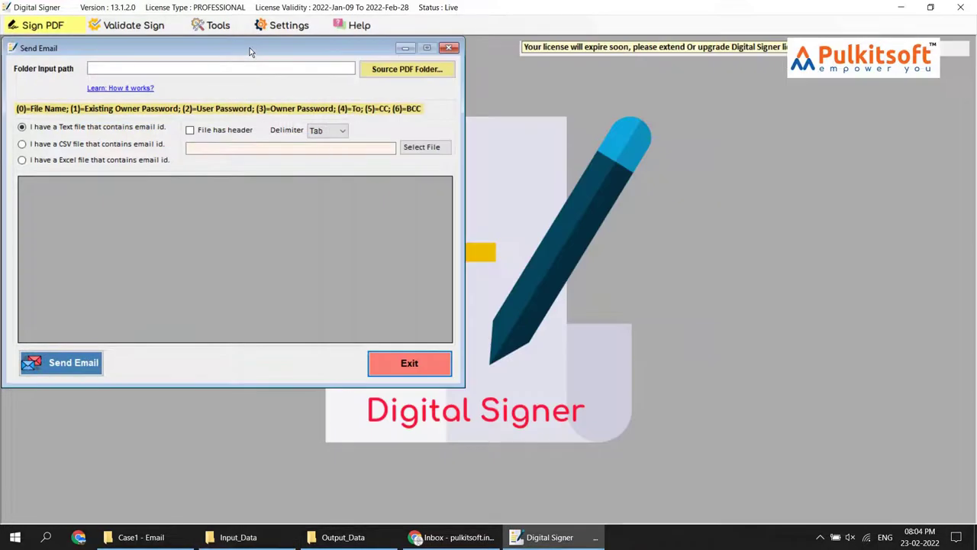
{"action": "left_click", "coordinate": [353, 540]}
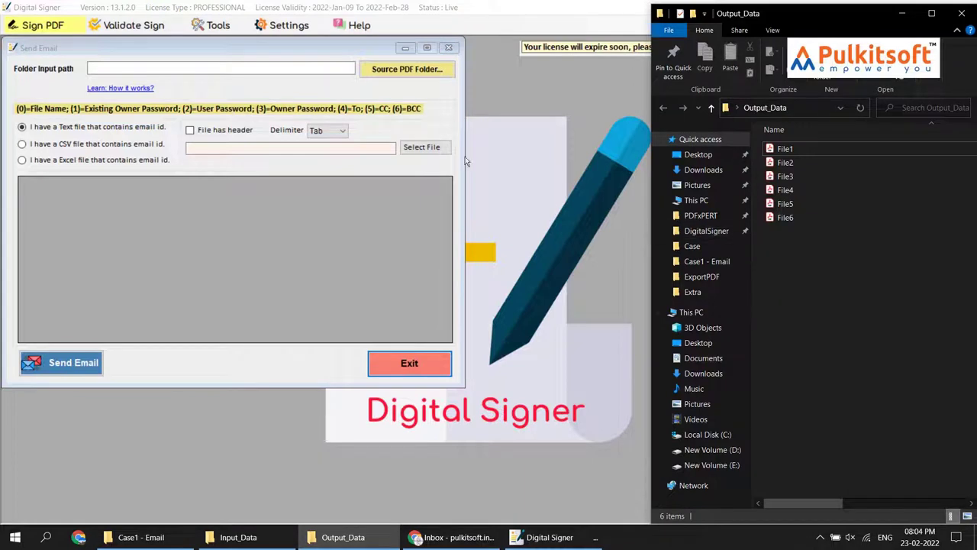
- Set Output_Data as the source PDF folder so 6 PDFs are found
{"action": "left_click", "coordinate": [407, 69]}
{"action": "scroll", "coordinate": [491, 299], "scroll_direction": "down", "scroll_amount": 4}
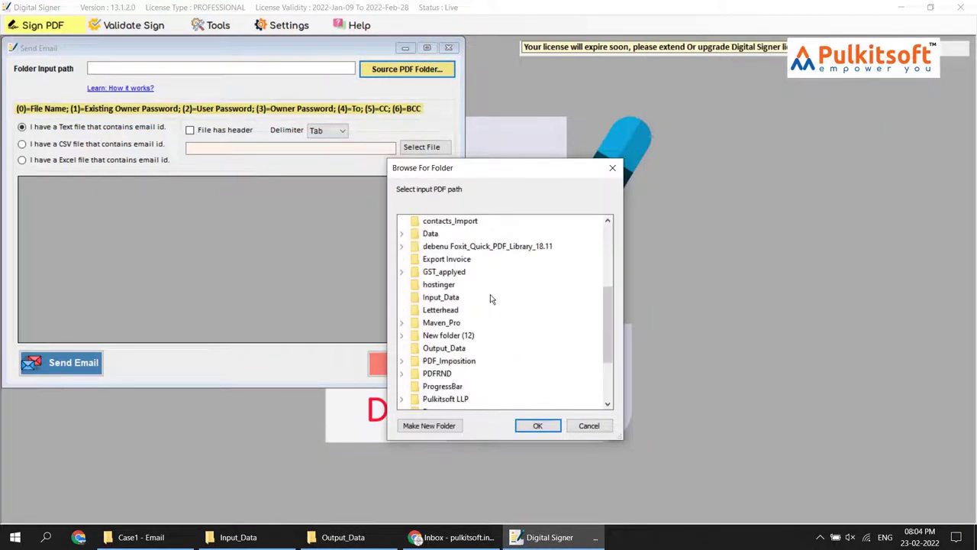
{"action": "scroll", "coordinate": [491, 300], "scroll_direction": "down", "scroll_amount": 3}
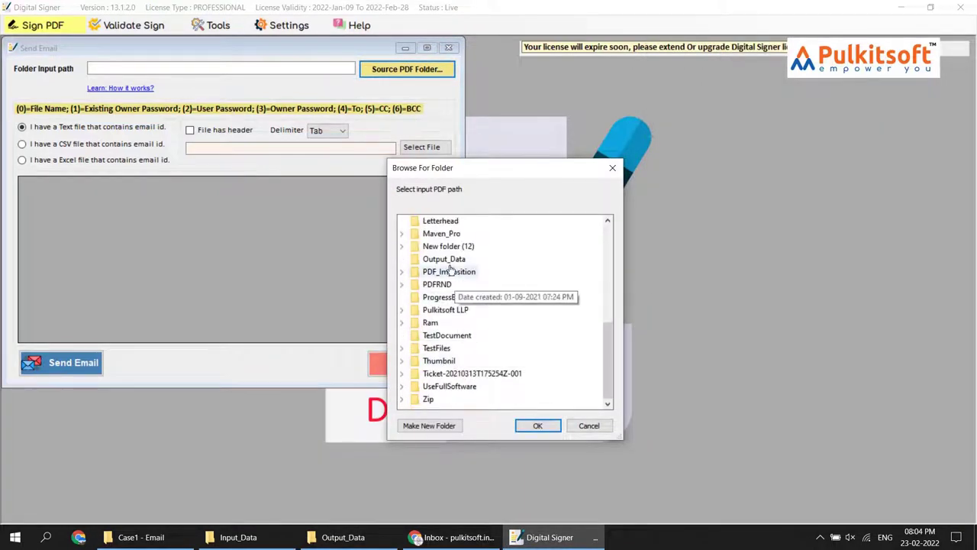
{"action": "left_click", "coordinate": [444, 259]}
{"action": "left_click", "coordinate": [535, 425]}
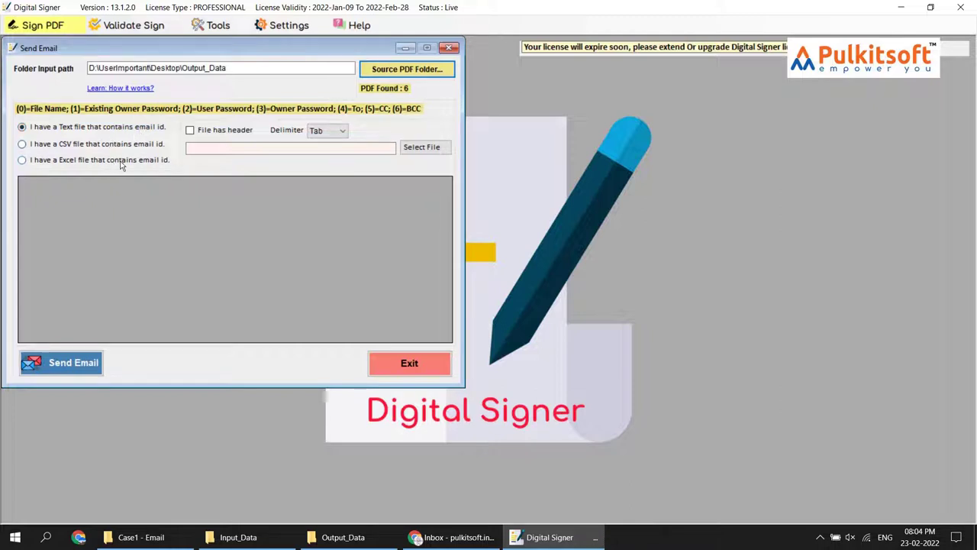
- Load Data Excel.xlsx from Case1 - Email as recipient data (6 records), then bring up Gmail
{"action": "left_click", "coordinate": [120, 161]}
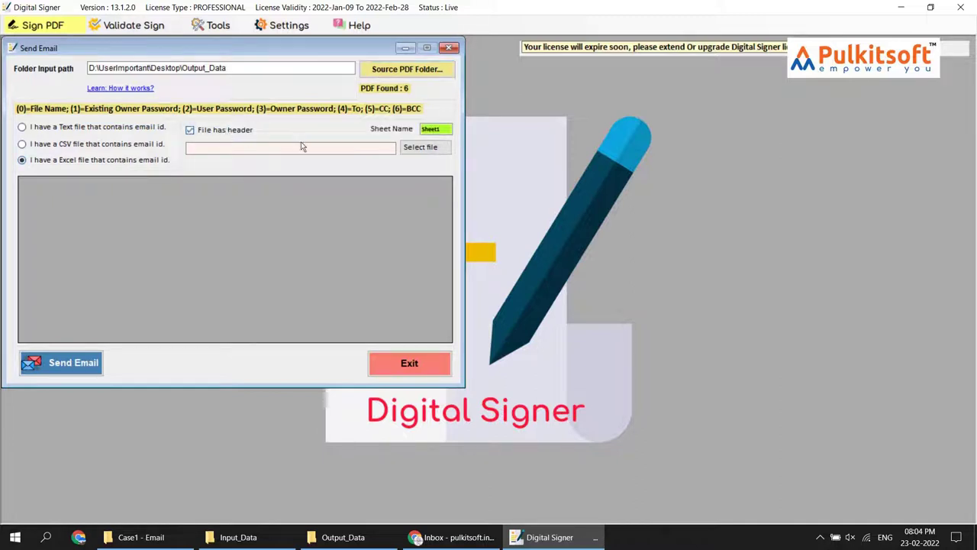
{"action": "left_click", "coordinate": [412, 150]}
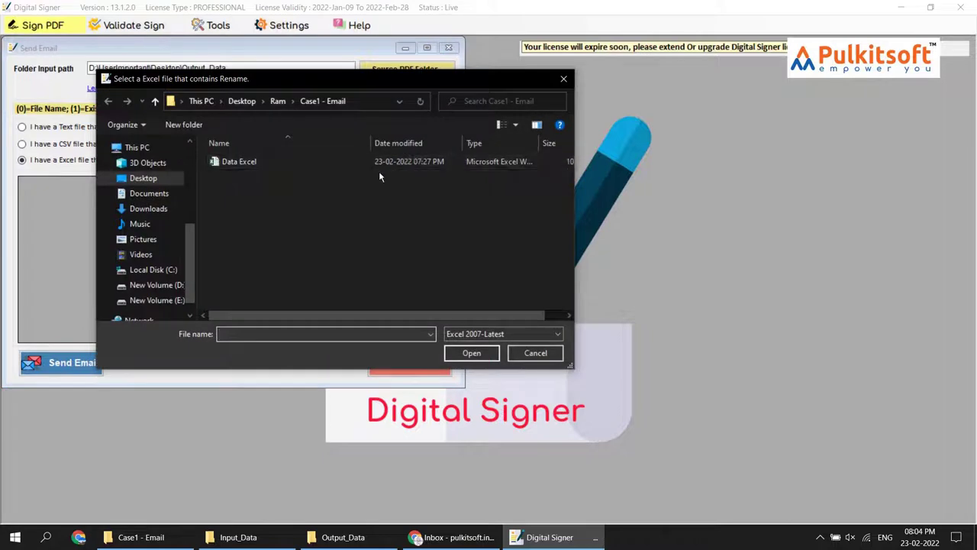
{"action": "left_click", "coordinate": [273, 165]}
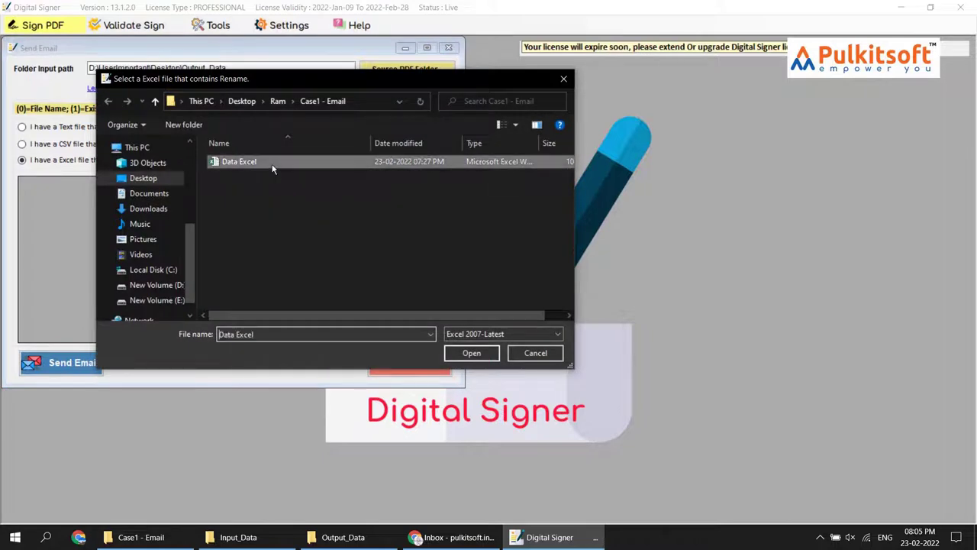
{"action": "left_click", "coordinate": [489, 353]}
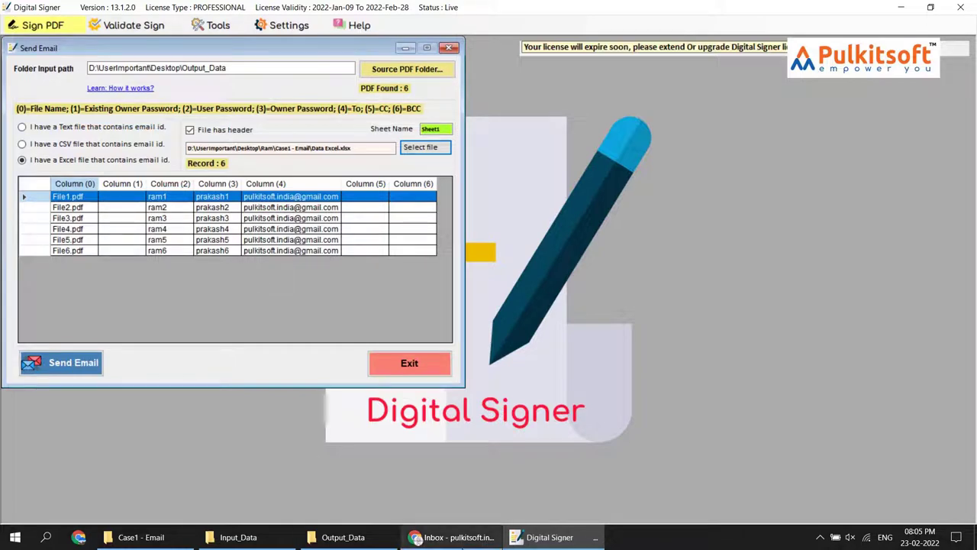
{"action": "left_click", "coordinate": [453, 536]}
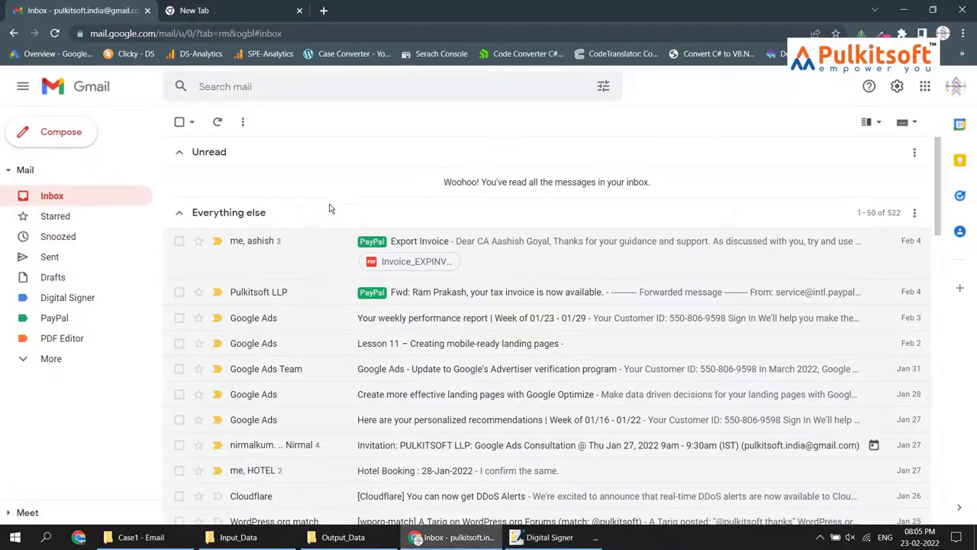
- Refresh the Gmail inbox, find no new mail, and return to Send Email
{"action": "left_click", "coordinate": [218, 122]}
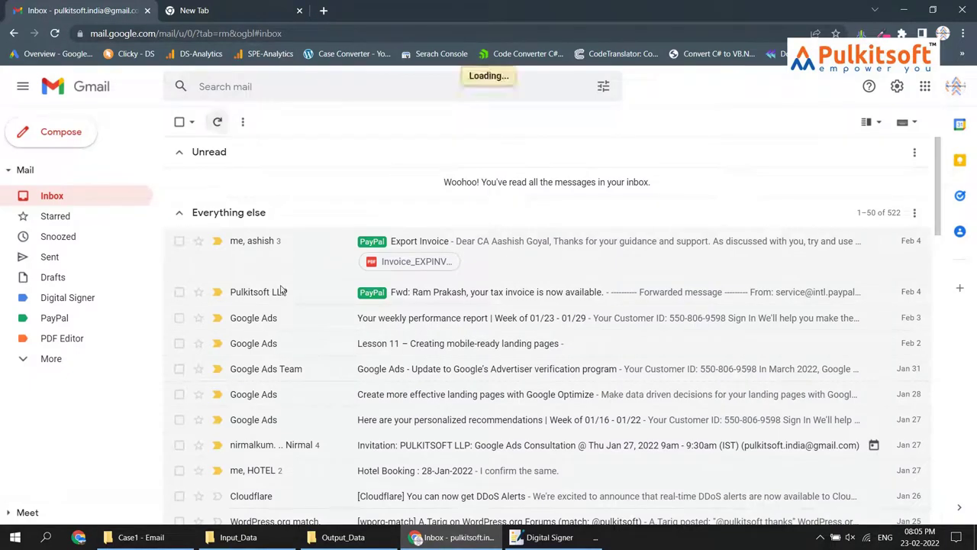
{"action": "left_click", "coordinate": [453, 537]}
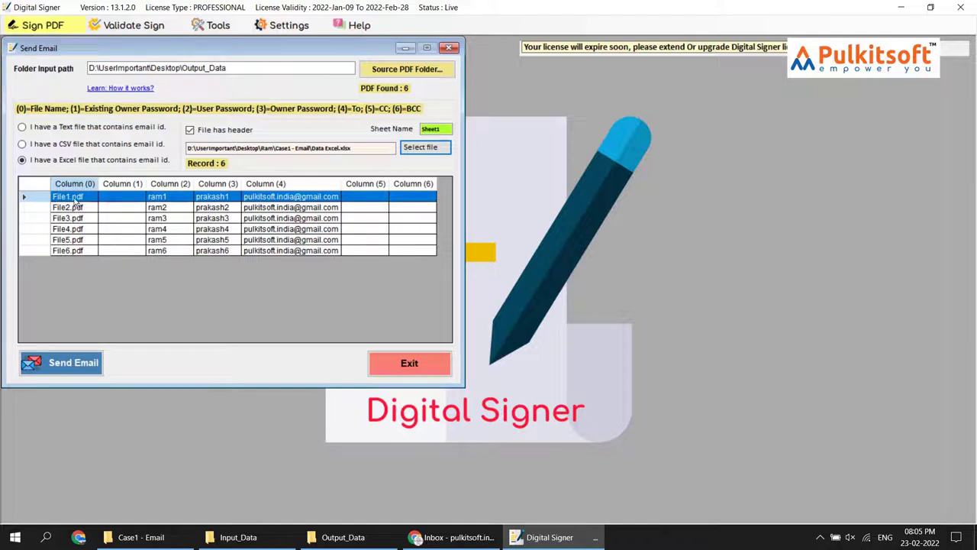
- Email the six Output_Data PDFs to the Data Excel recipients and dismiss 'Email sent successfully'
{"action": "left_click", "coordinate": [343, 536]}
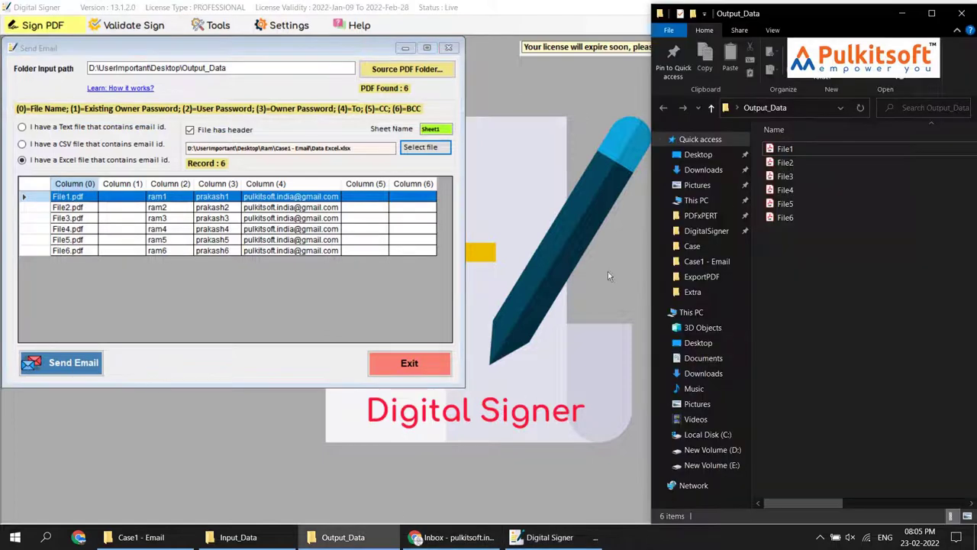
{"action": "left_click", "coordinate": [287, 286]}
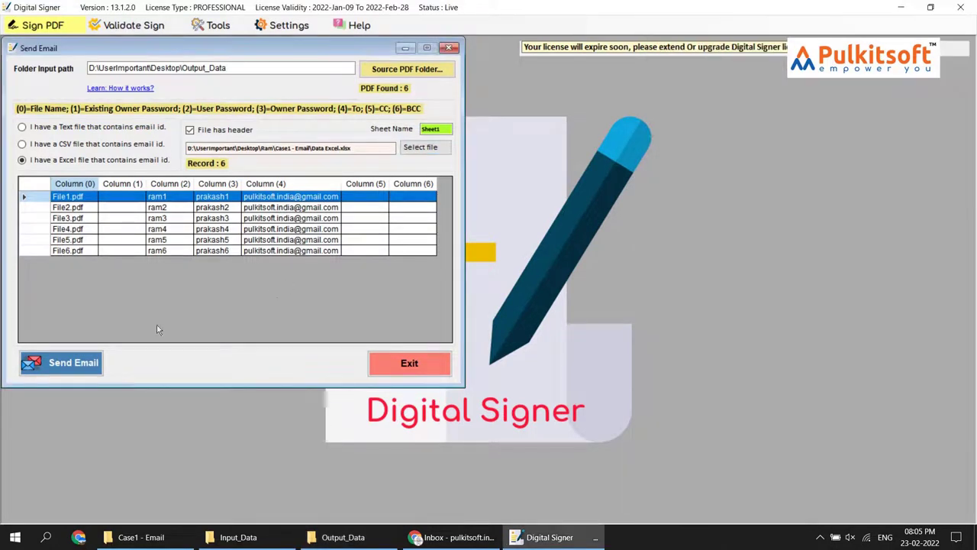
{"action": "left_click", "coordinate": [88, 365]}
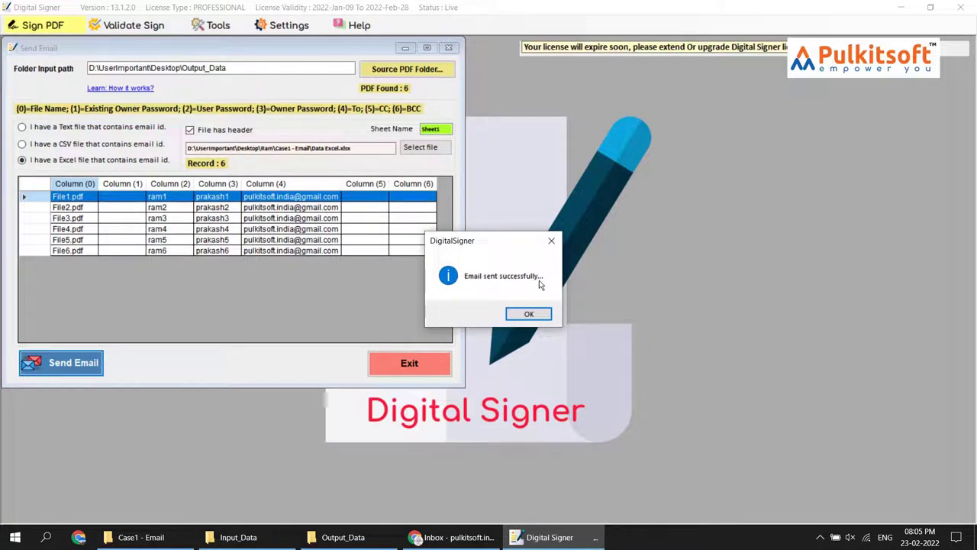
{"action": "left_click", "coordinate": [529, 315]}
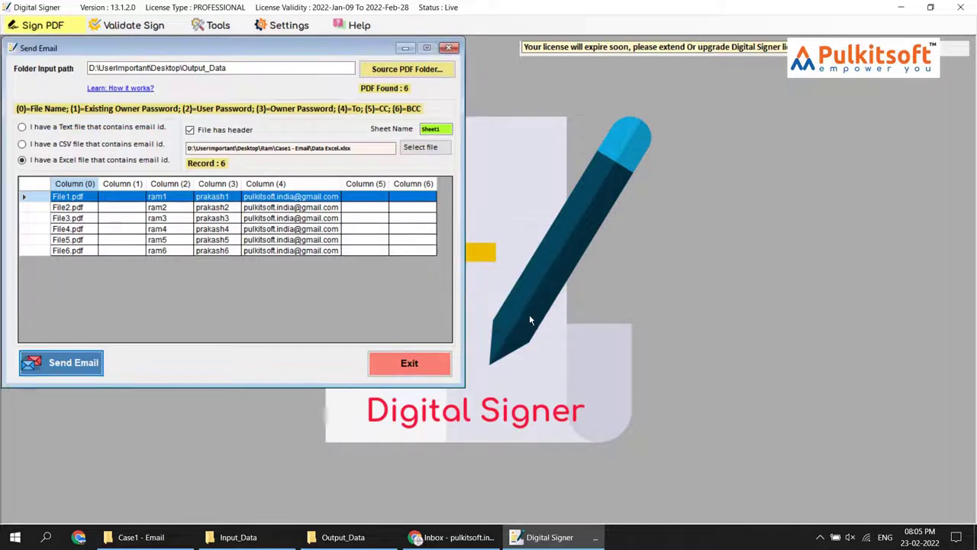
- Refresh the Gmail inbox repeatedly until all six Test Subject emails arrive
{"action": "left_click", "coordinate": [452, 540]}
{"action": "left_click", "coordinate": [218, 123]}
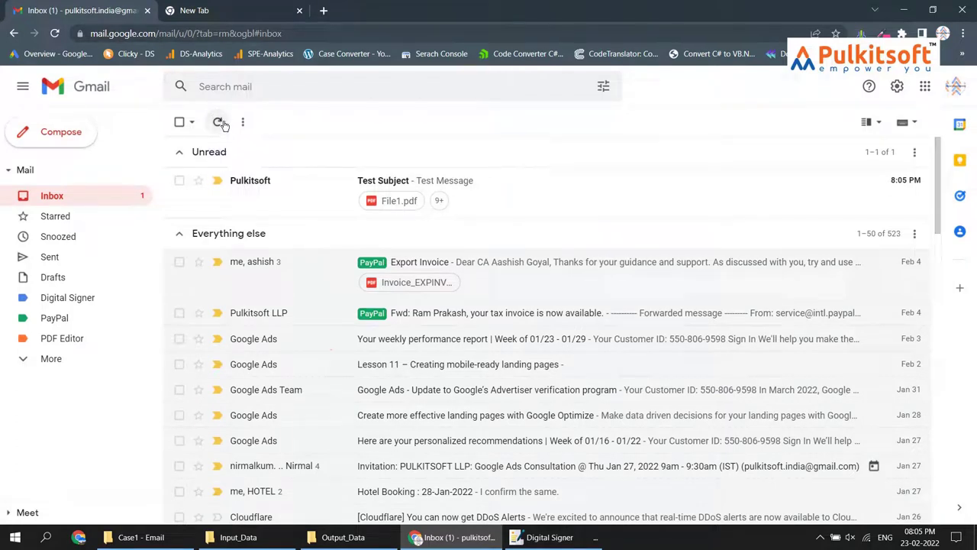
{"action": "left_click", "coordinate": [218, 123]}
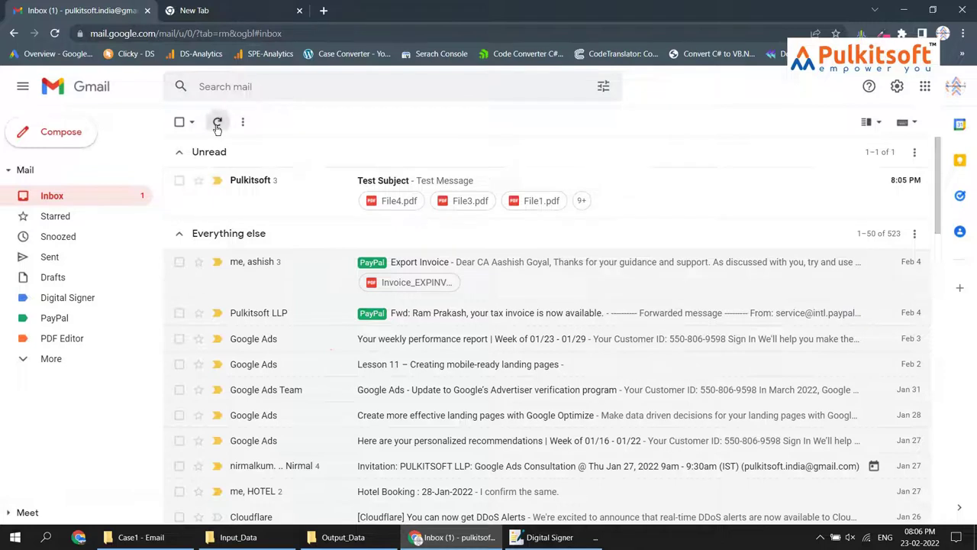
{"action": "left_click", "coordinate": [217, 123]}
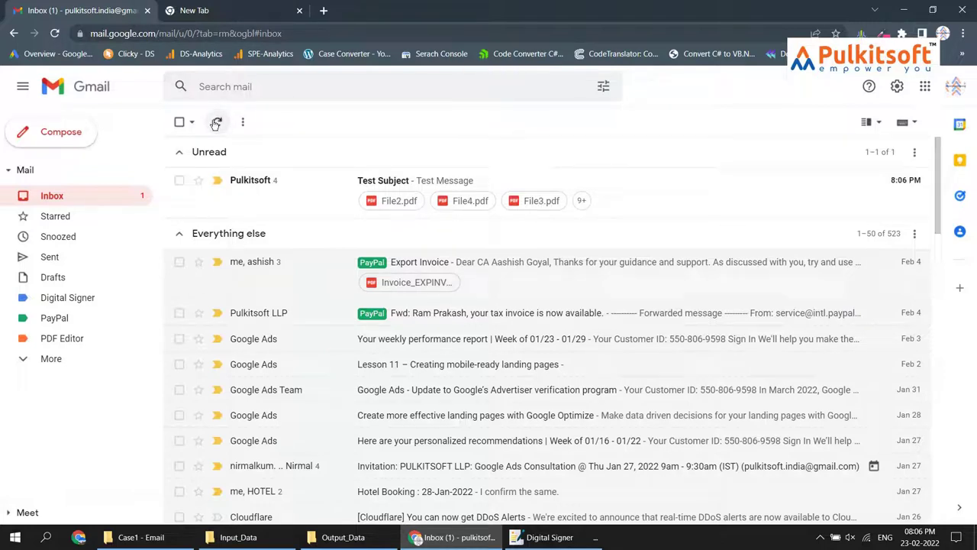
{"action": "left_click", "coordinate": [216, 124]}
{"action": "left_click", "coordinate": [218, 124]}
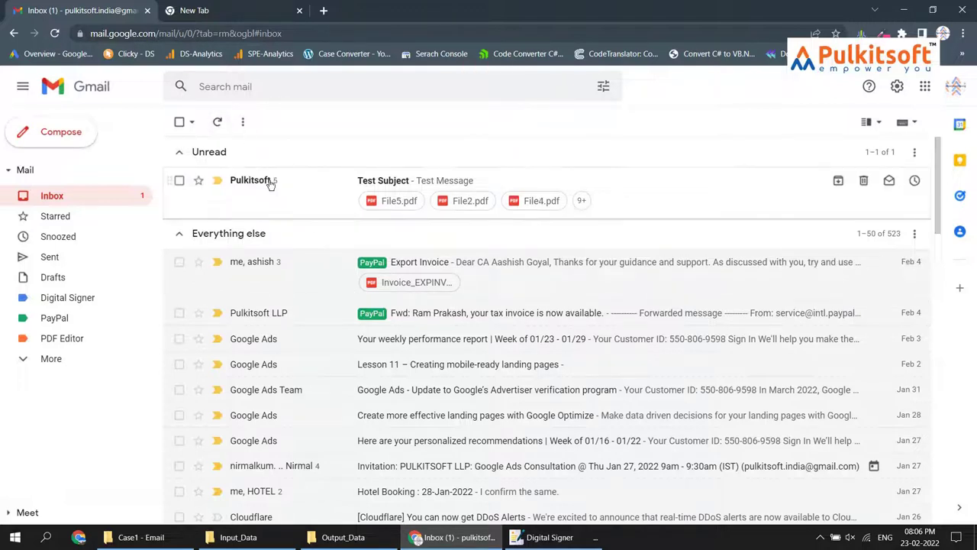
{"action": "left_click", "coordinate": [216, 124]}
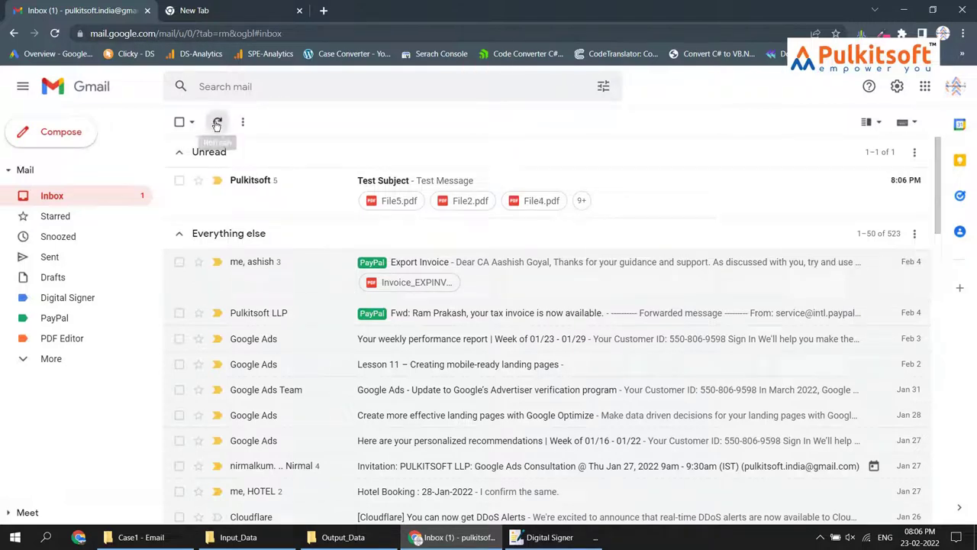
- Open the Test Subject conversation and review its six PDF-bearing messages
{"action": "left_click", "coordinate": [280, 186]}
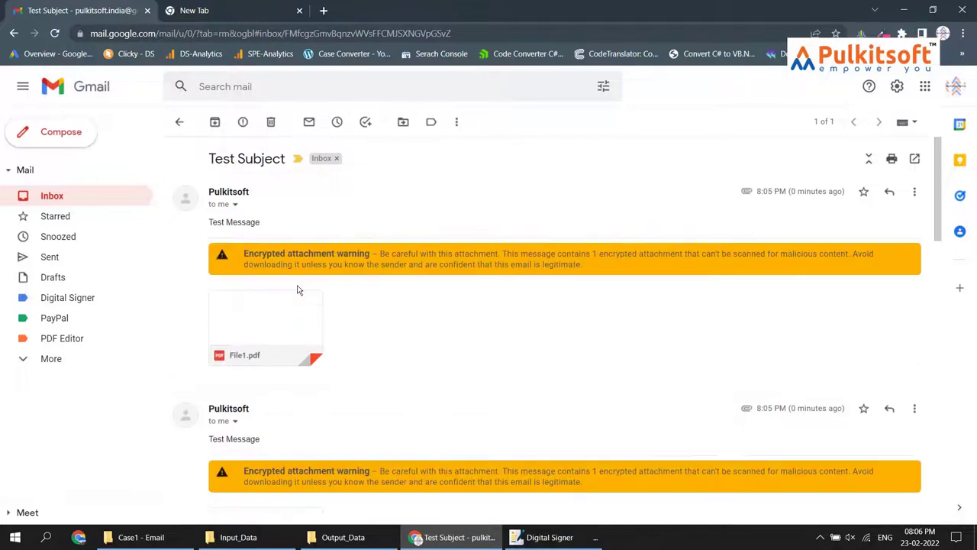
{"action": "scroll", "coordinate": [336, 290], "scroll_direction": "down", "scroll_amount": 7}
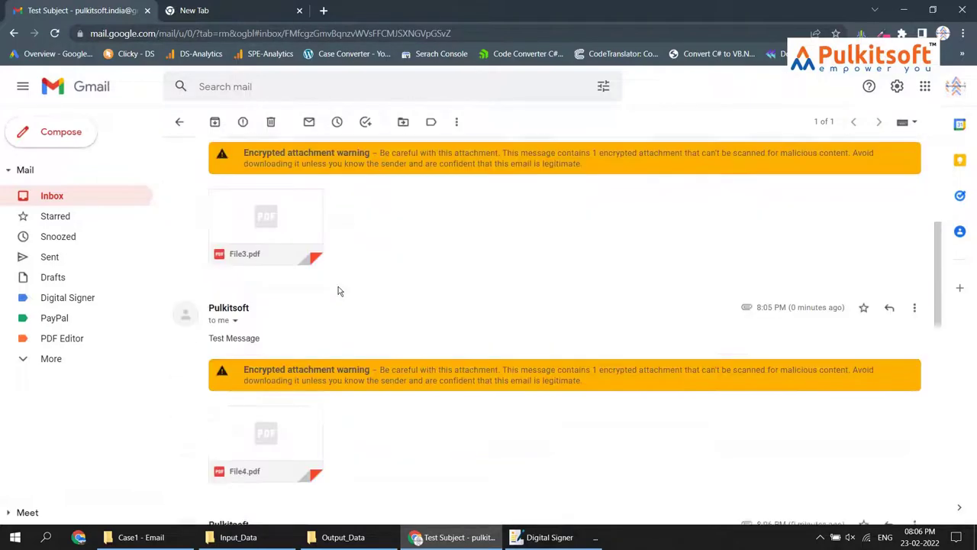
{"action": "scroll", "coordinate": [340, 291], "scroll_direction": "down", "scroll_amount": 3}
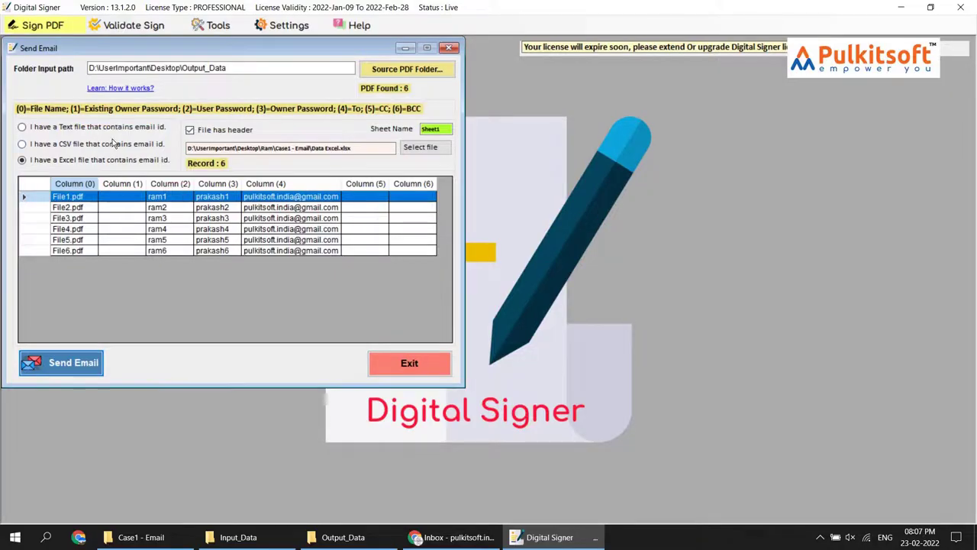
- Preview the CSV and text-file recipient options, then exit the Send Email window
{"action": "left_click", "coordinate": [86, 146]}
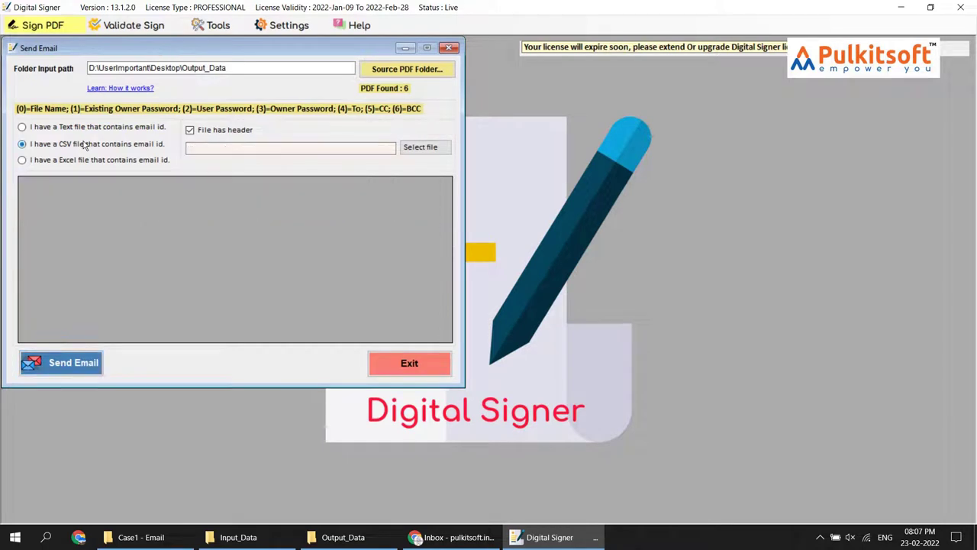
{"action": "left_click", "coordinate": [77, 129]}
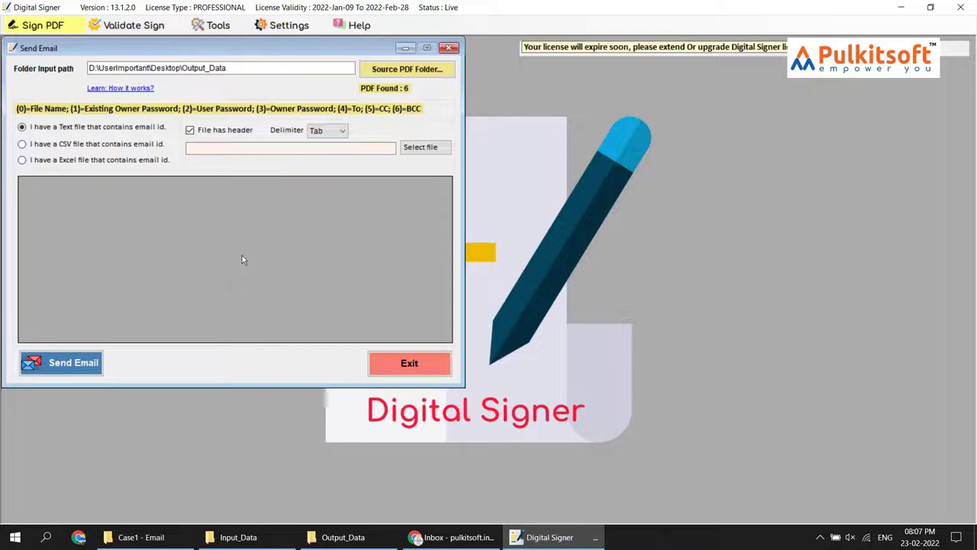
{"action": "left_click", "coordinate": [439, 367]}
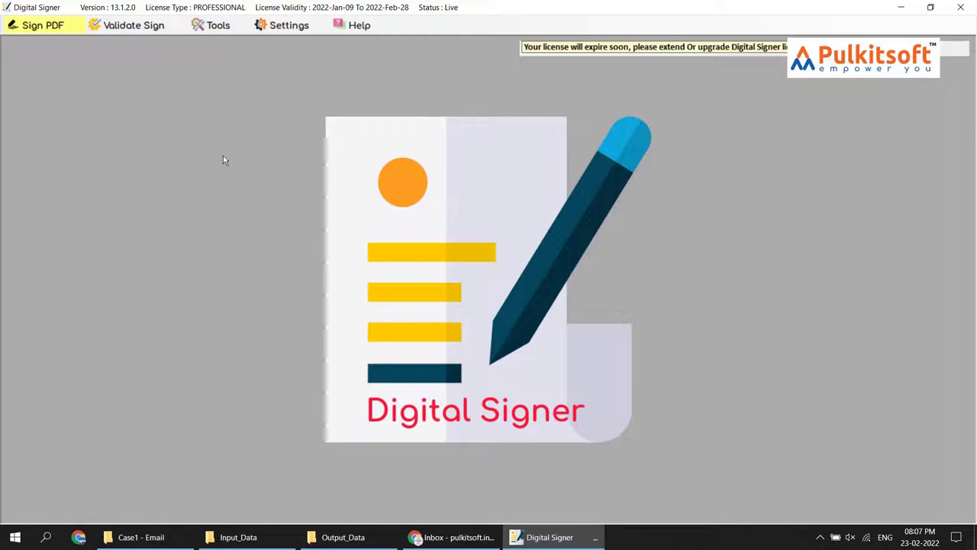
{"action": "left_click", "coordinate": [355, 25]}
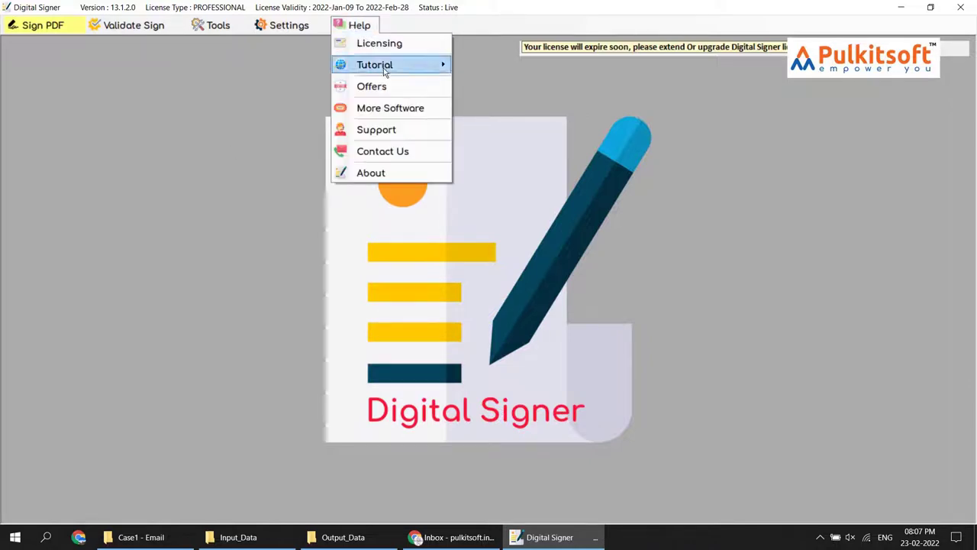
{"action": "mouse_move", "coordinate": [418, 69]}
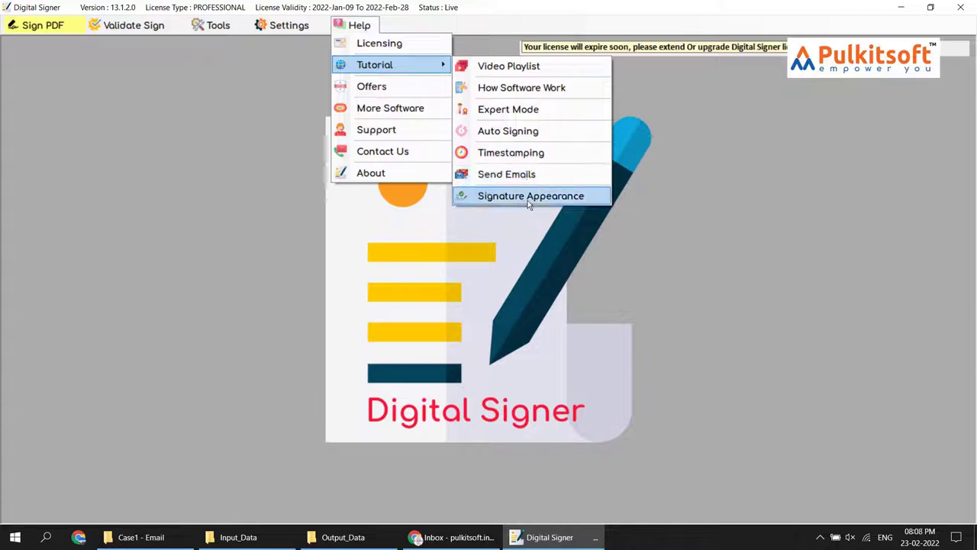
{"action": "left_click", "coordinate": [229, 218]}
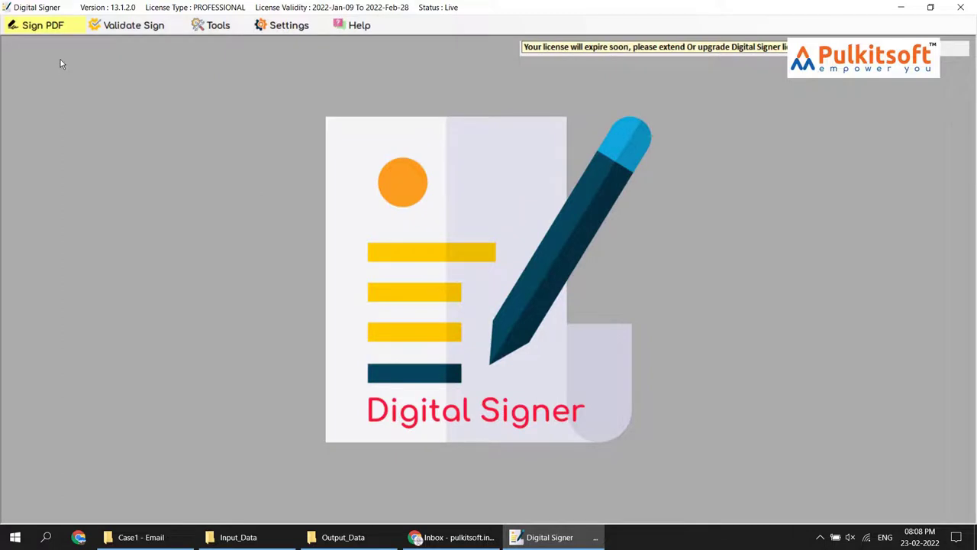